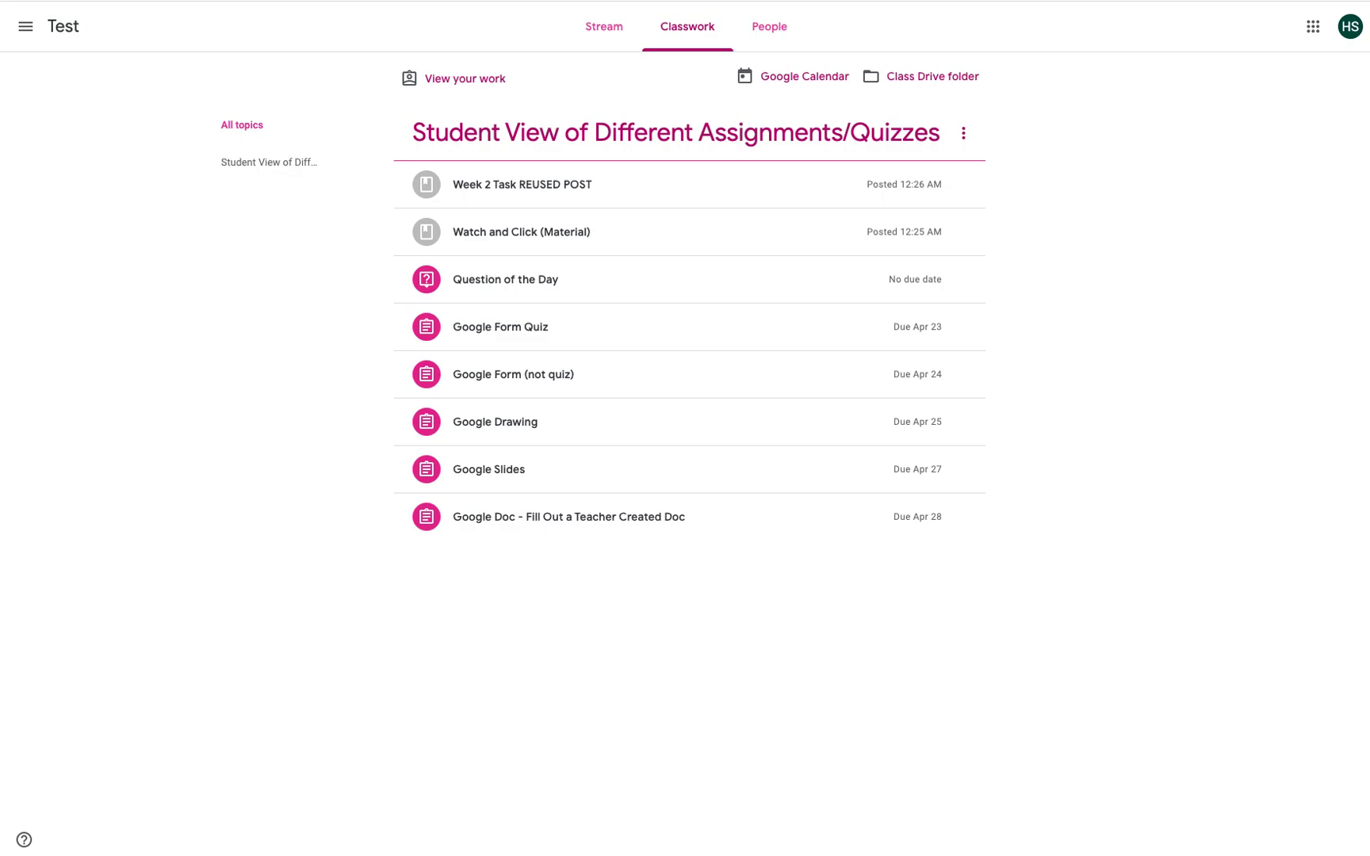
Step: Expand the Google Doc assignment and open the student's copy, 'HS Sub - Student view doc'
{"action": "left_click", "coordinate": [478, 520]}
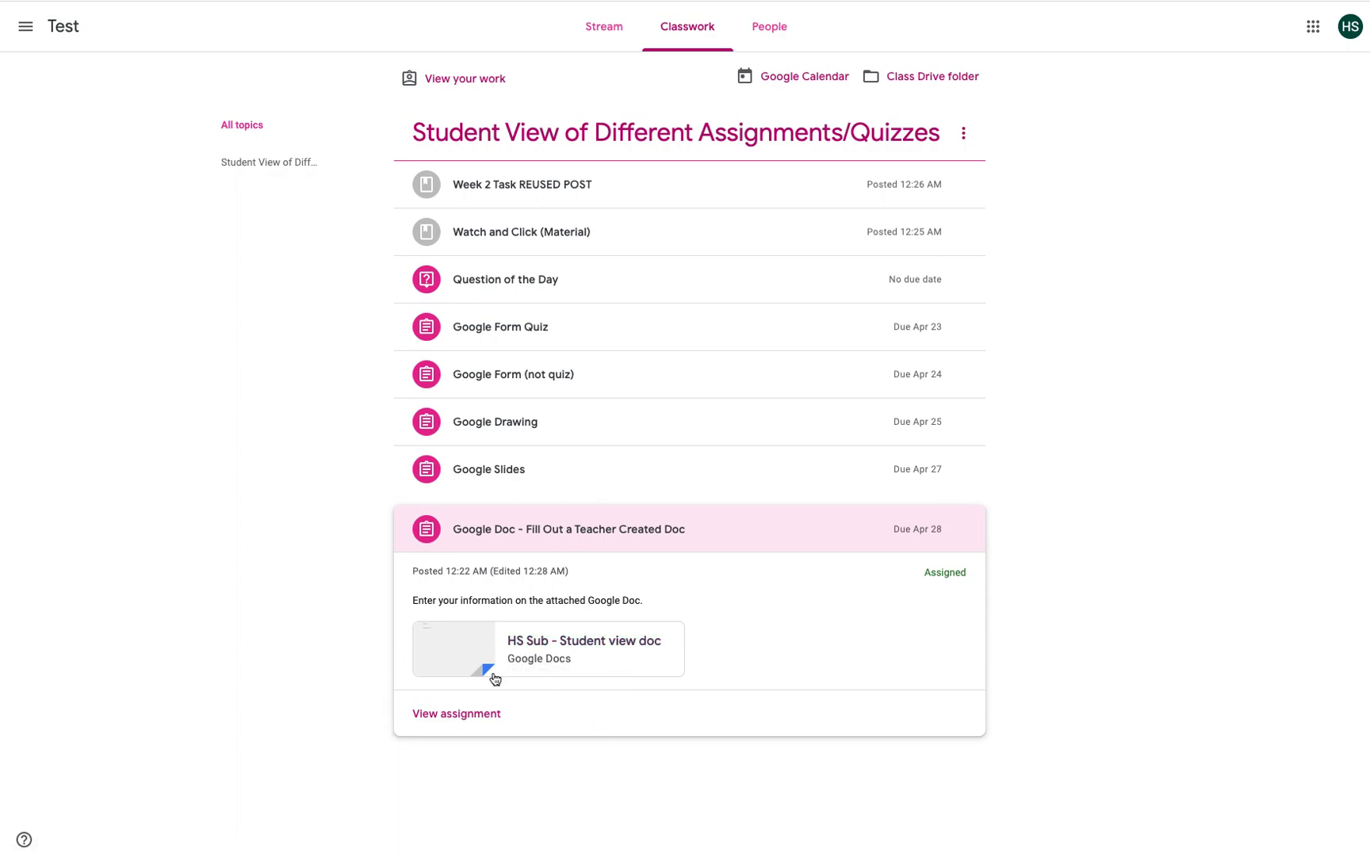
{"action": "left_click", "coordinate": [450, 717]}
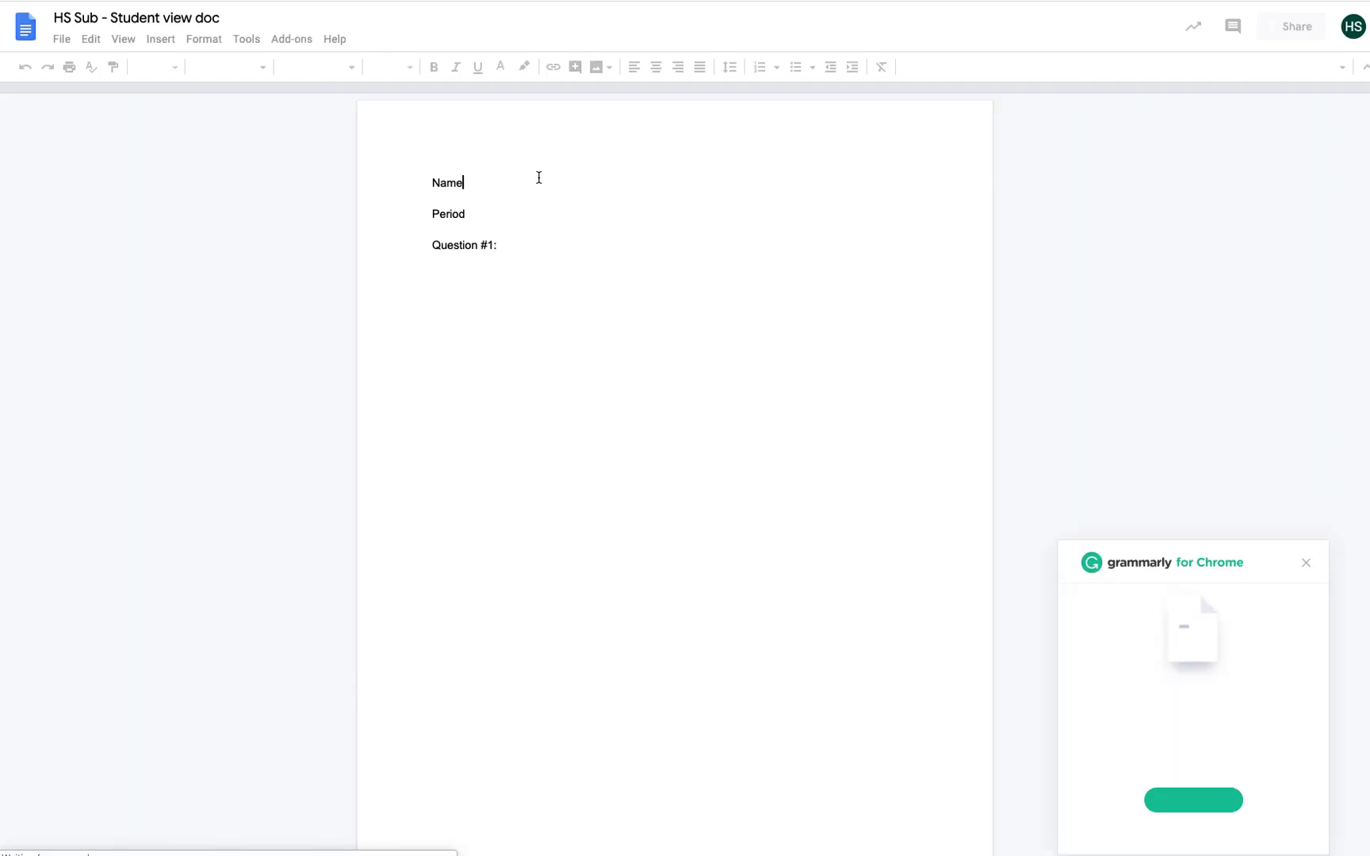
Step: Enter the student's name, Period 1 and the answer 'Yes' to Question #1, then close the doc
{"action": "type", "text": "My "}
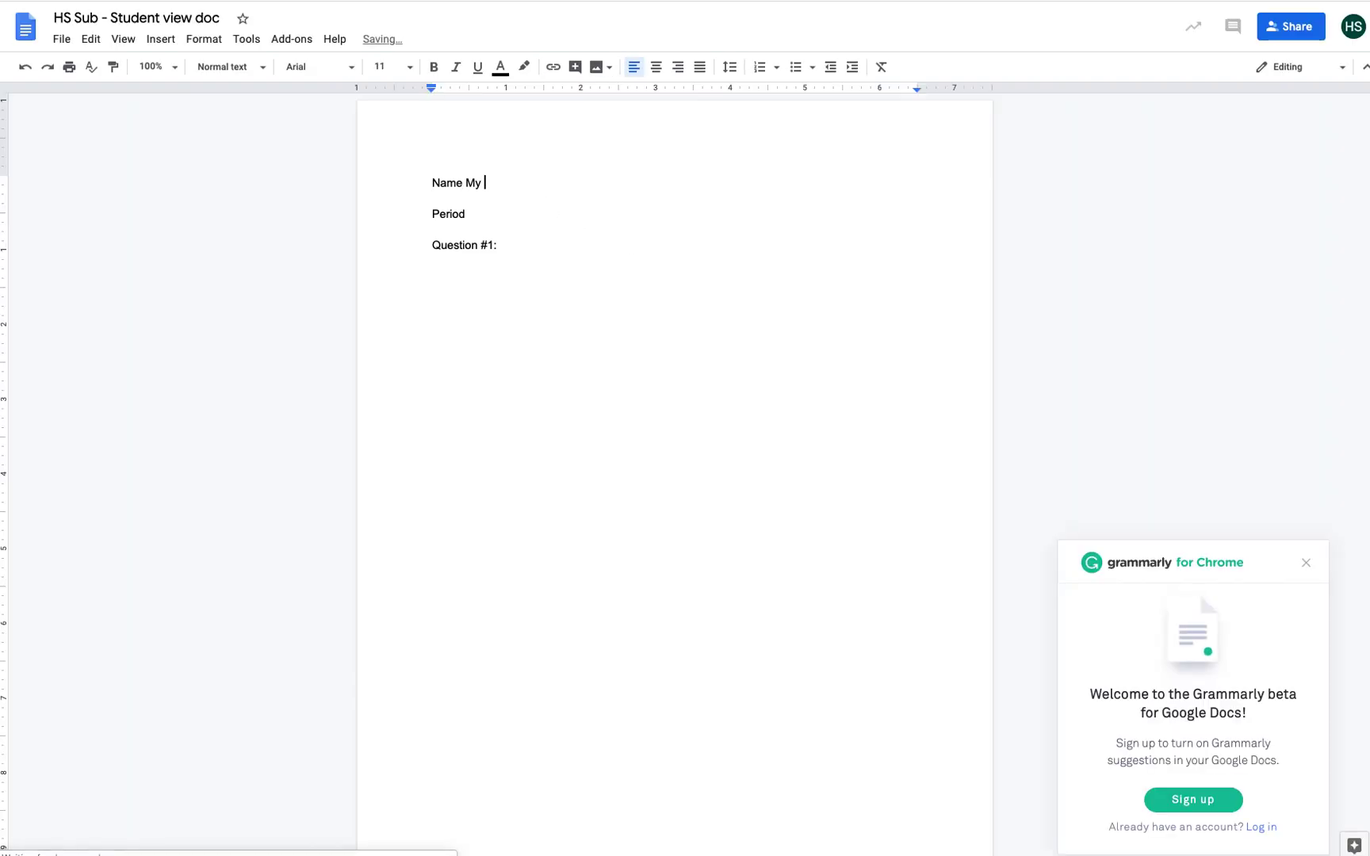
{"action": "type", "text": "name"}
{"action": "left_click", "coordinate": [525, 218]}
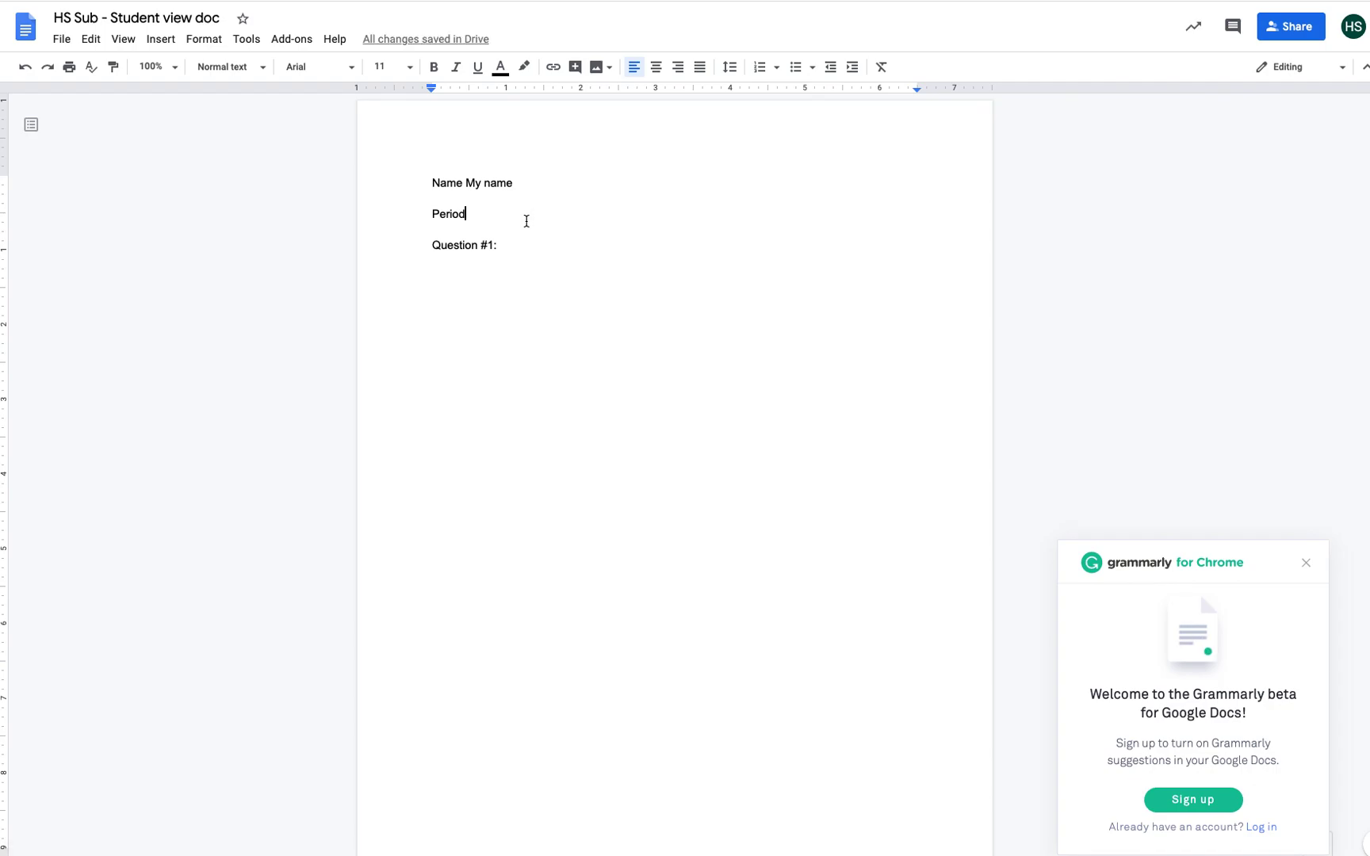
{"action": "type", "text": "1"}
{"action": "left_click", "coordinate": [523, 245]}
{"action": "type", "text": "Yes"}
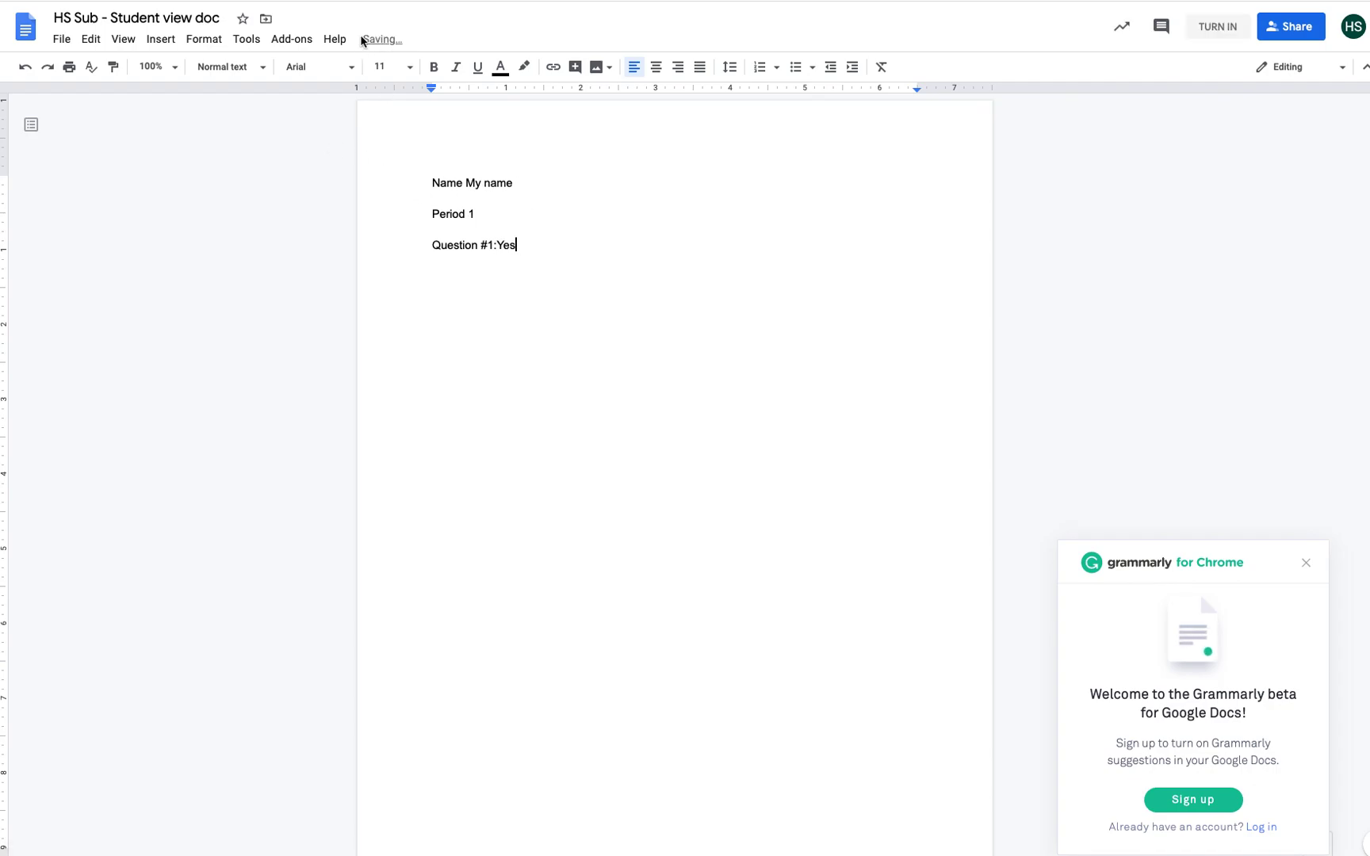
{"action": "key", "text": "super+w"}
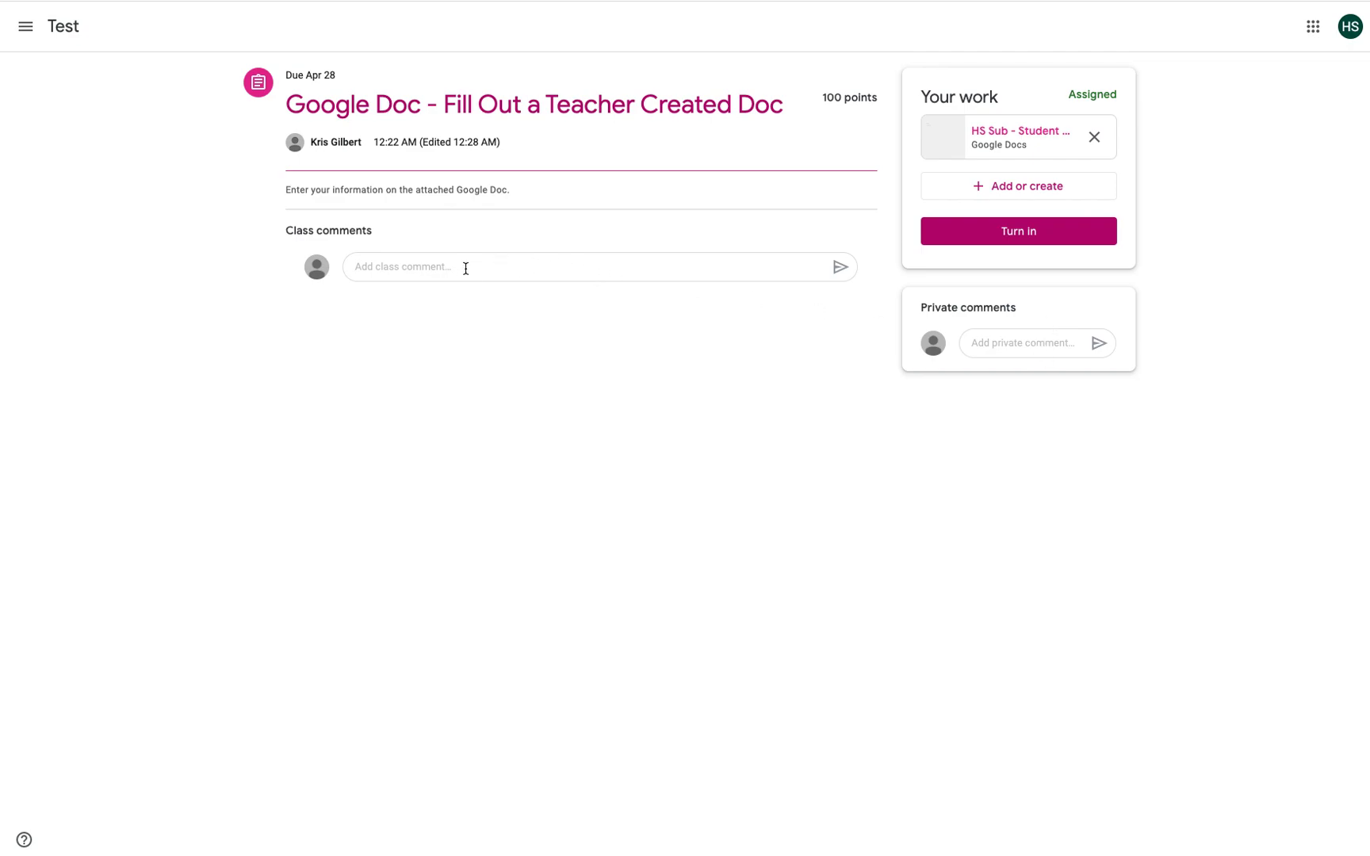
Step: Turn in the completed Google Doc assignment
{"action": "left_click", "coordinate": [1009, 238]}
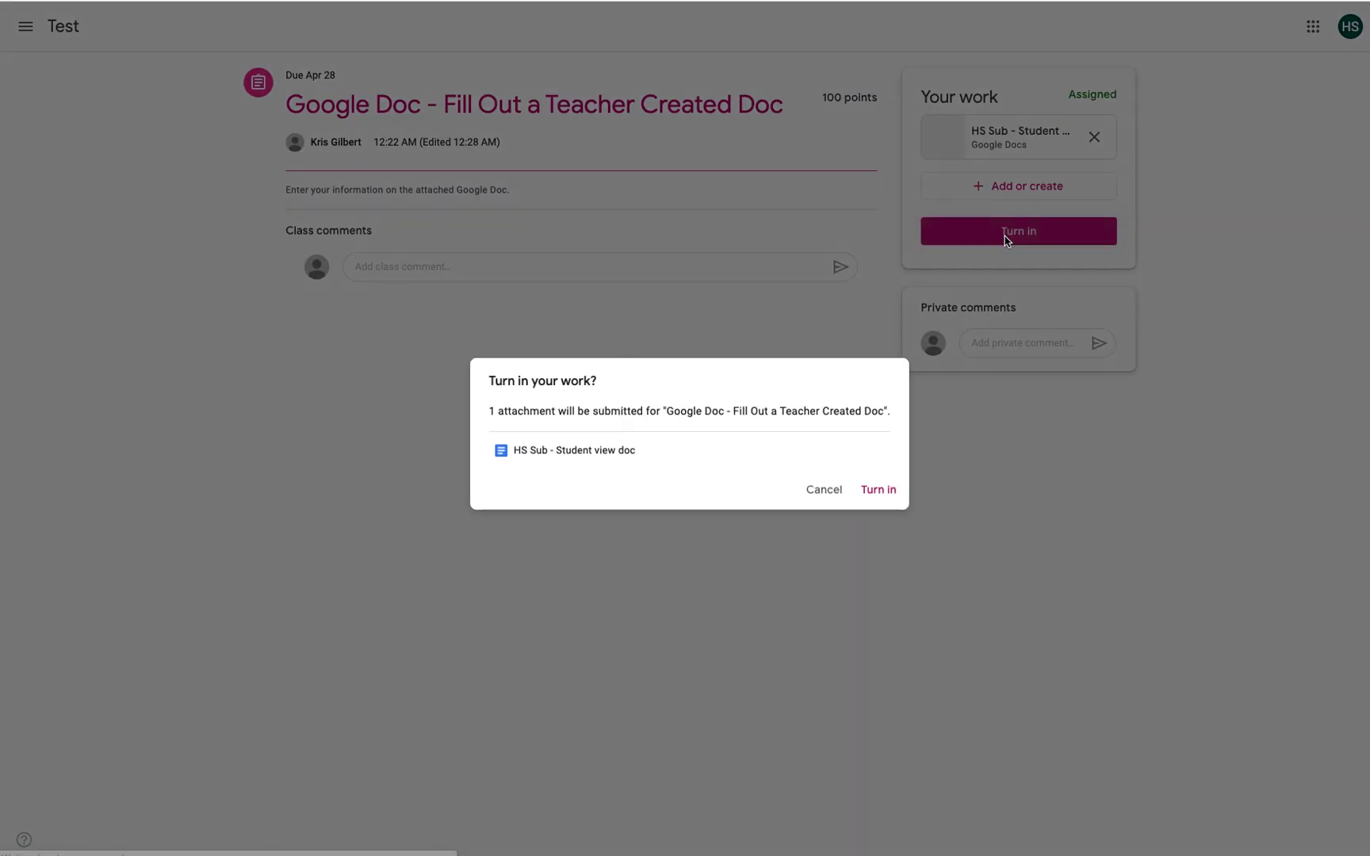
{"action": "left_click", "coordinate": [826, 489]}
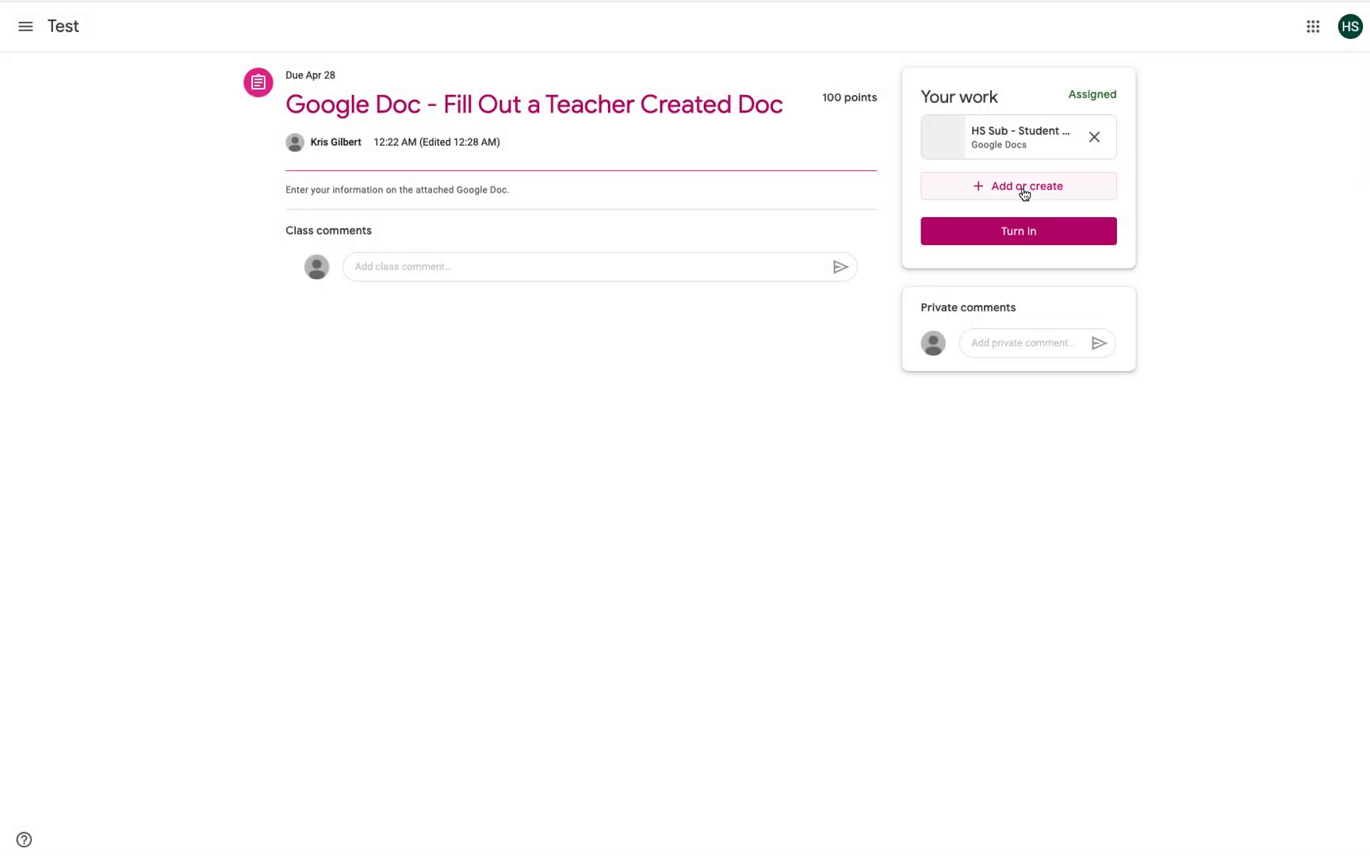
{"action": "left_click", "coordinate": [1007, 234]}
{"action": "left_click", "coordinate": [877, 489]}
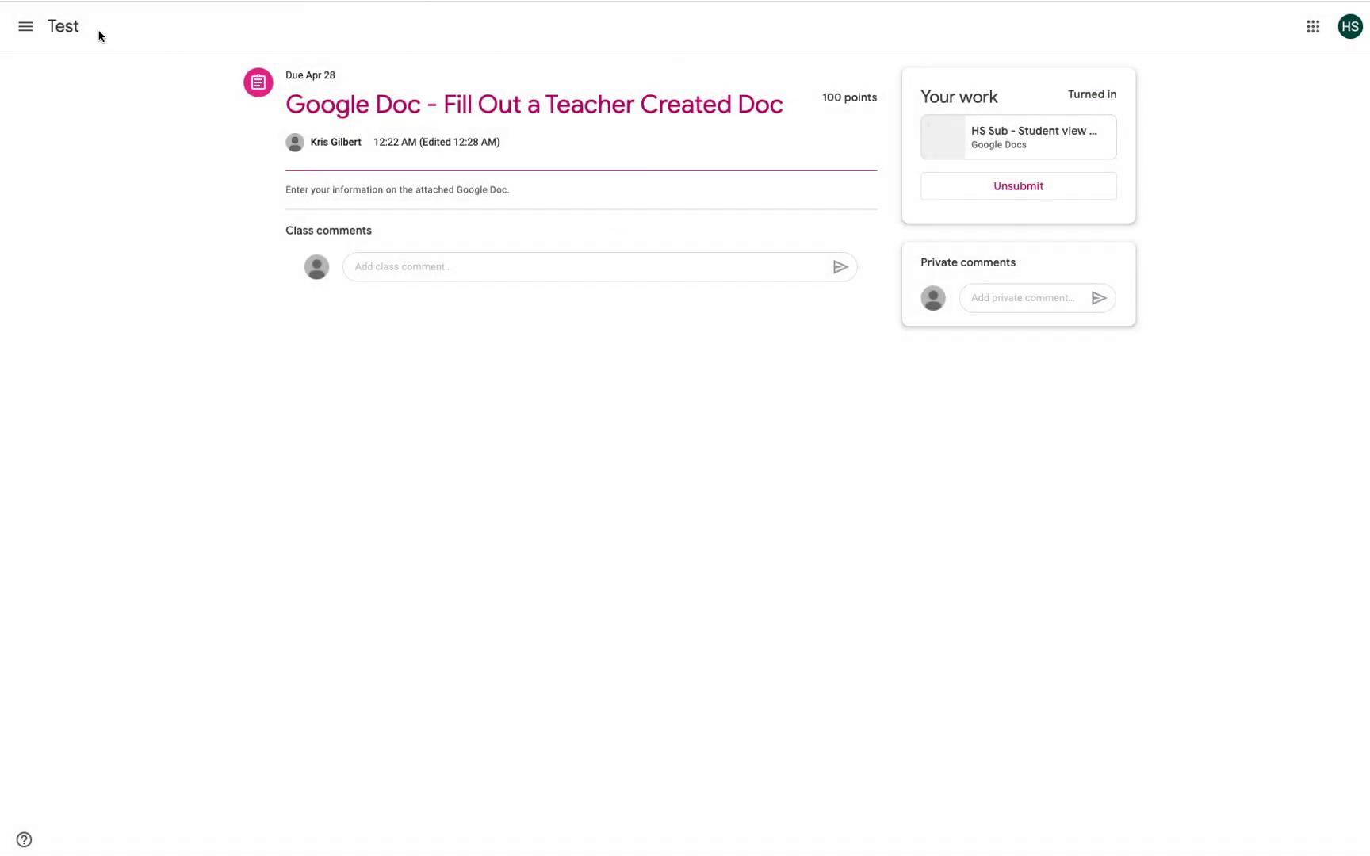
Step: From the Test class's Classwork list, open the Google Slides assignment
{"action": "left_click", "coordinate": [85, 35]}
{"action": "left_click", "coordinate": [656, 36]}
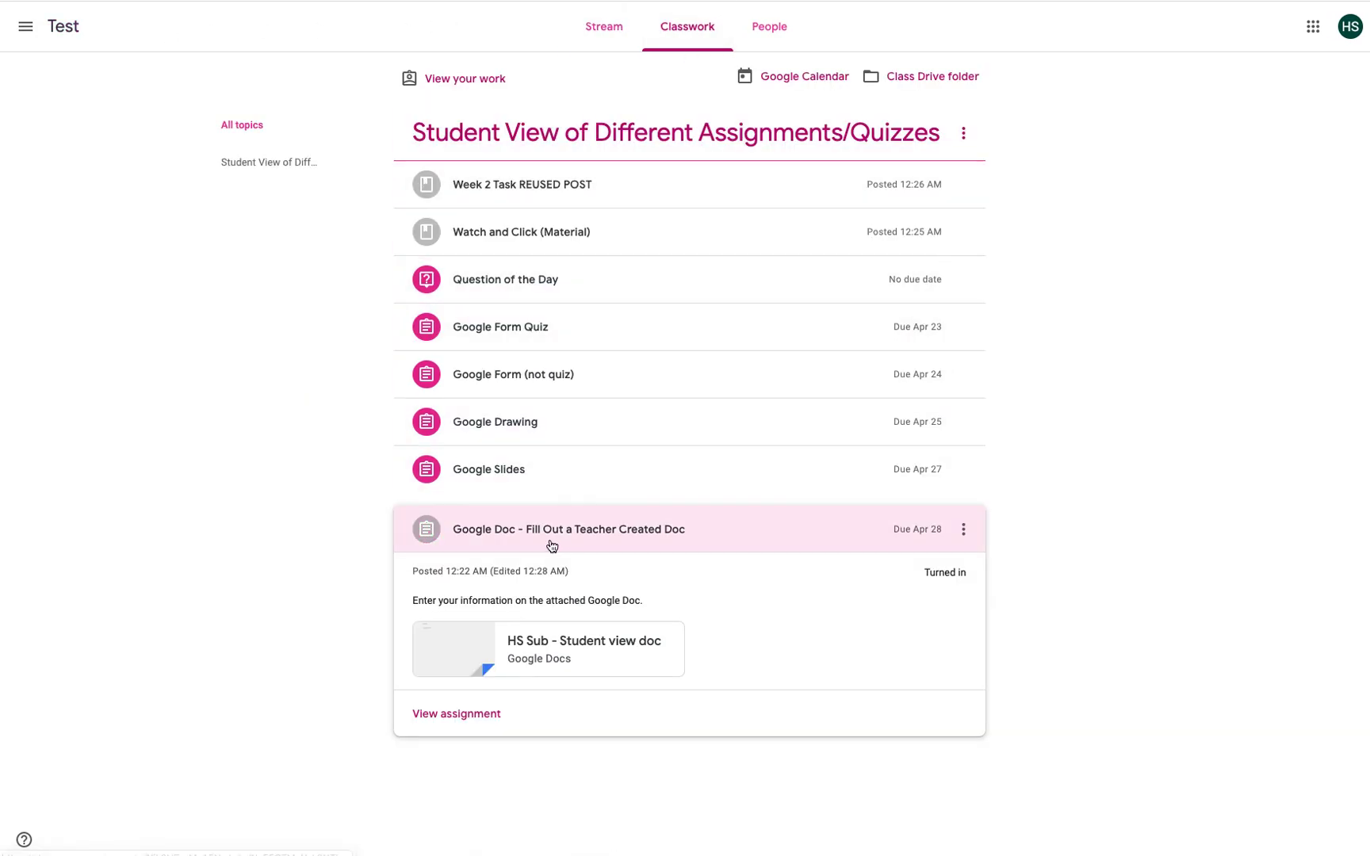
{"action": "left_click", "coordinate": [481, 470]}
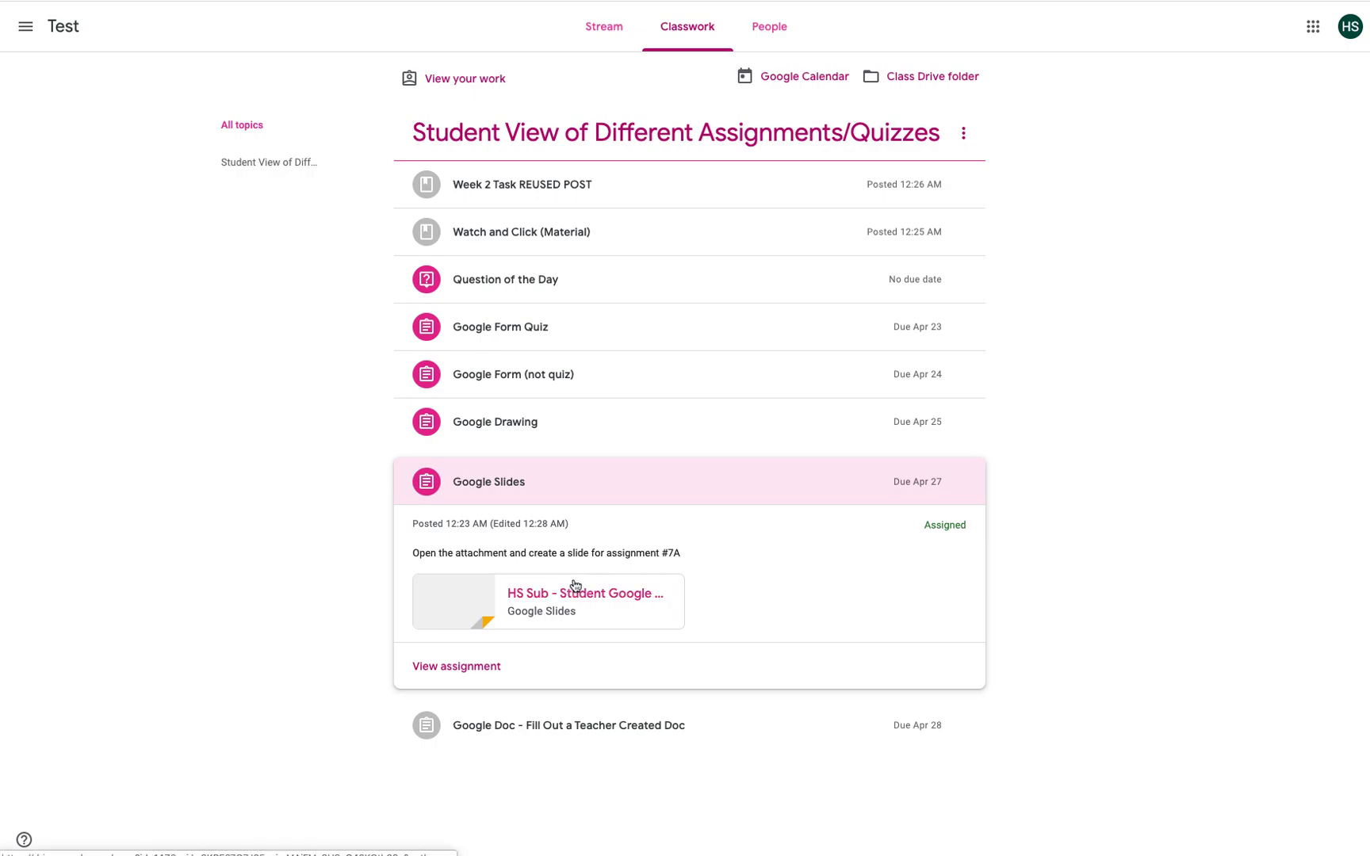
{"action": "left_click", "coordinate": [422, 671]}
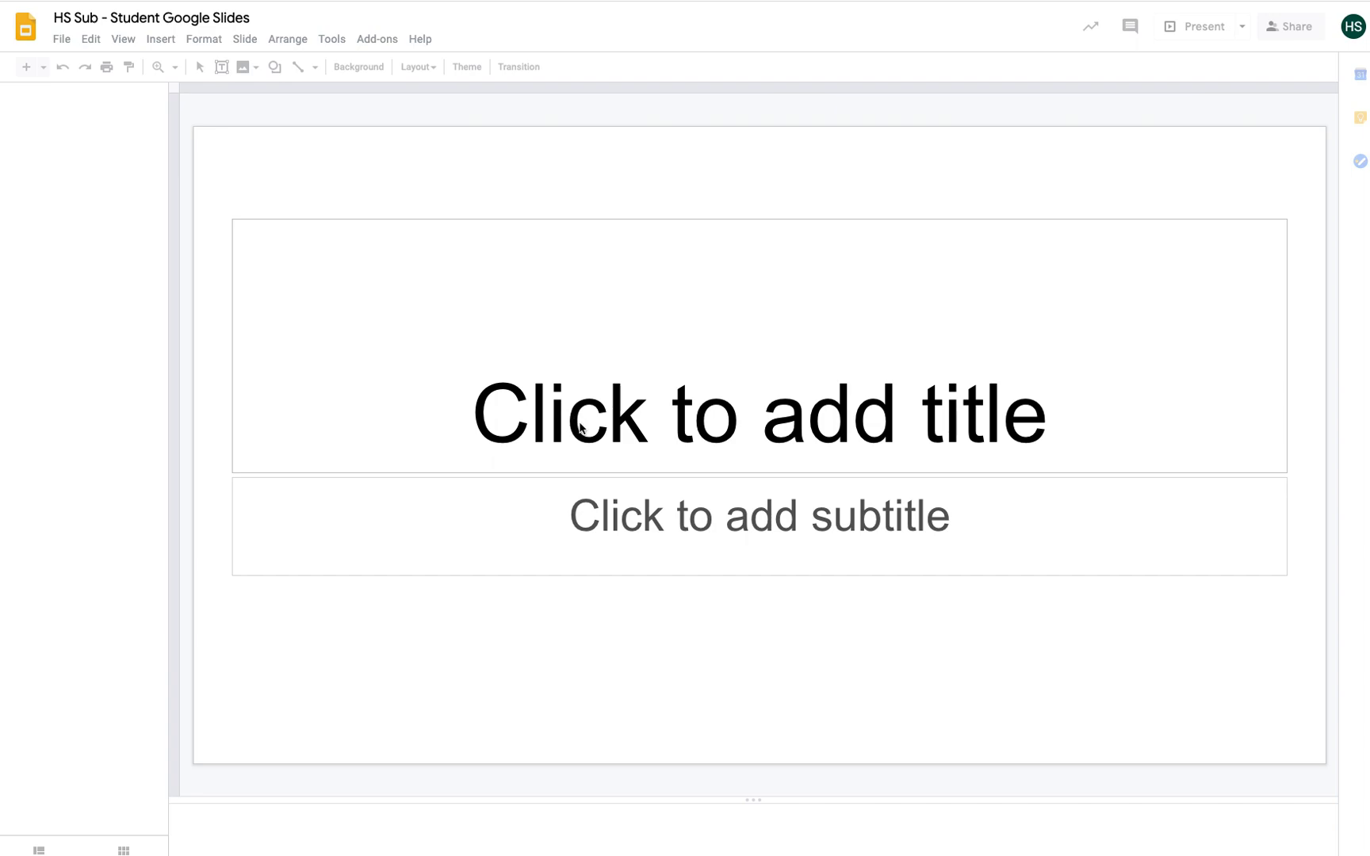
Step: Title the student slide 'test' and close the presentation
{"action": "left_click", "coordinate": [635, 419]}
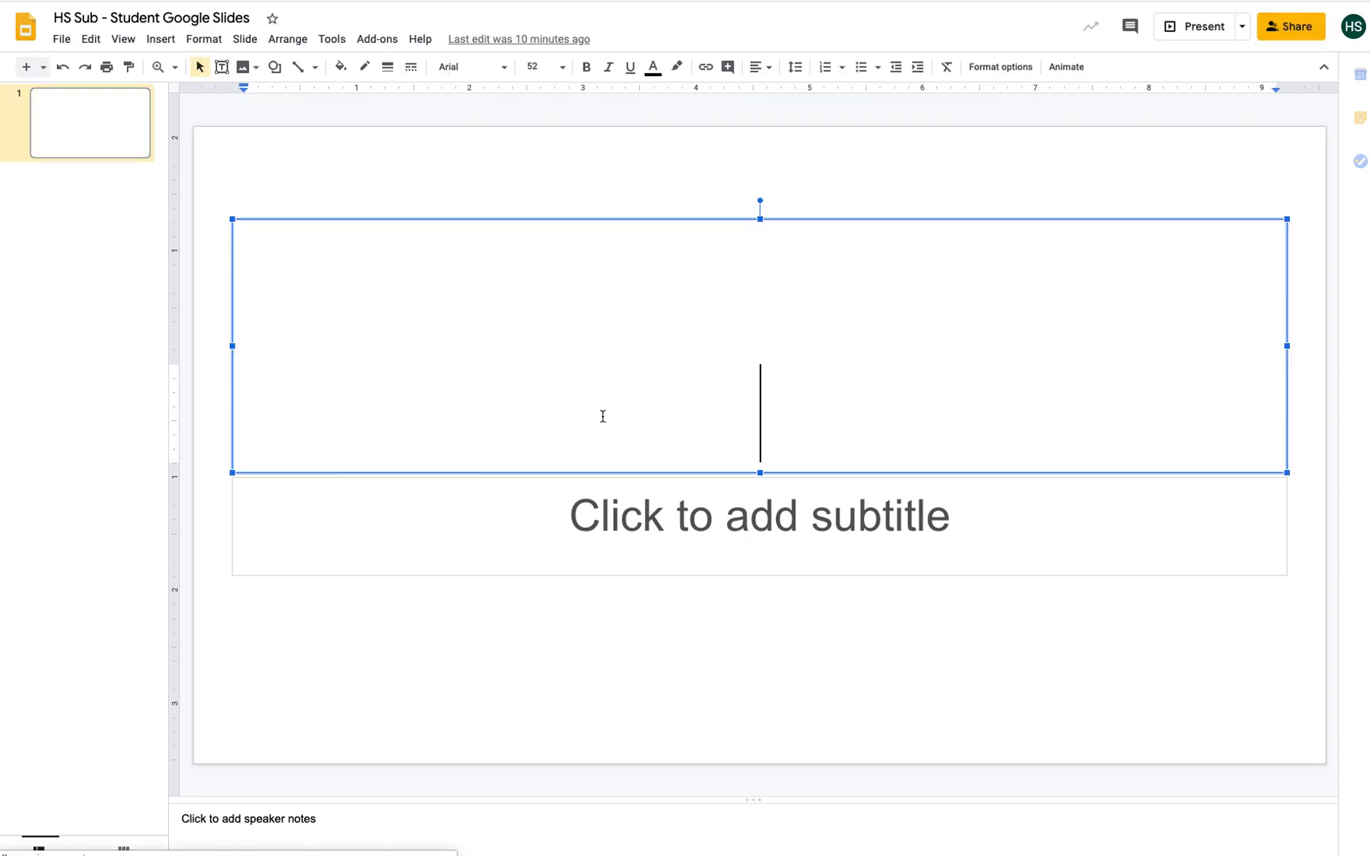
{"action": "type", "text": "test"}
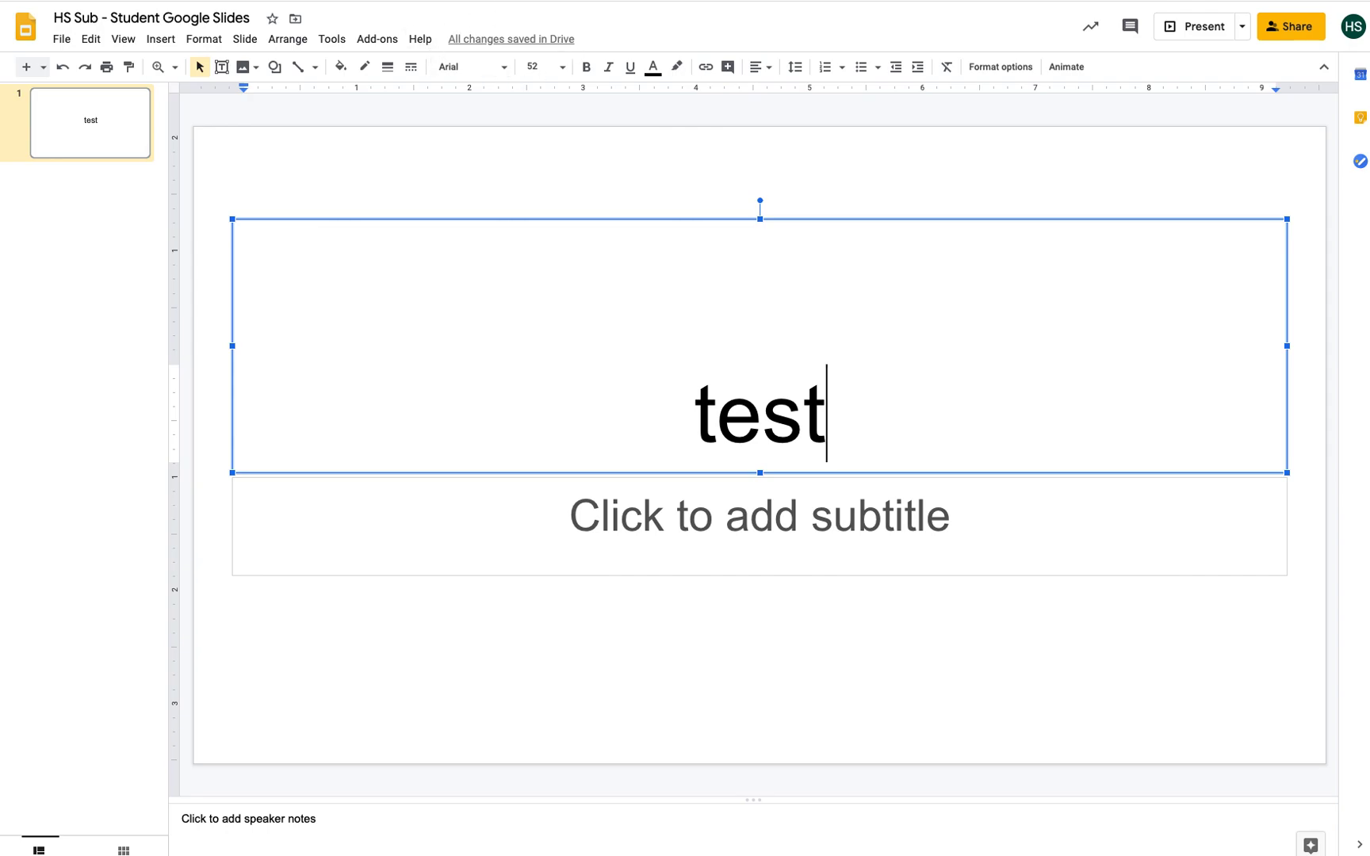
{"action": "key", "text": "super+w"}
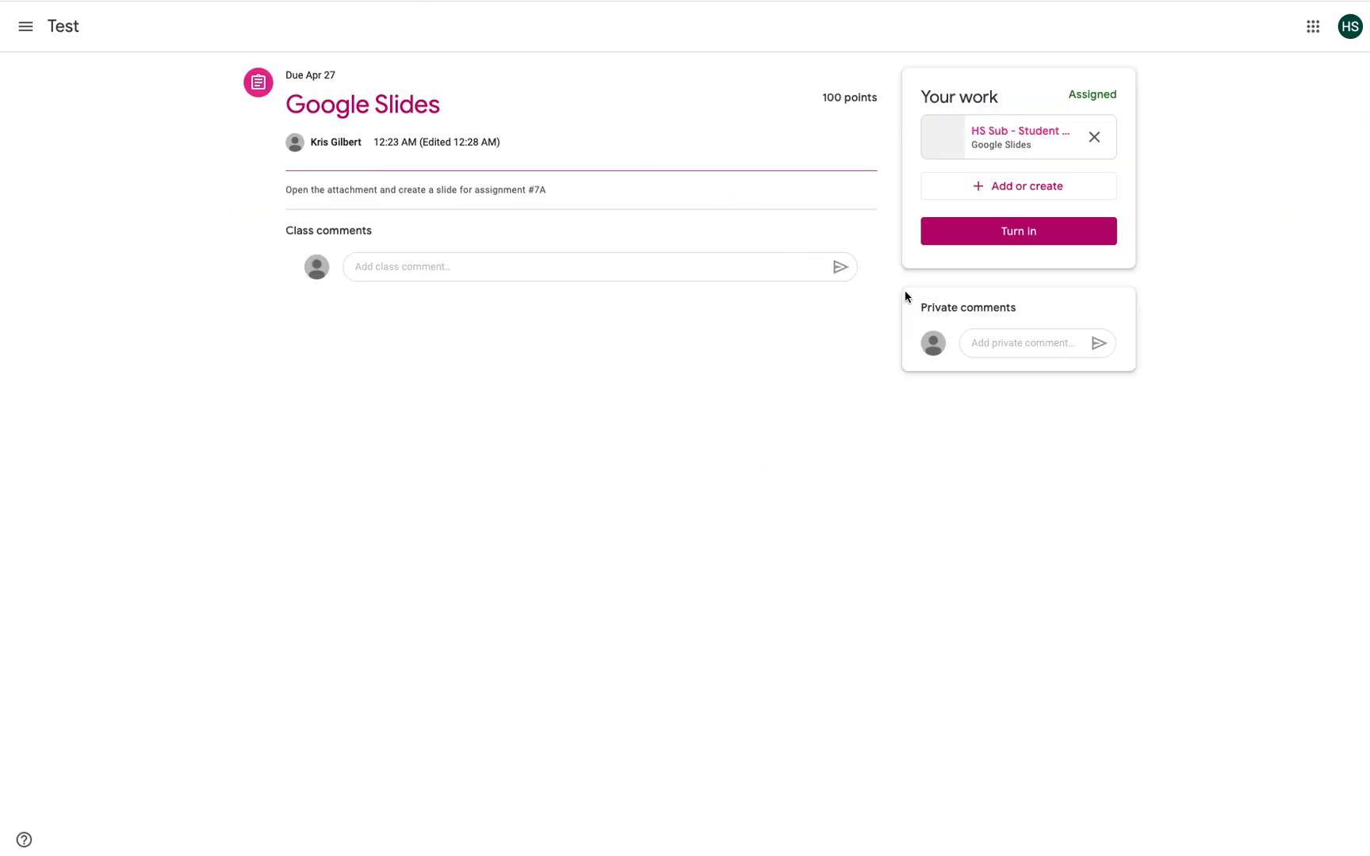
Step: Turn in the Google Slides assignment and return to the Test class
{"action": "left_click", "coordinate": [1031, 239]}
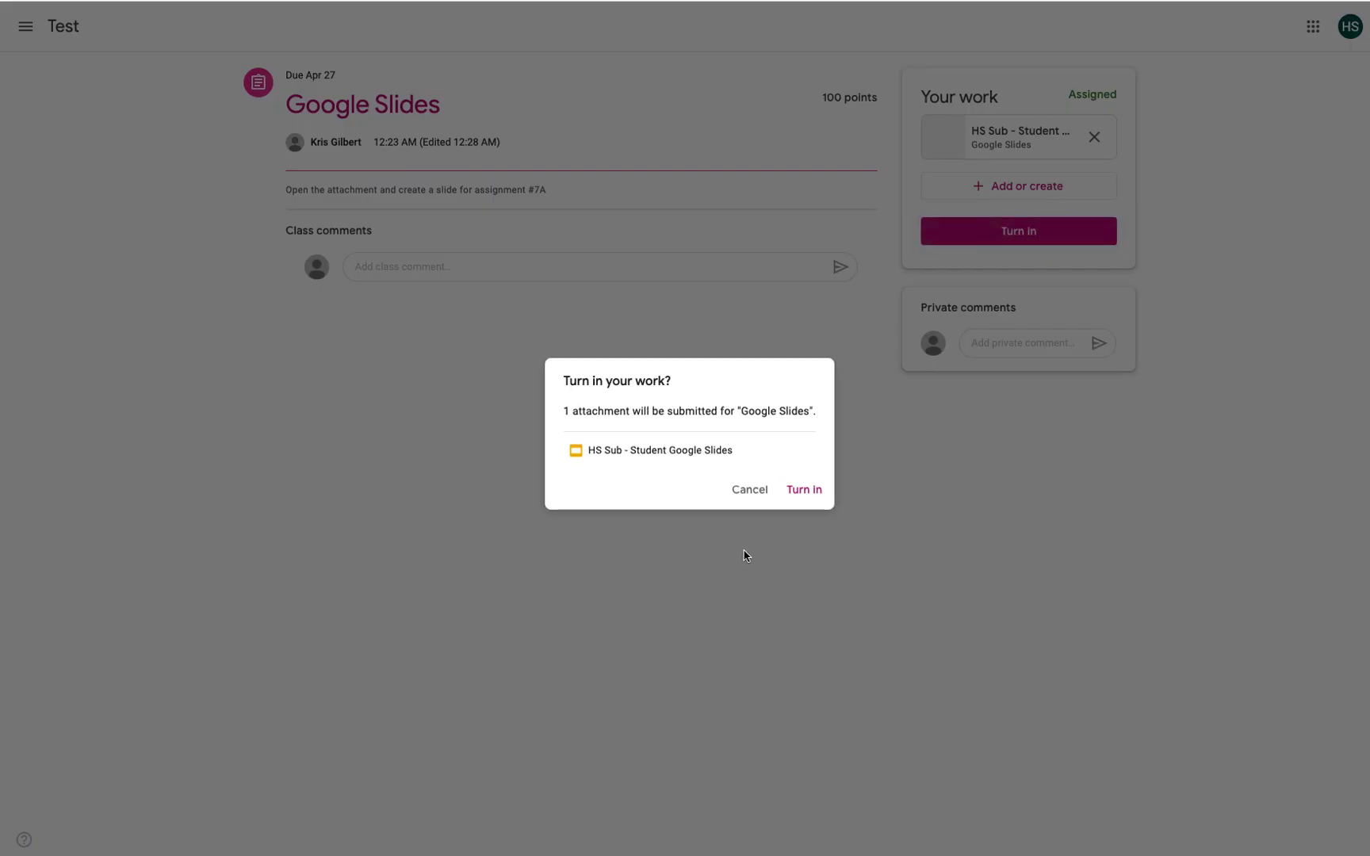
{"action": "left_click", "coordinate": [809, 493]}
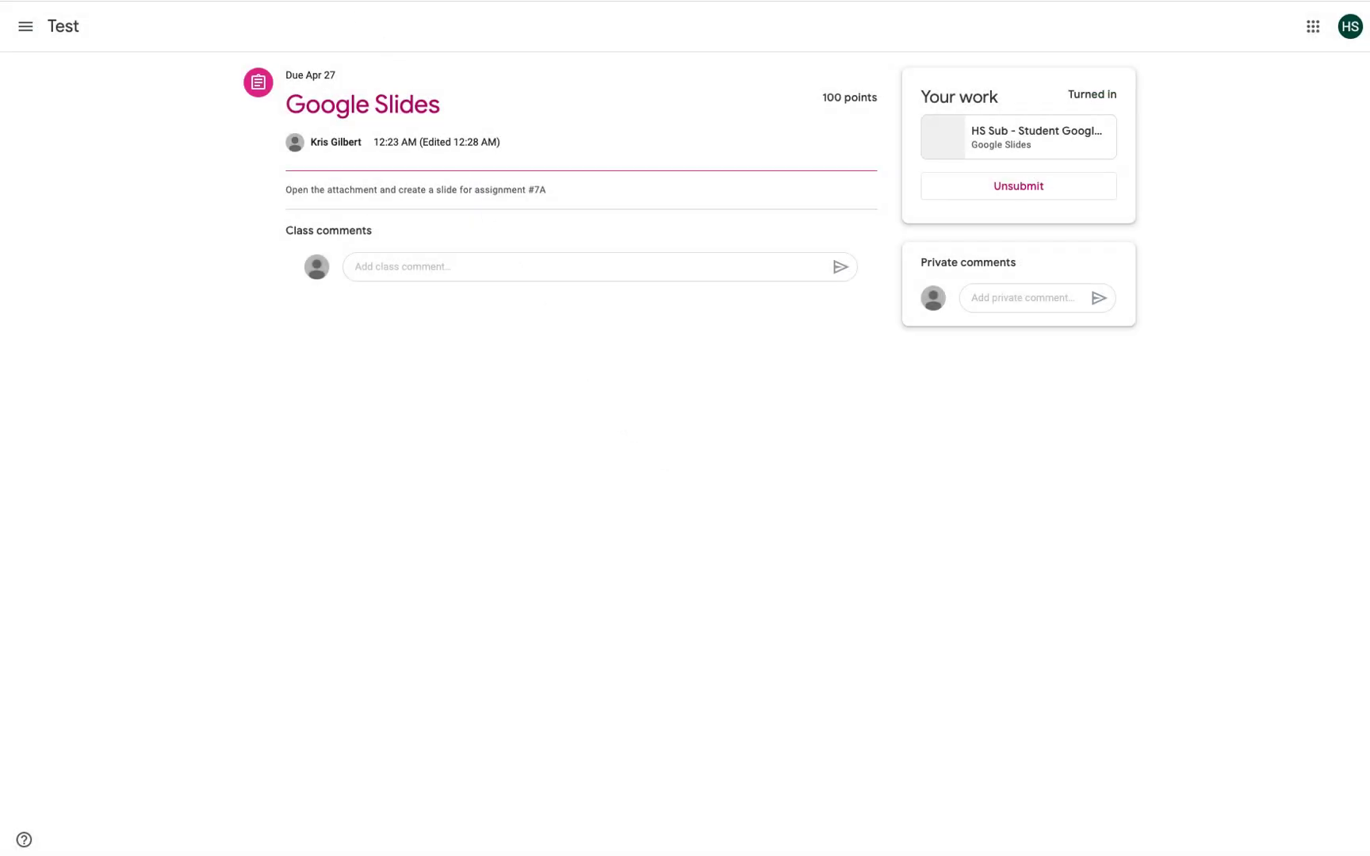
{"action": "left_click", "coordinate": [73, 26]}
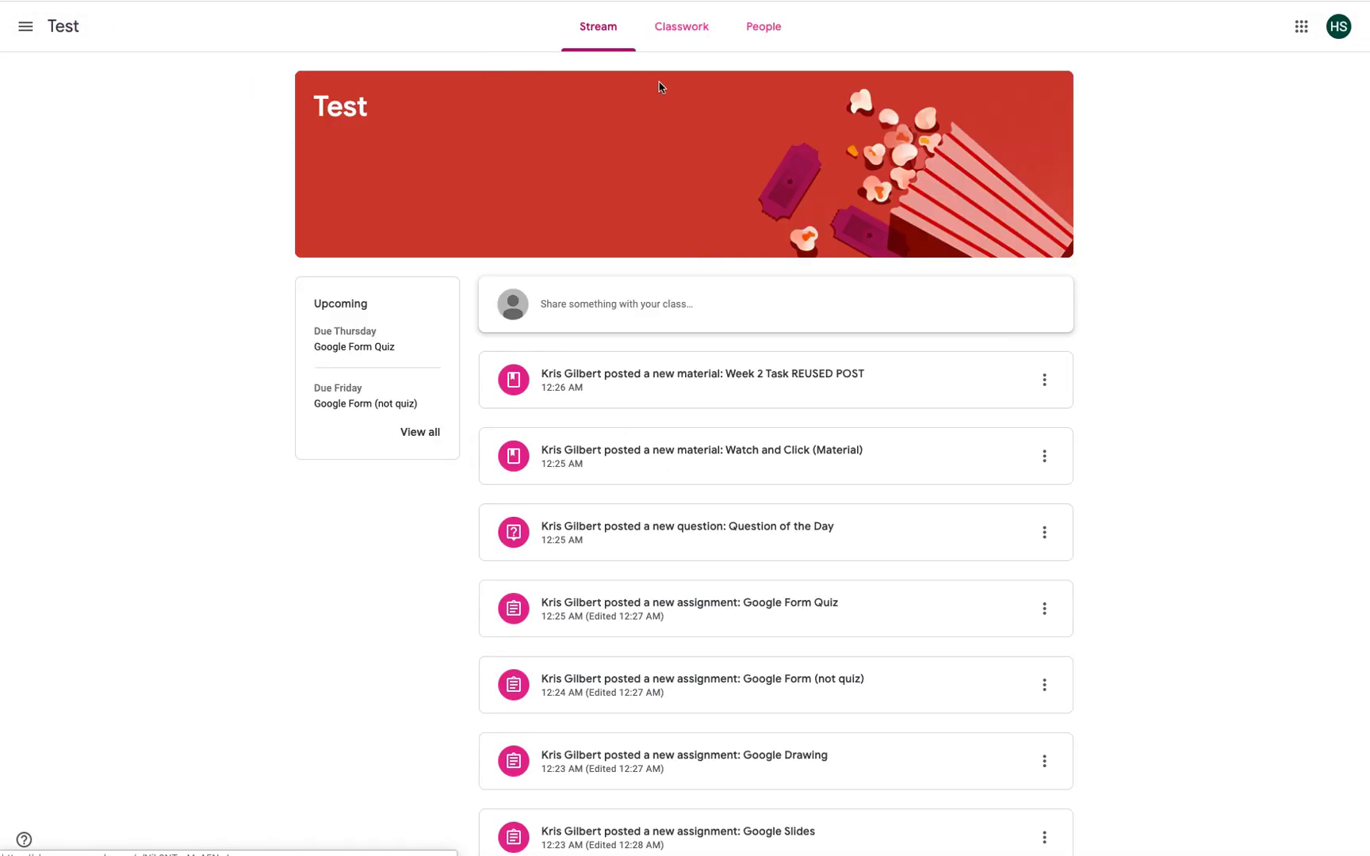
Step: Open the Google Drawing assignment from the Classwork list
{"action": "left_click", "coordinate": [676, 36]}
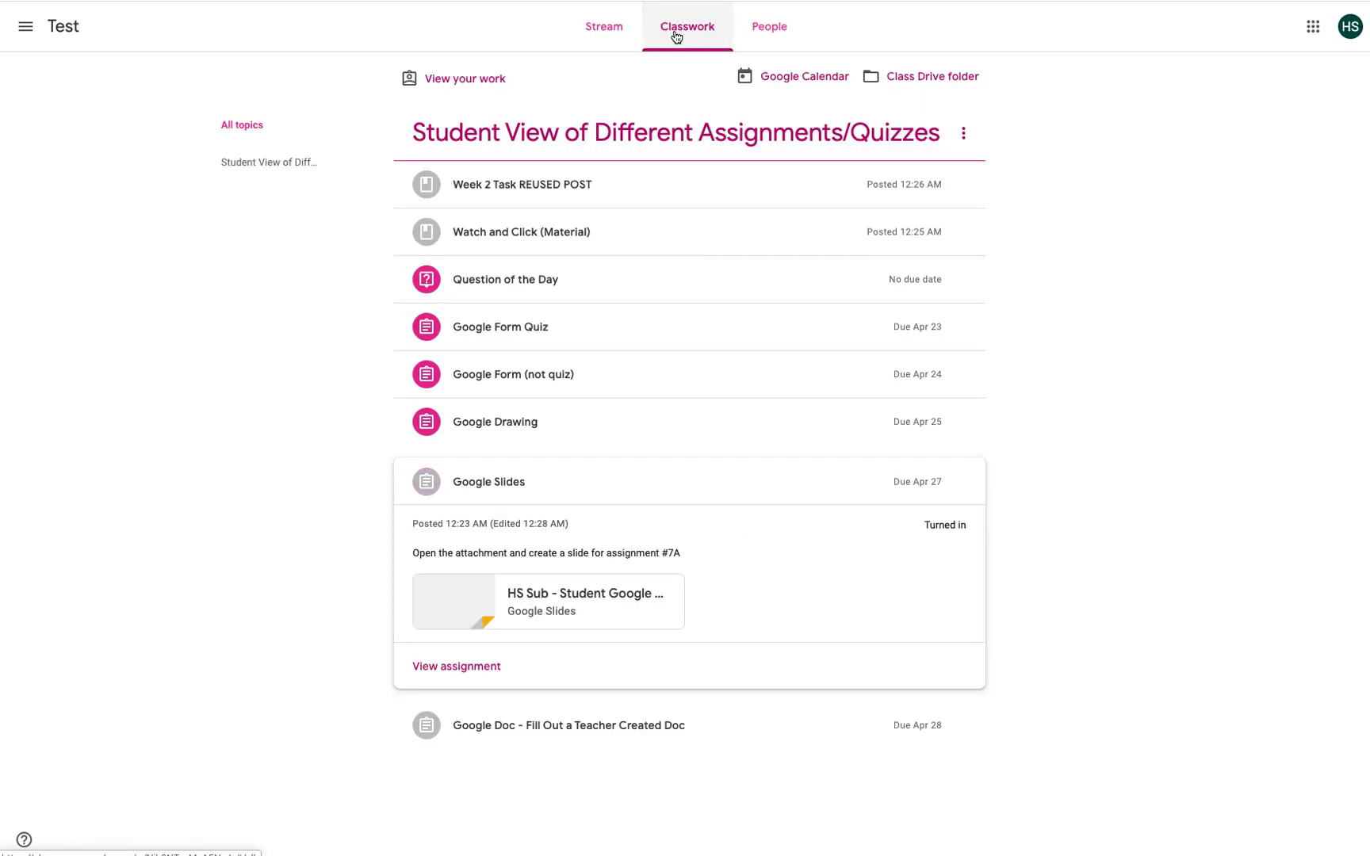
{"action": "left_click", "coordinate": [504, 421]}
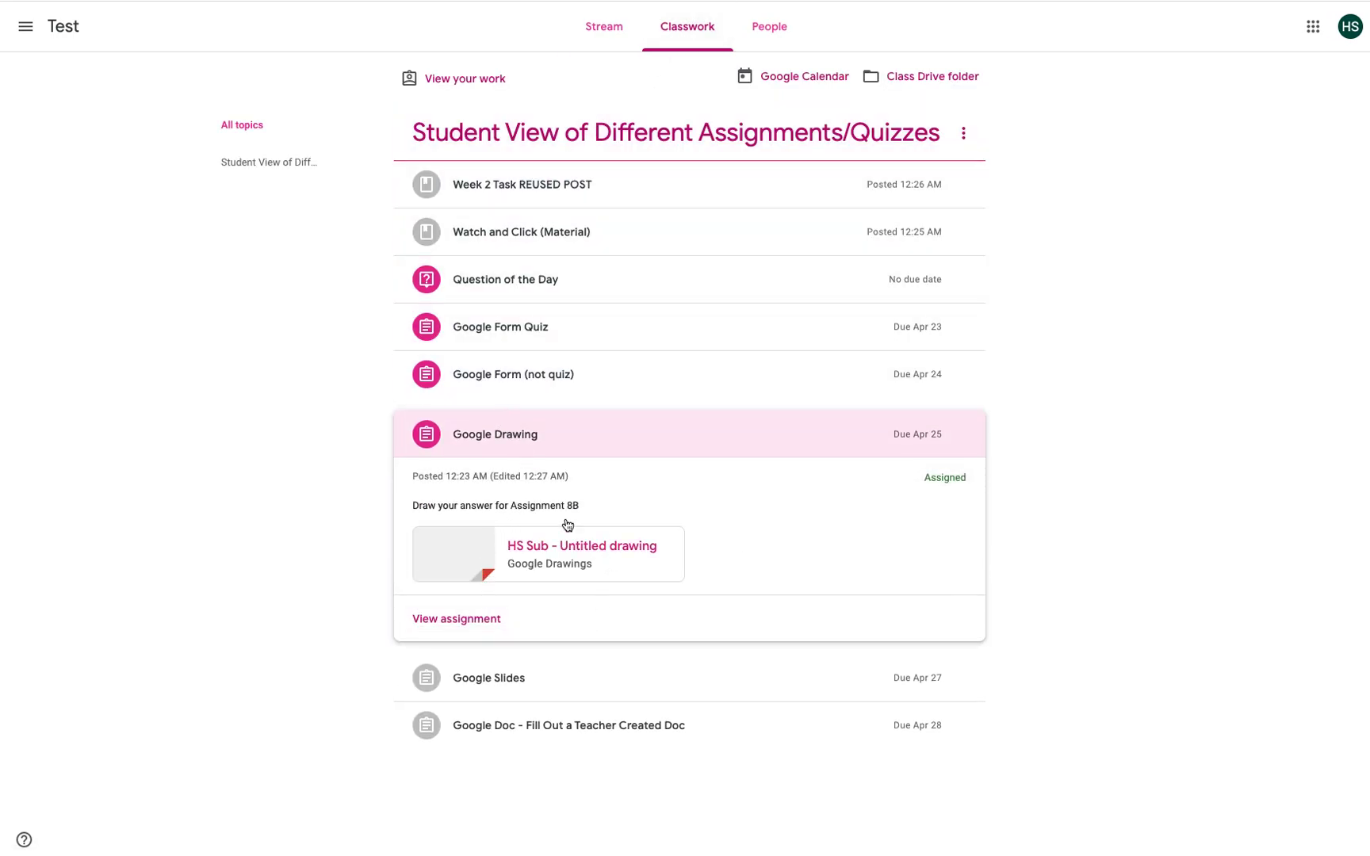
{"action": "left_click", "coordinate": [422, 619]}
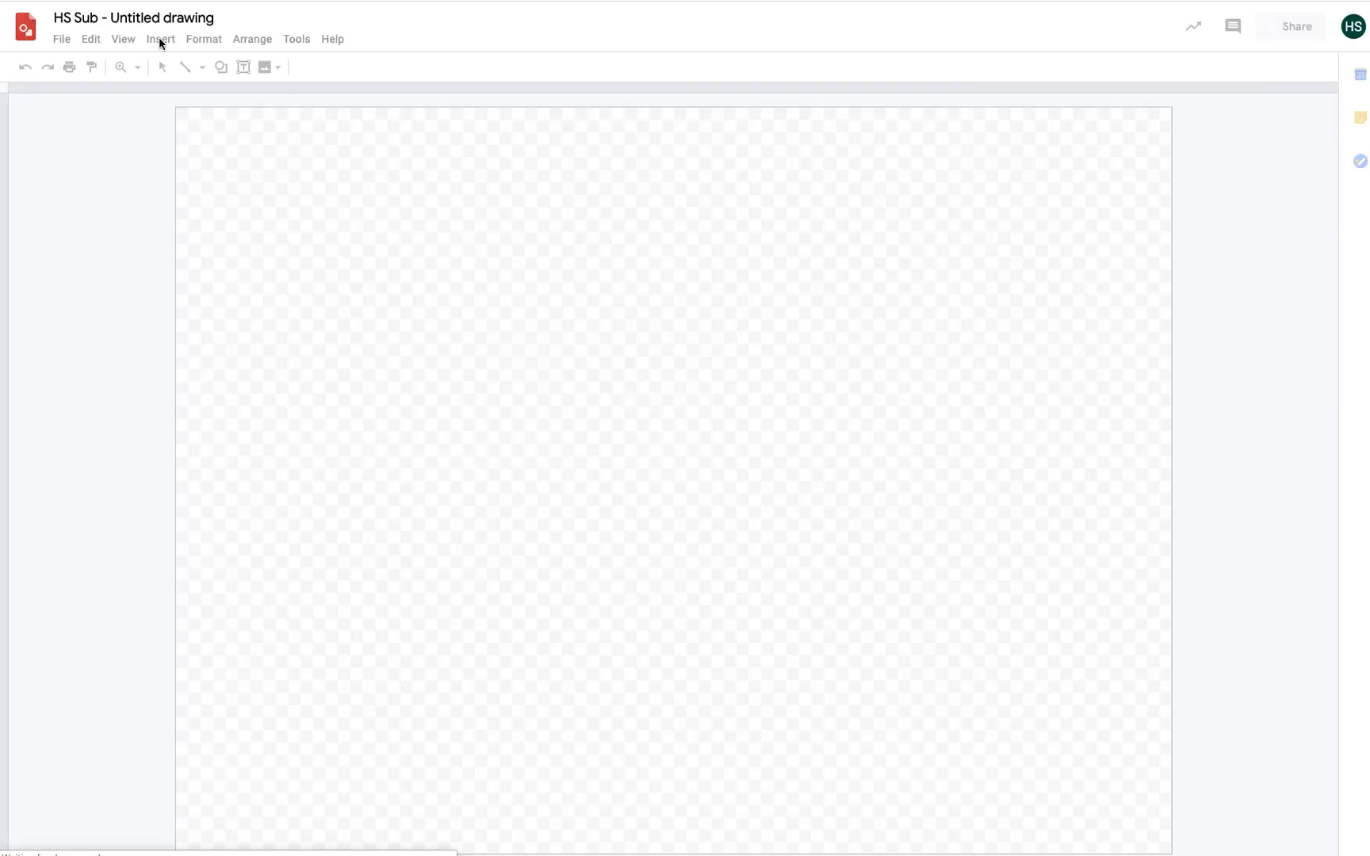
Step: Draw a snip-single-corner rectangle on the Google Drawings canvas
{"action": "left_click", "coordinate": [222, 68]}
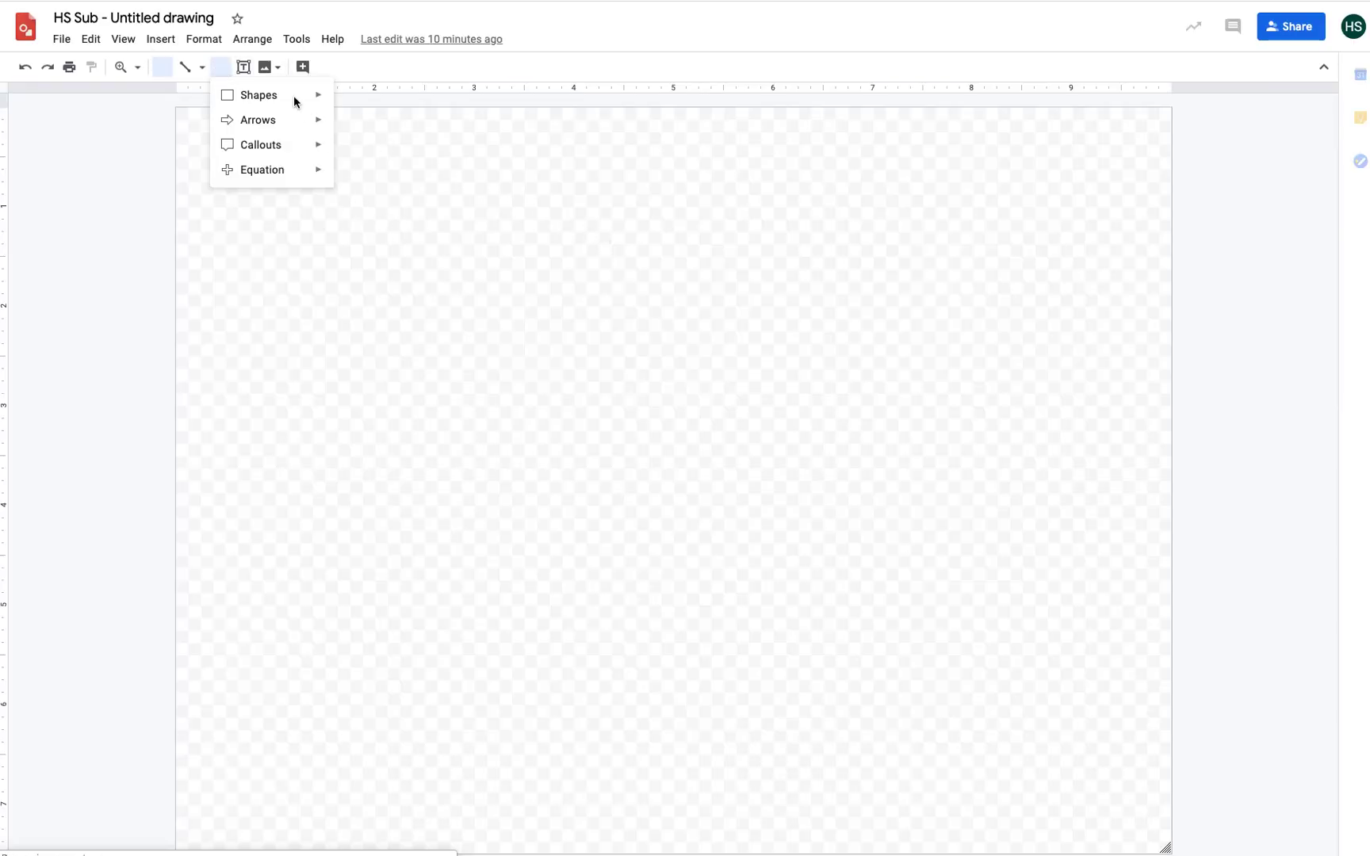
{"action": "left_click_drag", "start_coordinate": [428, 254], "coordinate": [688, 428]}
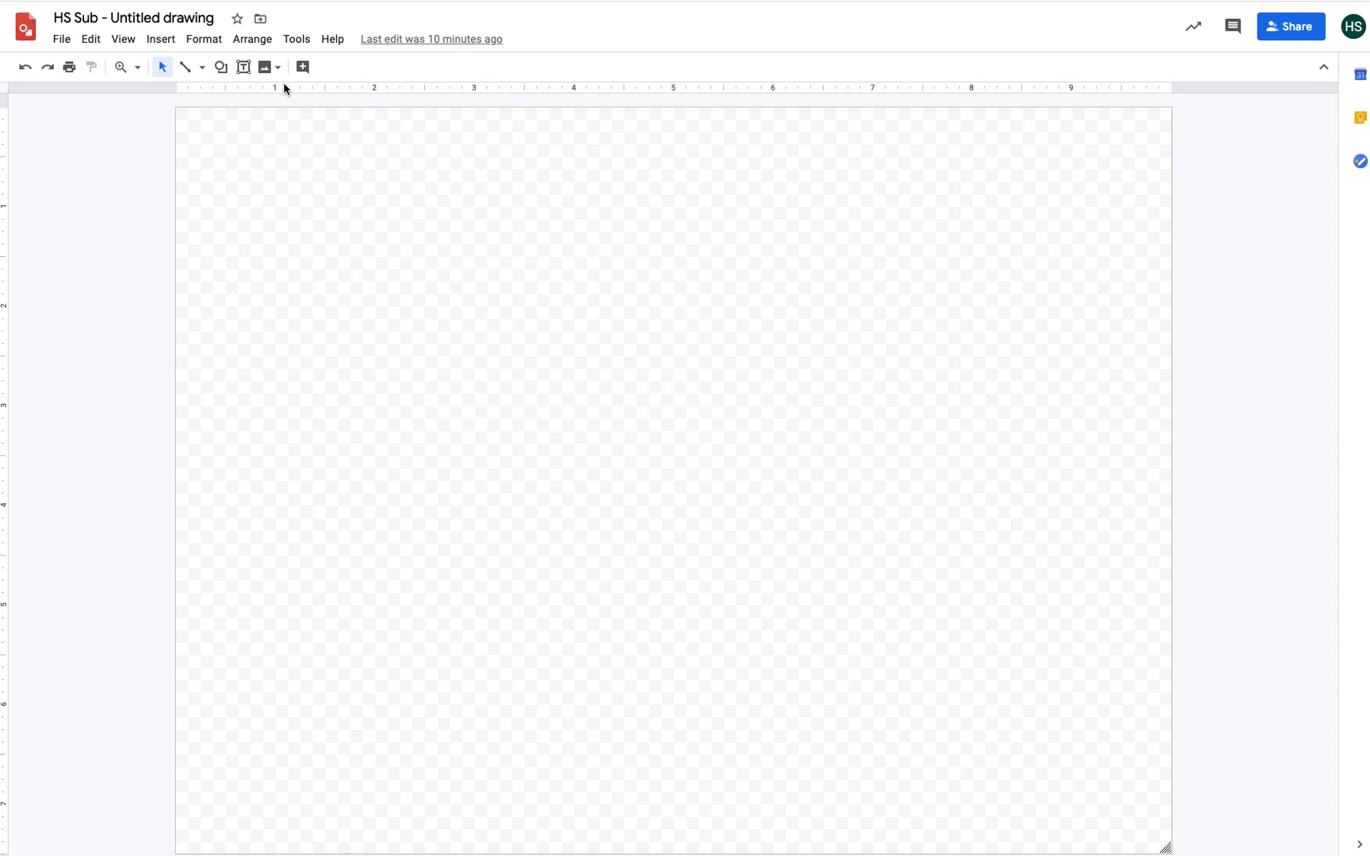
{"action": "left_click", "coordinate": [221, 67]}
{"action": "mouse_move", "coordinate": [266, 95]}
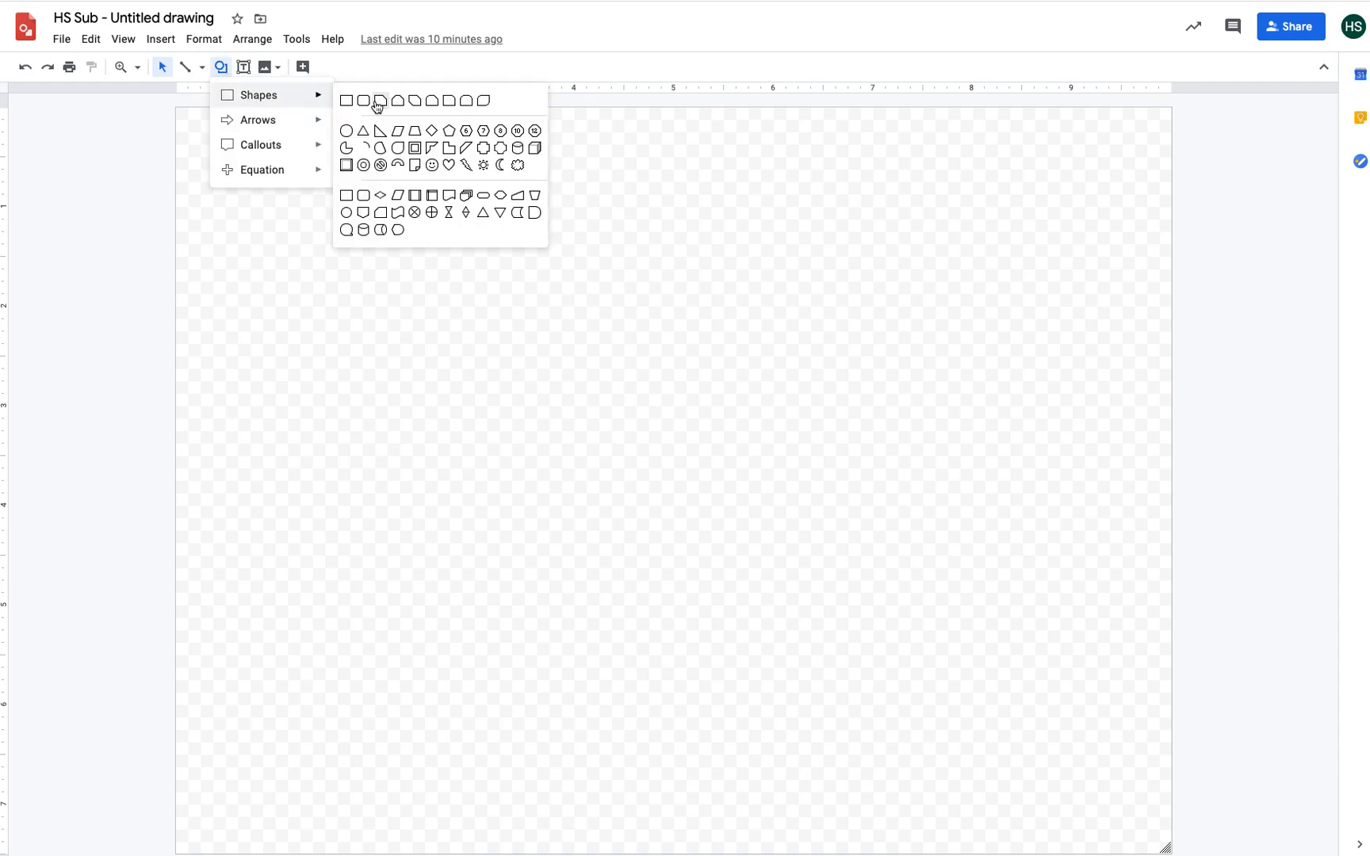
{"action": "left_click", "coordinate": [379, 100]}
{"action": "left_click_drag", "start_coordinate": [489, 235], "coordinate": [831, 533]}
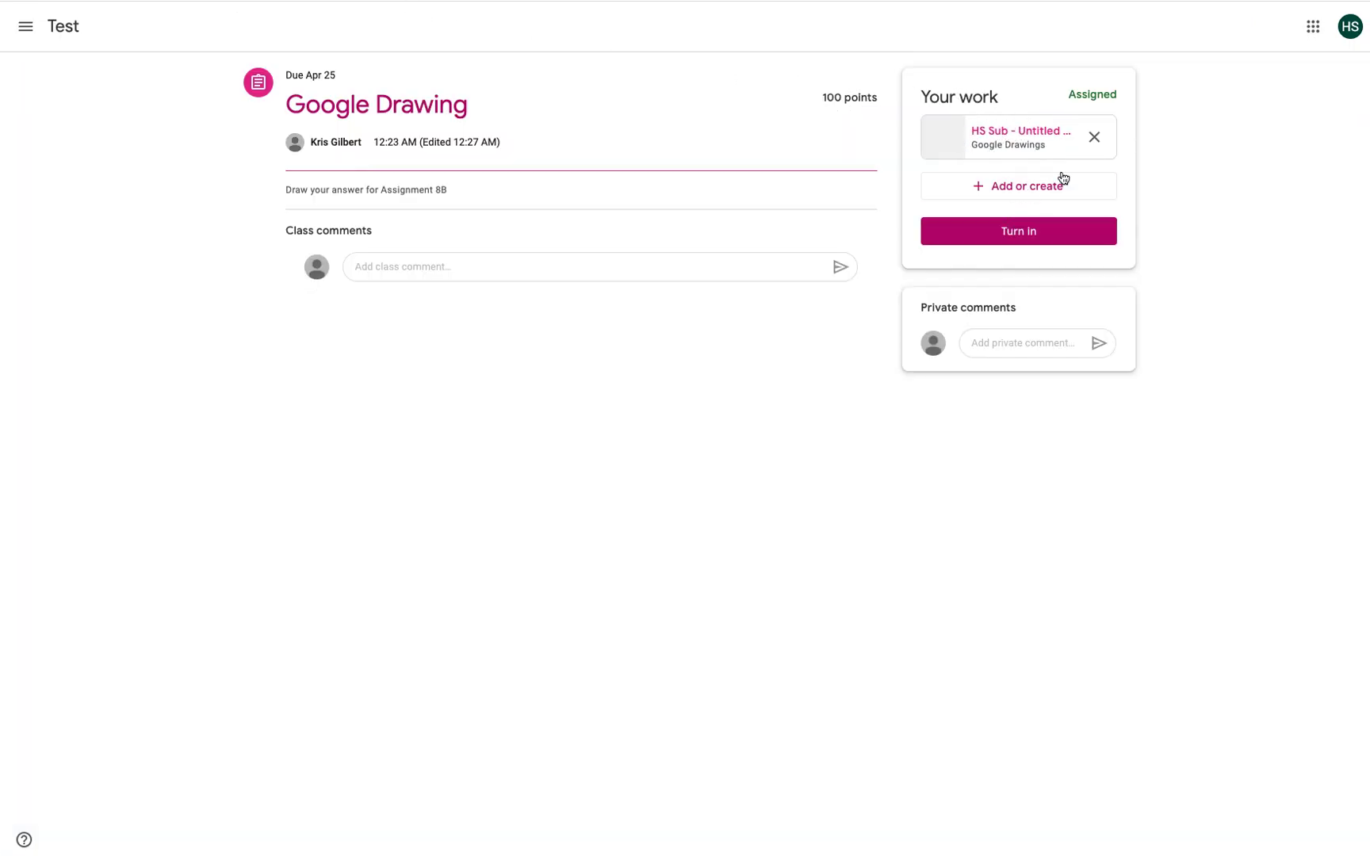
Step: Turn in the Google Drawing assignment and go back to the Test class's Classwork list
{"action": "left_click", "coordinate": [1012, 234]}
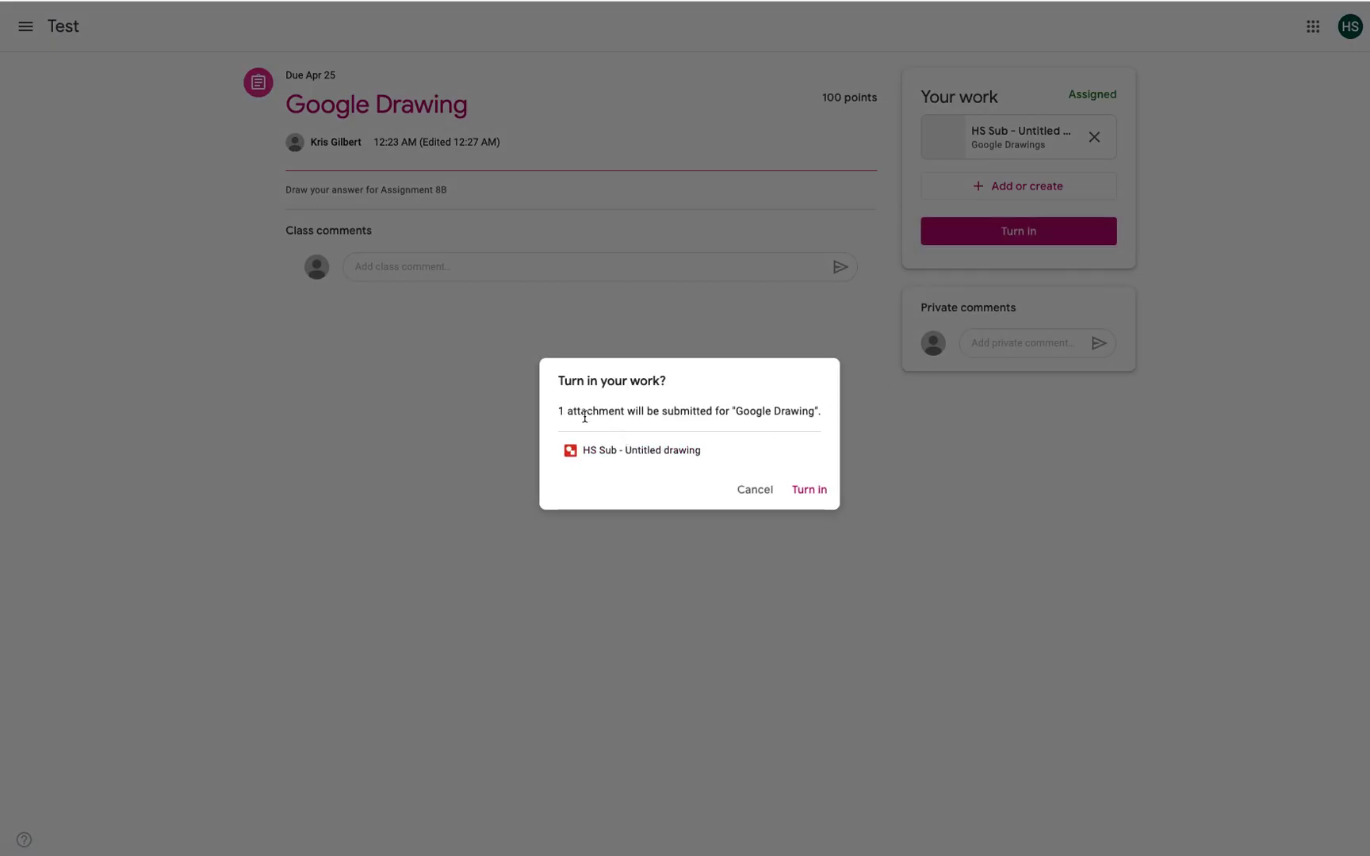
{"action": "left_click", "coordinate": [805, 489]}
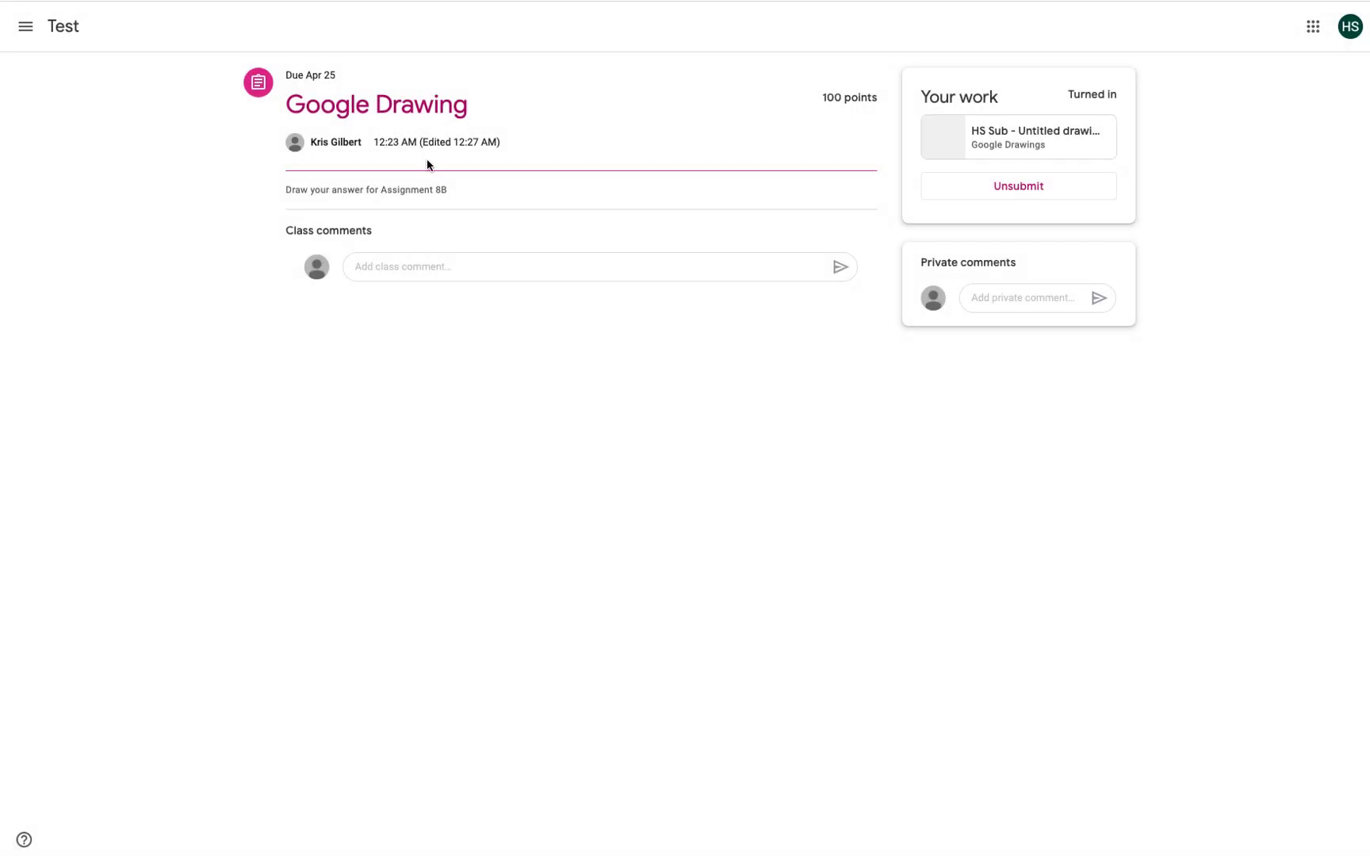
{"action": "left_click", "coordinate": [62, 28]}
{"action": "left_click", "coordinate": [648, 24]}
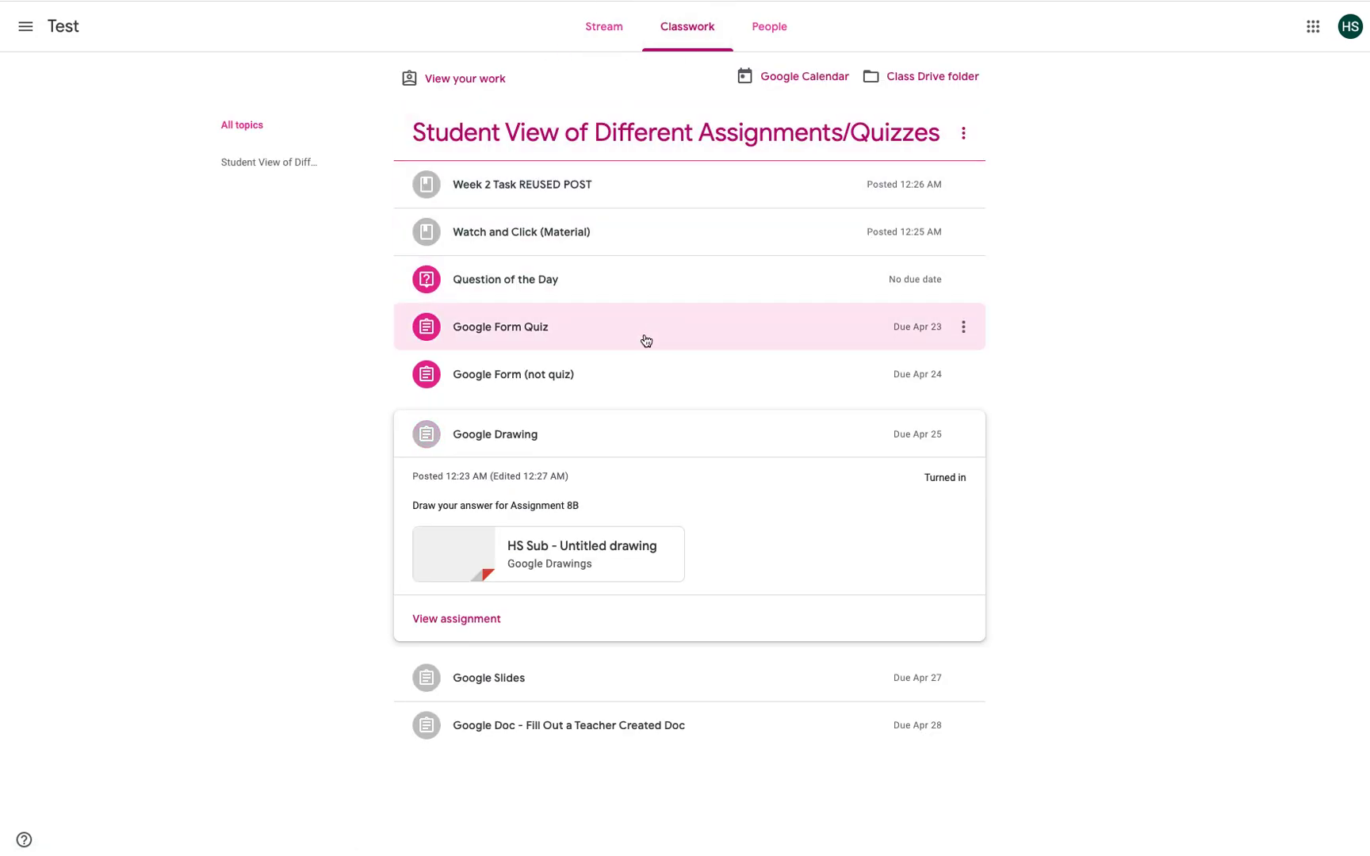
Step: Mark the Google Form (not quiz) assignment done with no attached work, then return to the Test stream
{"action": "left_click", "coordinate": [580, 385]}
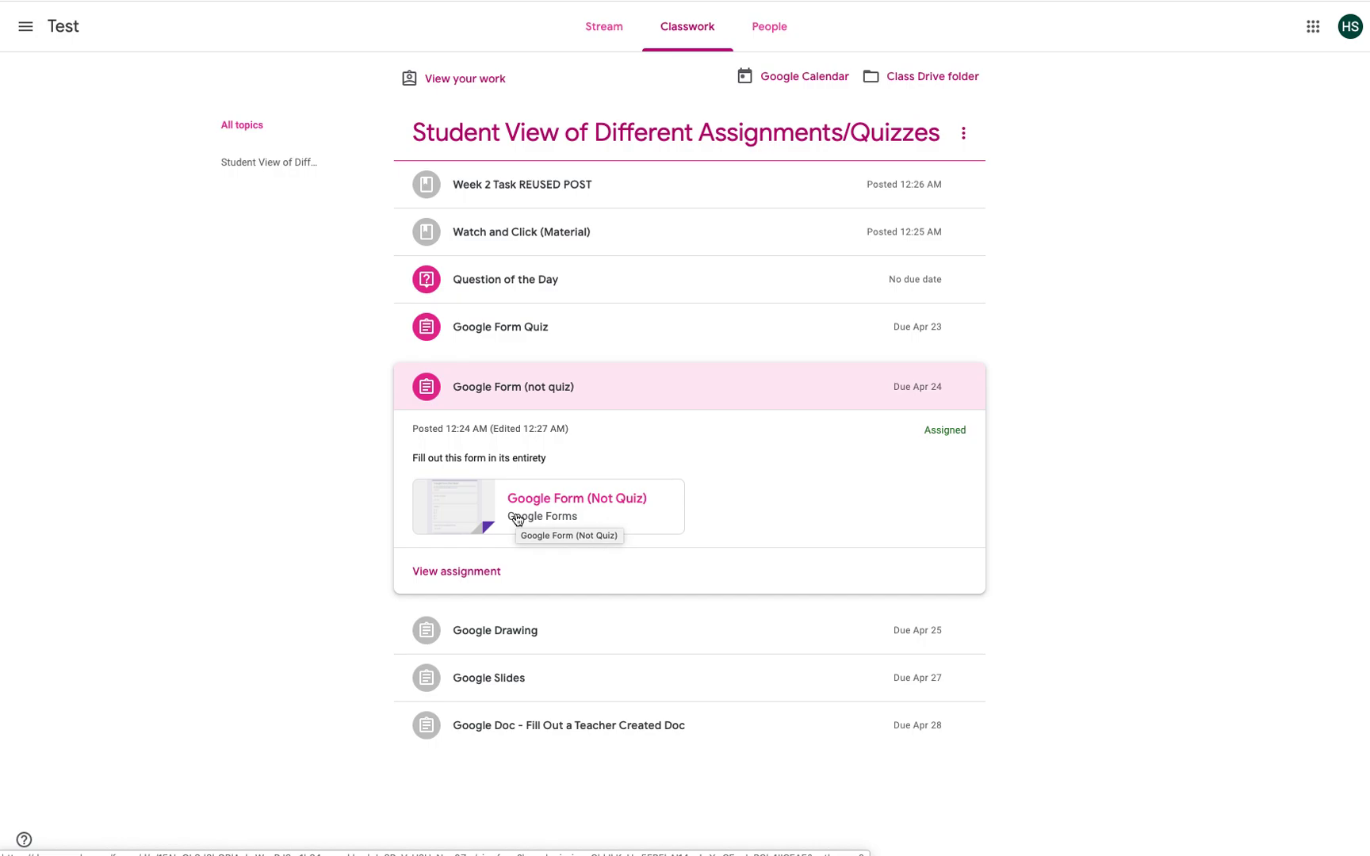
{"action": "left_click", "coordinate": [458, 572]}
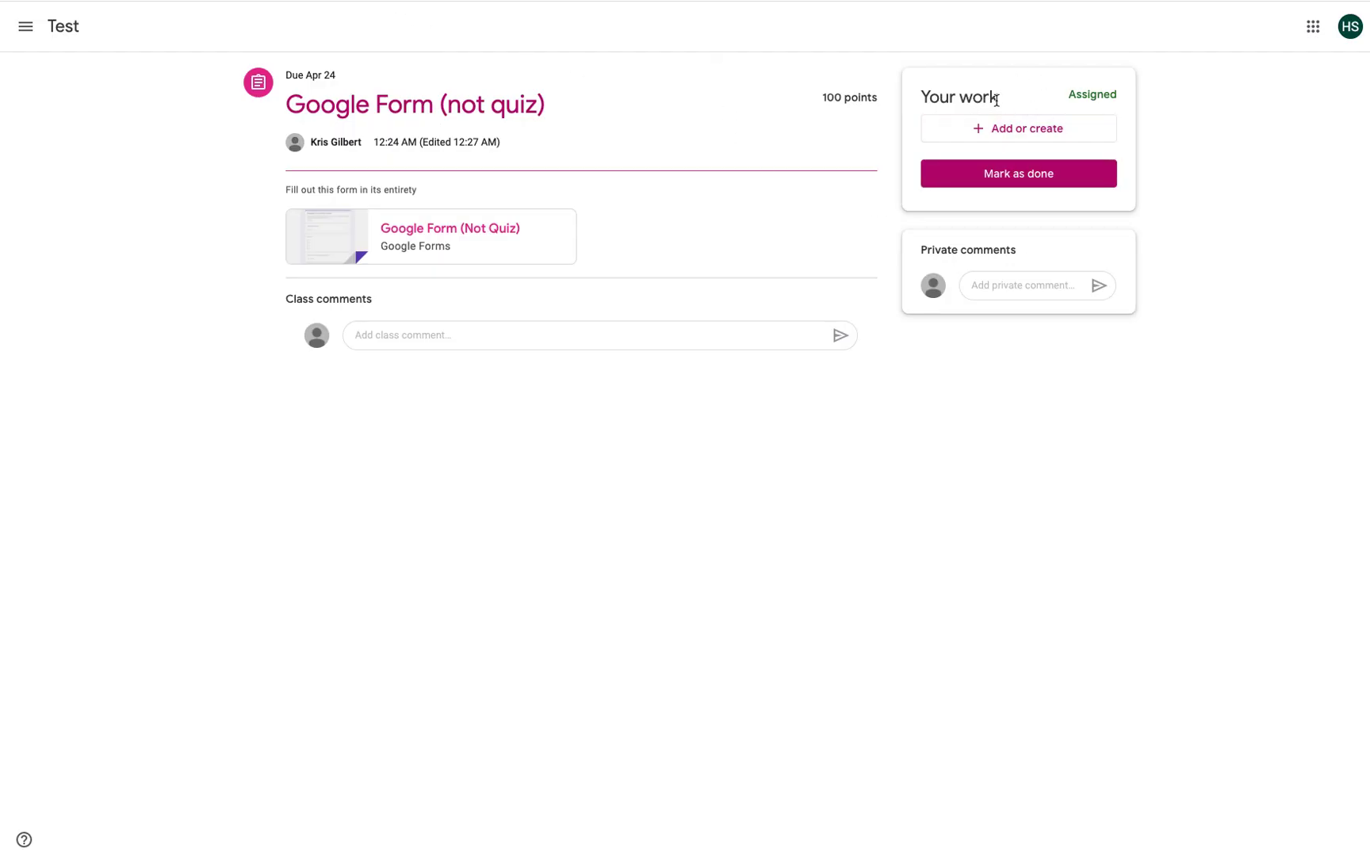
{"action": "left_click", "coordinate": [1013, 175]}
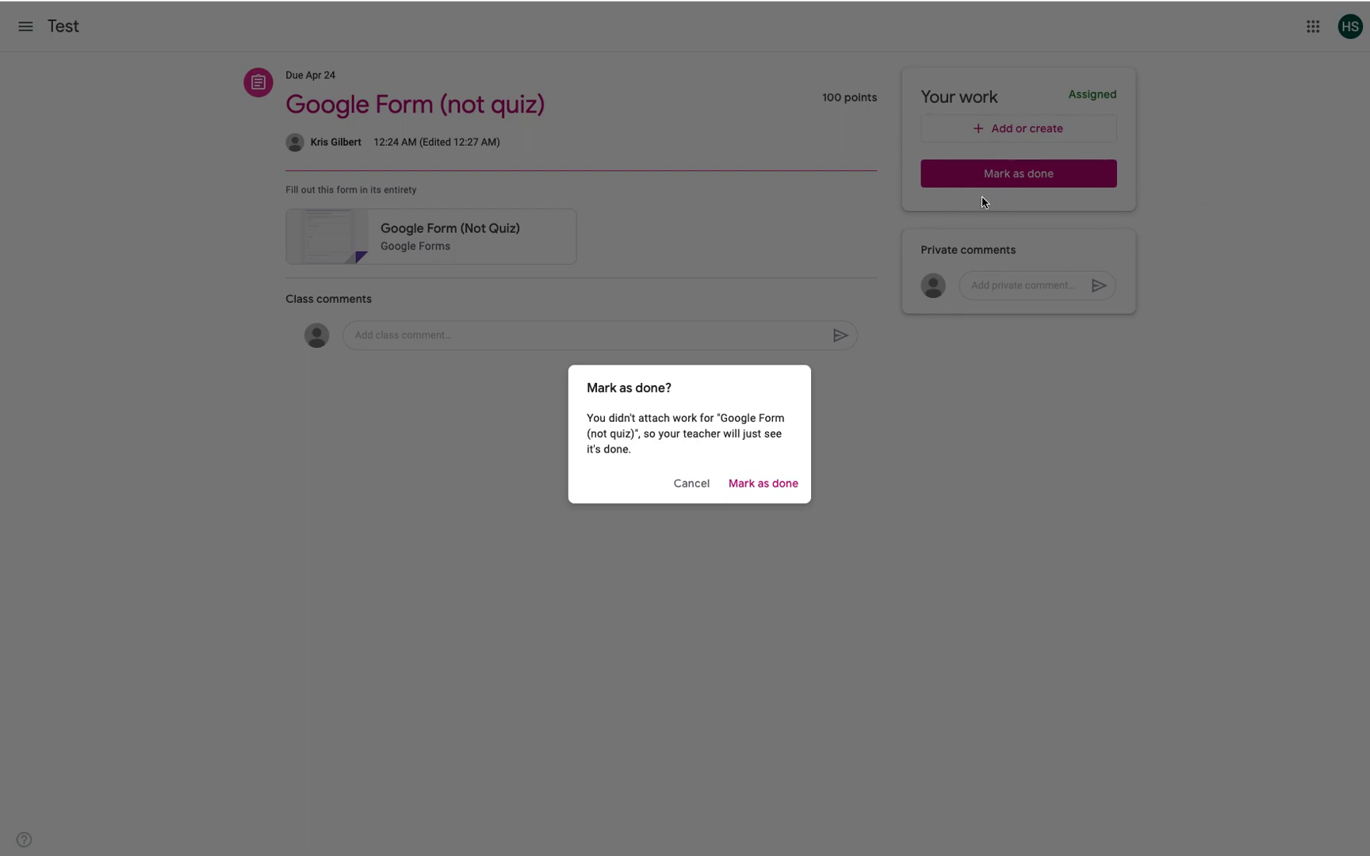
{"action": "left_click", "coordinate": [751, 485]}
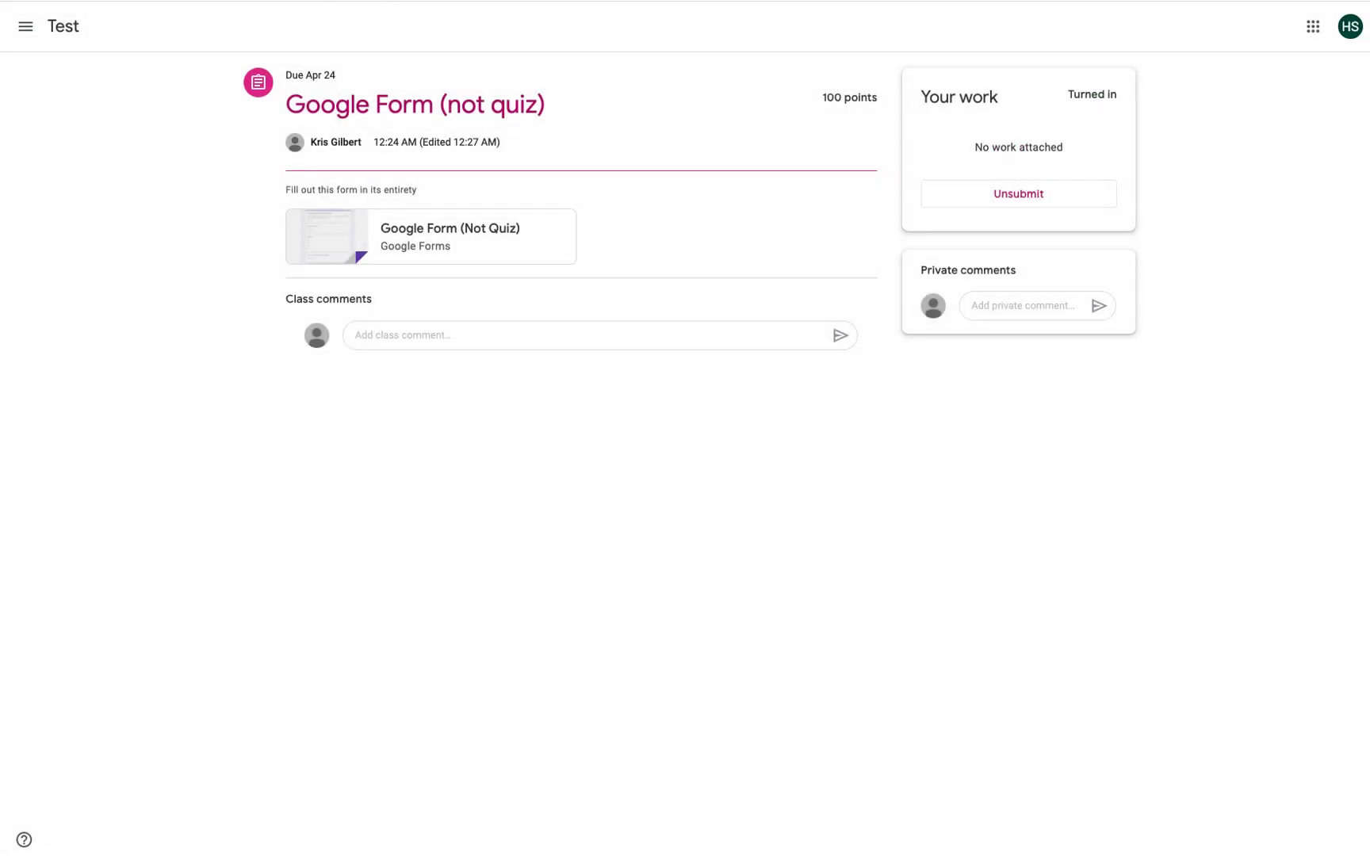
{"action": "left_click", "coordinate": [63, 29]}
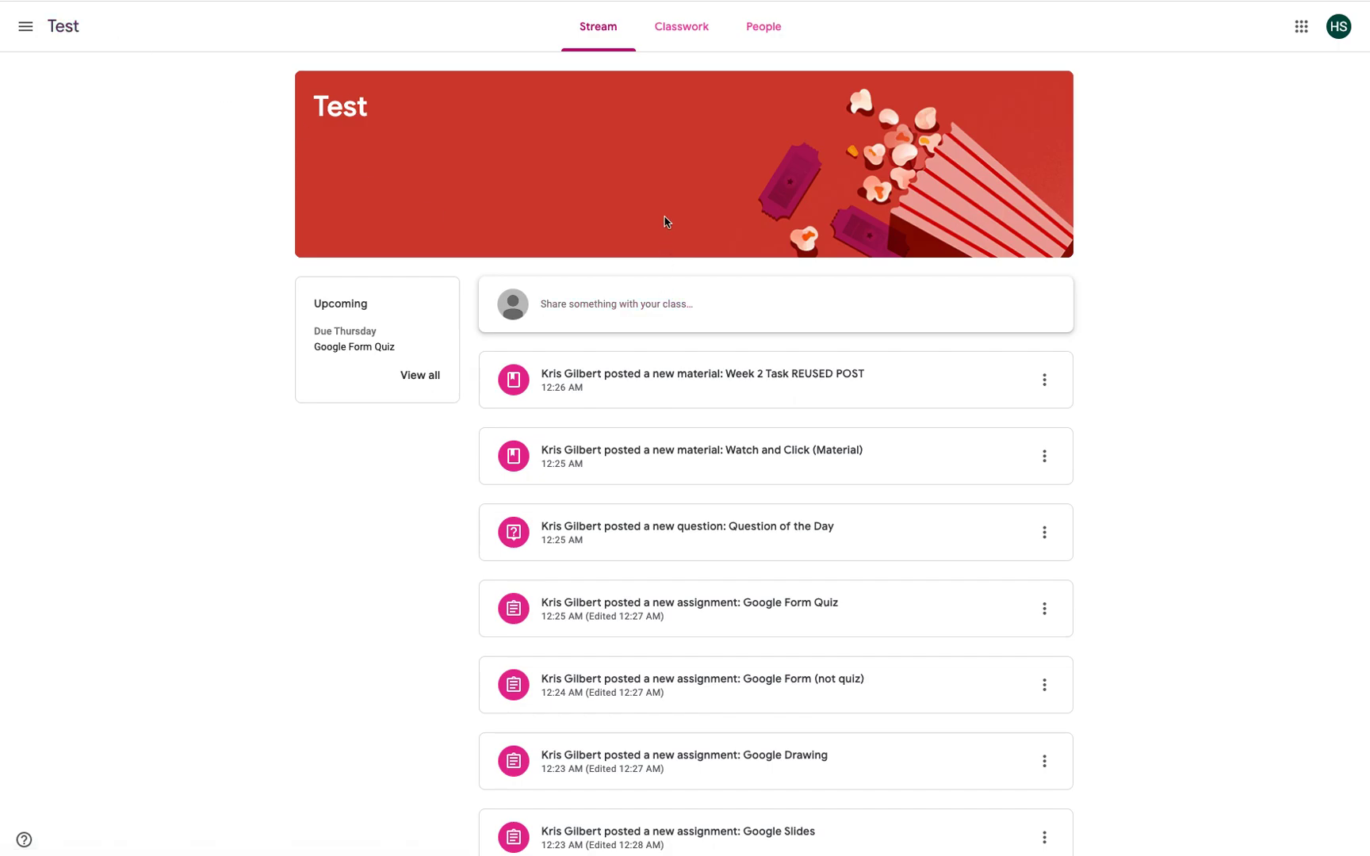
Step: Open the Google Form Quiz from Classwork and mark it done with no work attached
{"action": "left_click", "coordinate": [666, 34]}
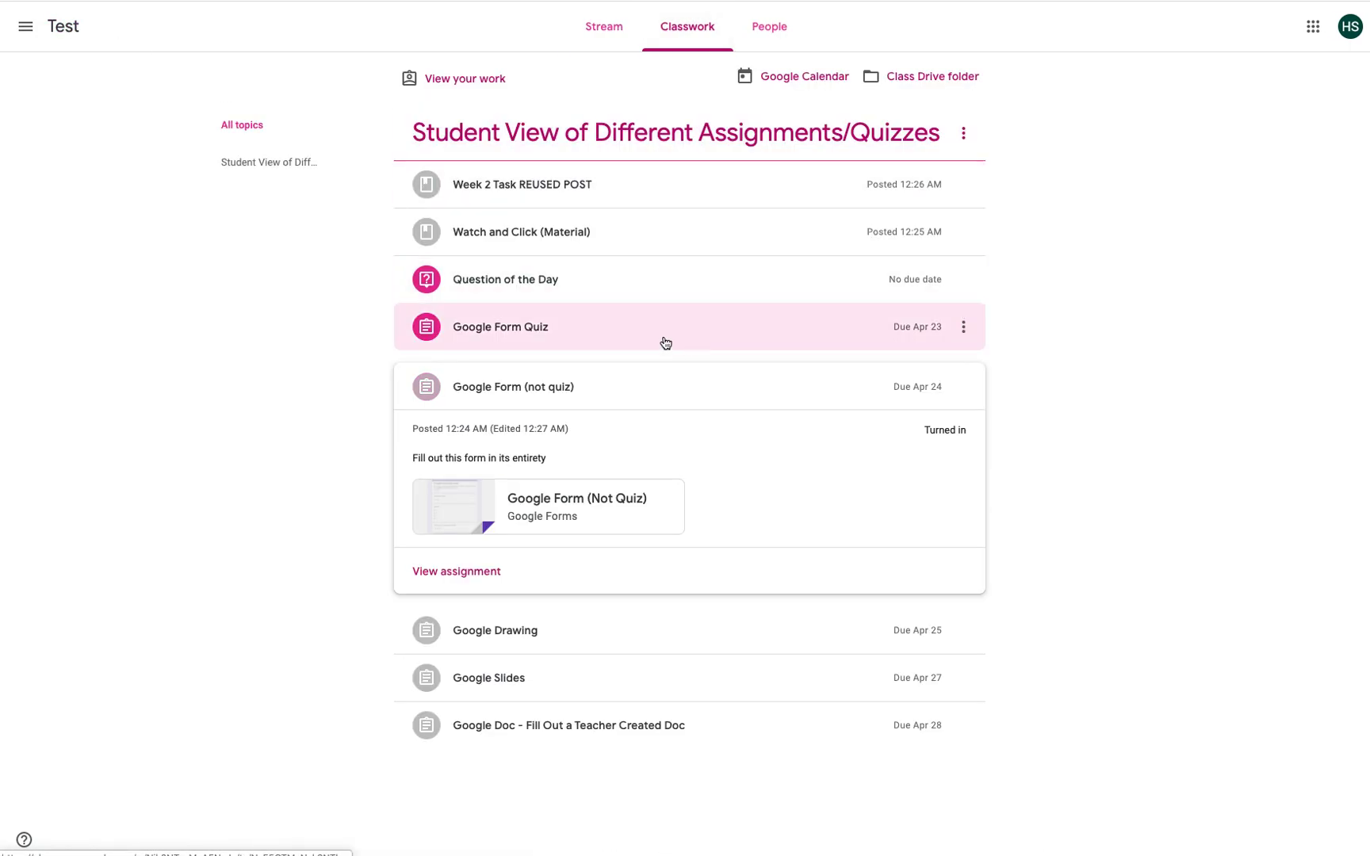
{"action": "left_click", "coordinate": [492, 335]}
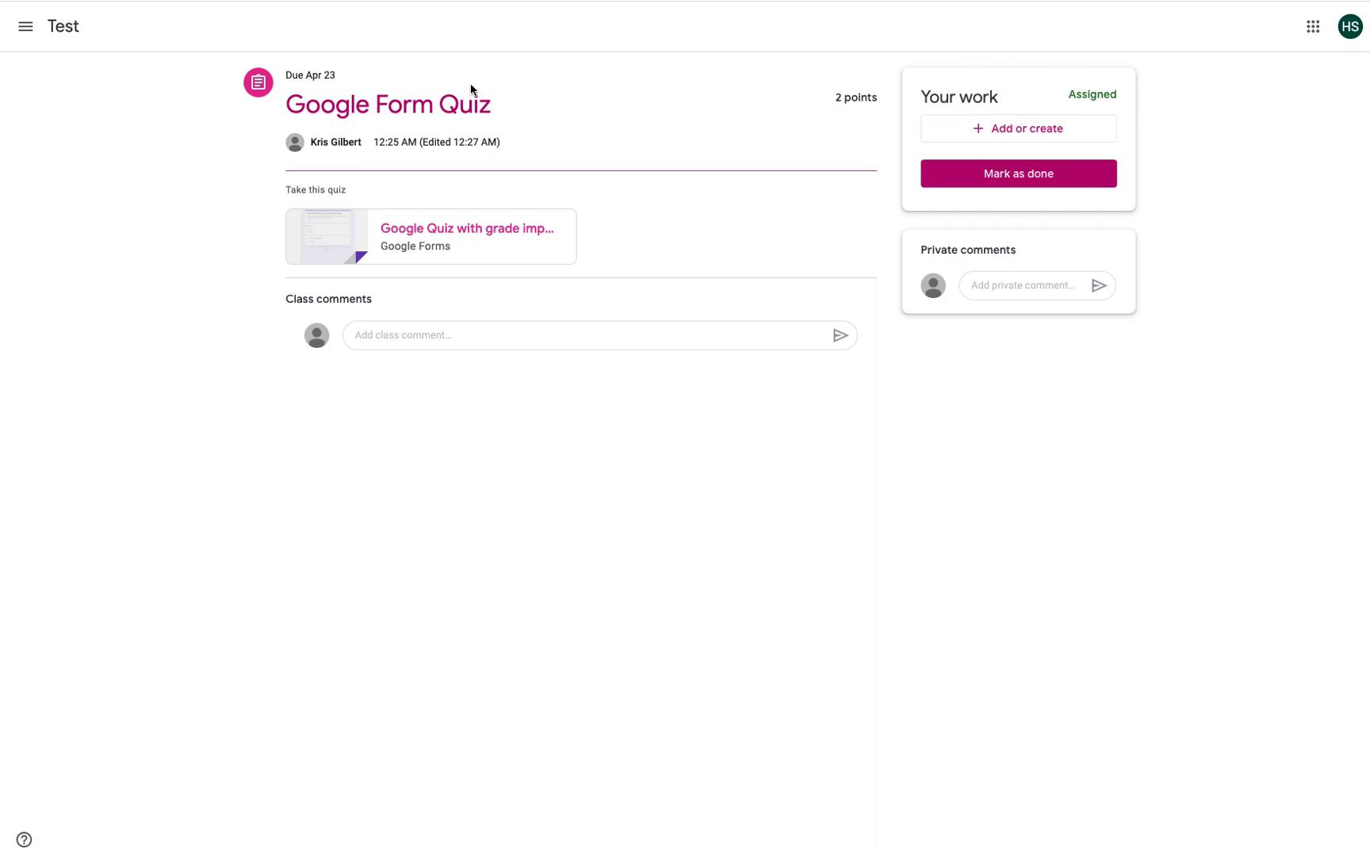
{"action": "left_click", "coordinate": [1028, 185]}
{"action": "left_click", "coordinate": [783, 484]}
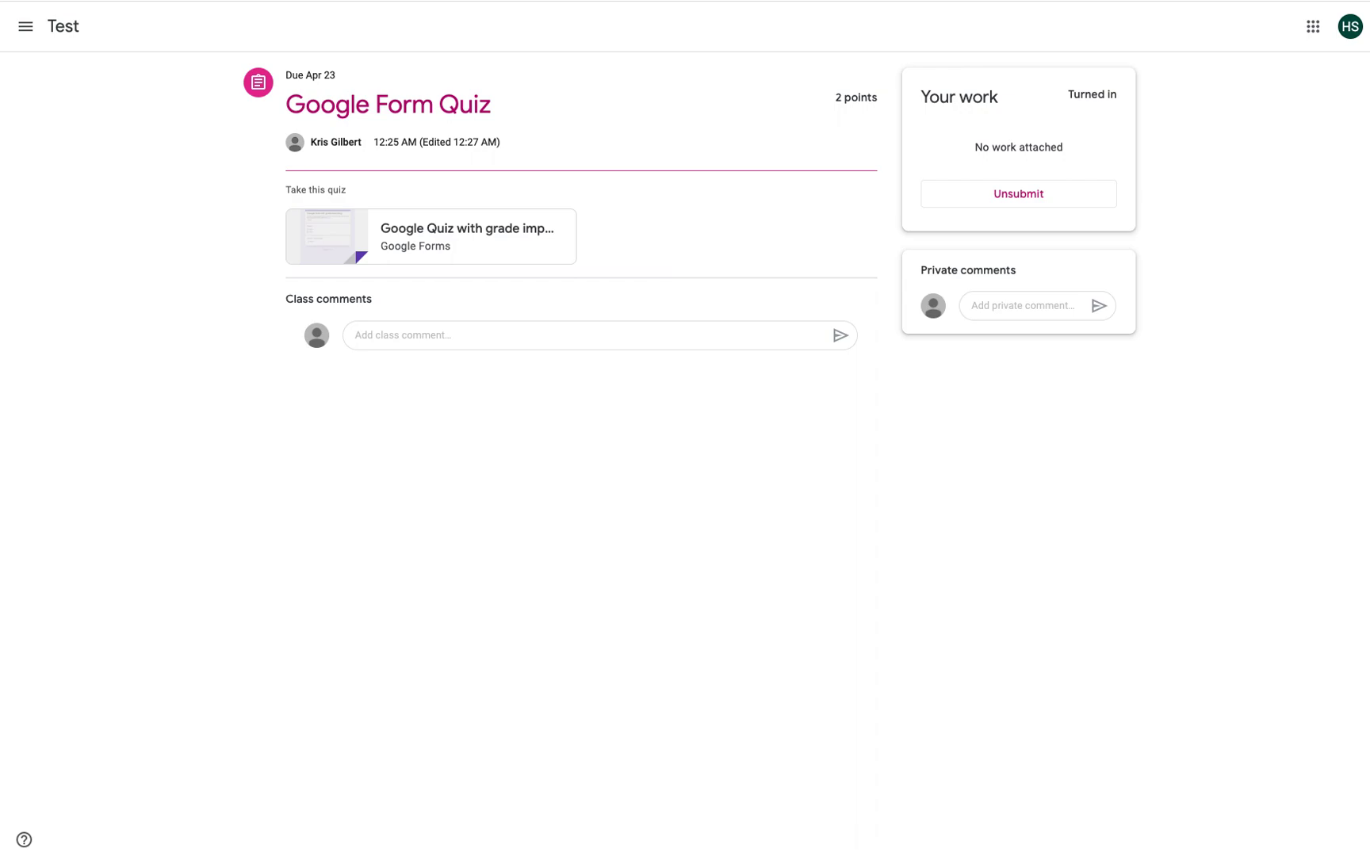
Step: Open the Question of the Day from the Test class's Classwork list
{"action": "left_click", "coordinate": [63, 26]}
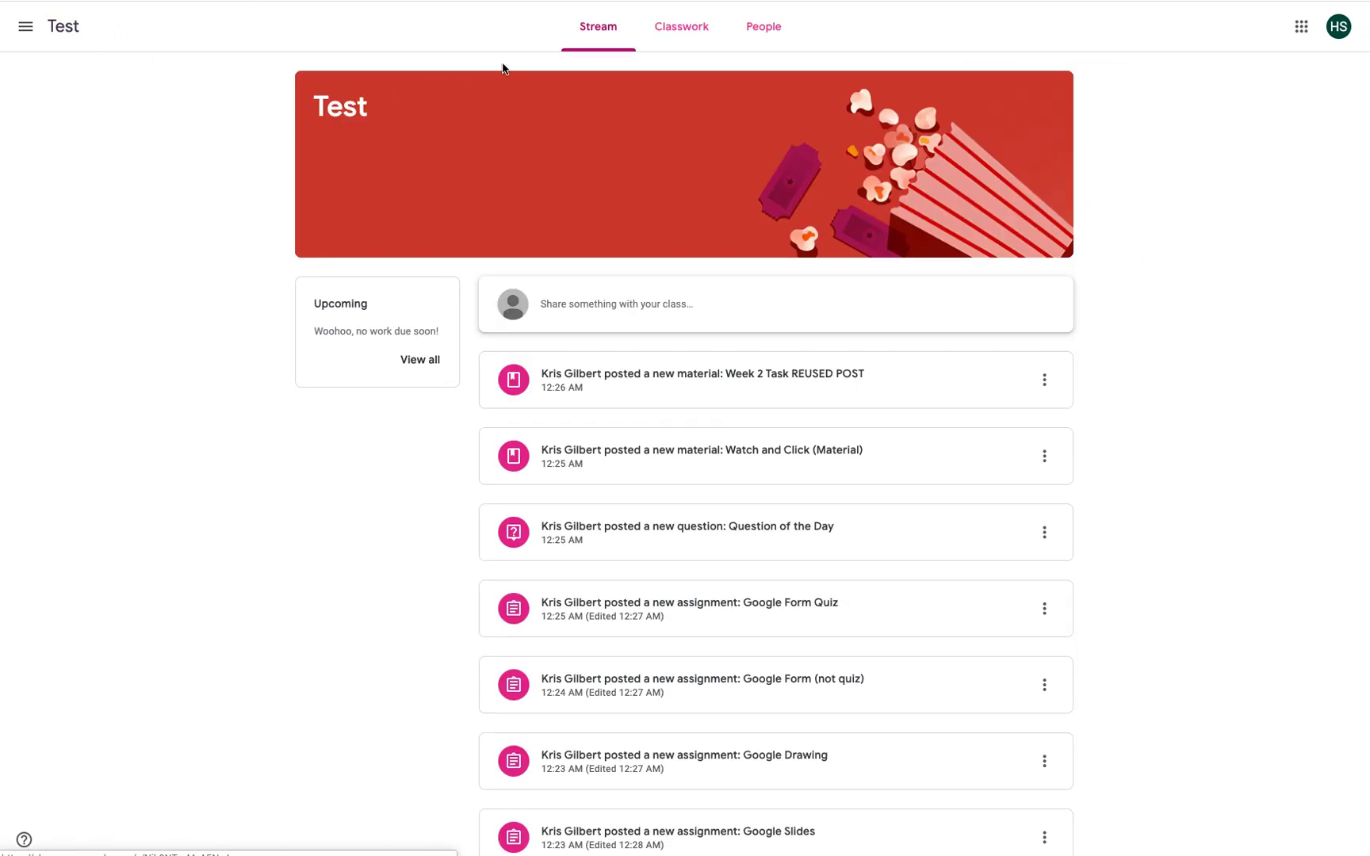
{"action": "left_click", "coordinate": [686, 26]}
{"action": "left_click", "coordinate": [493, 282]}
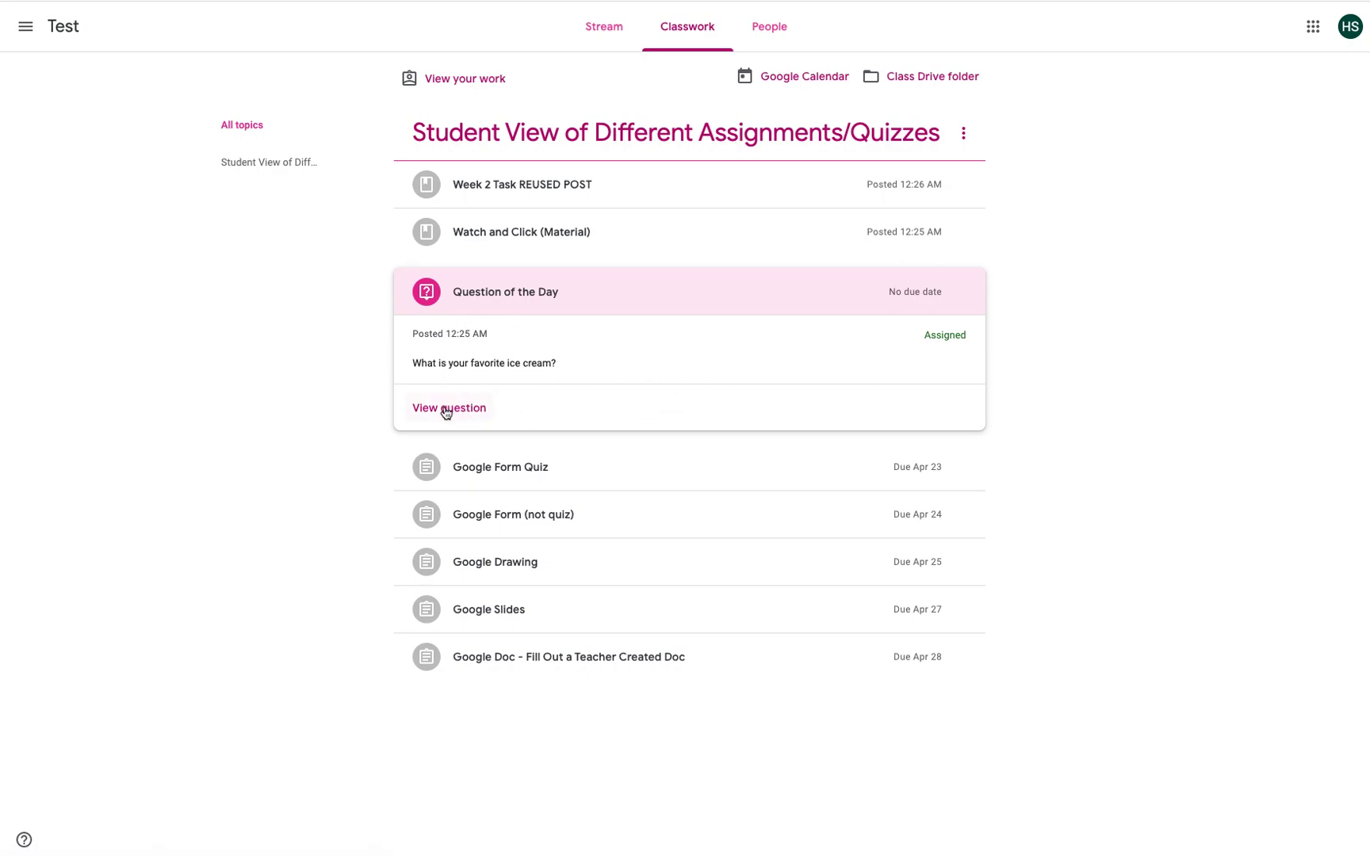
{"action": "left_click", "coordinate": [445, 410]}
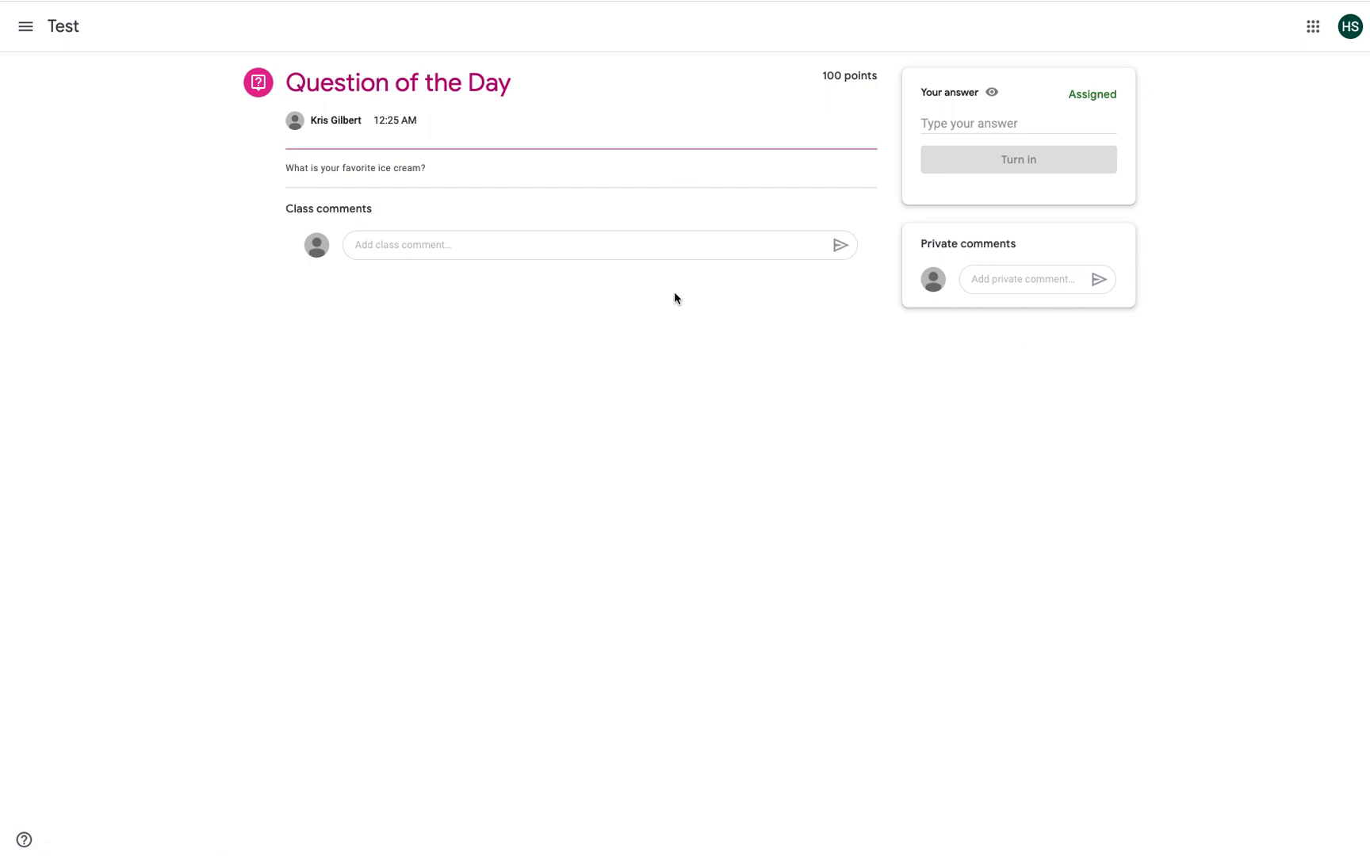
{"action": "left_click", "coordinate": [447, 248]}
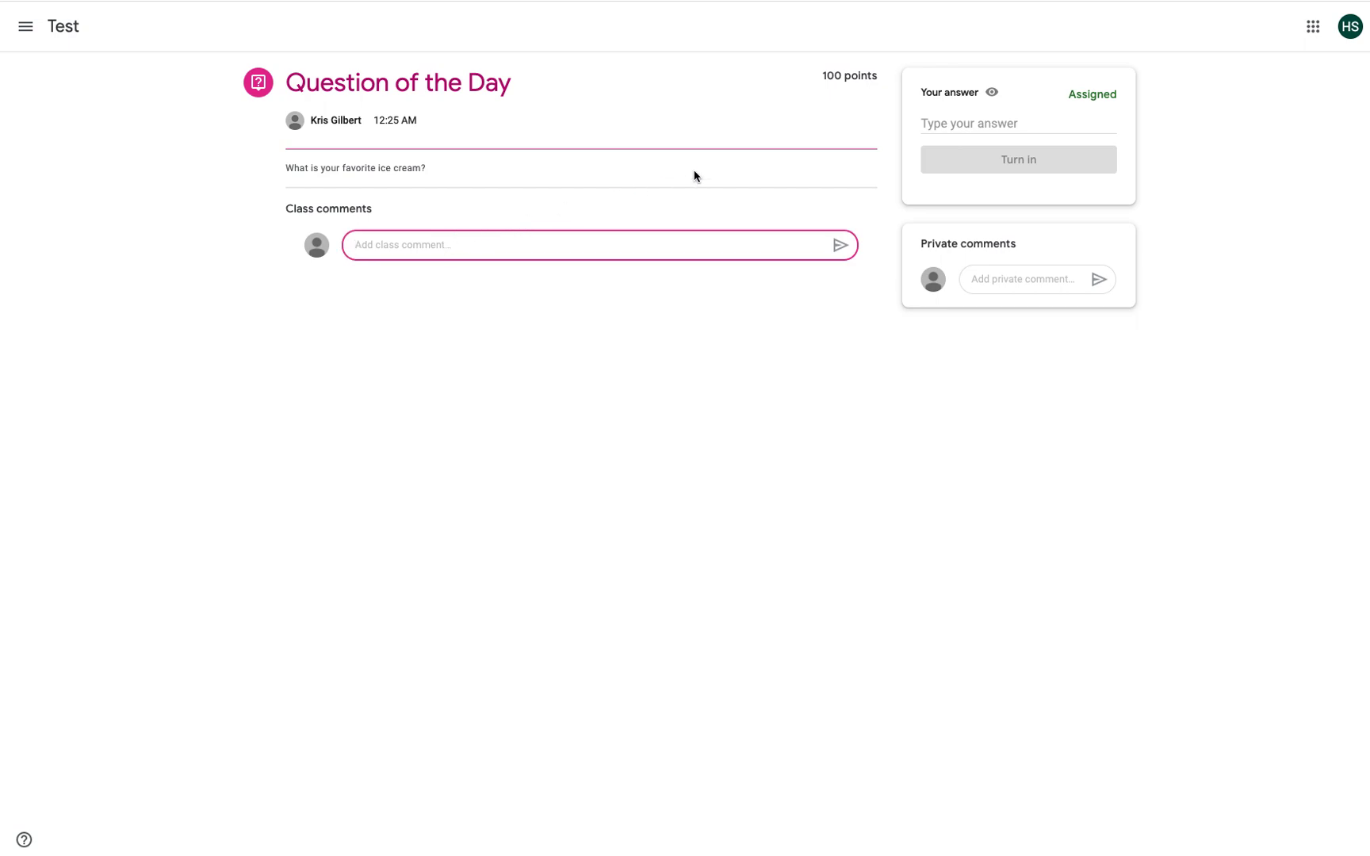
Step: Answer 'Black Raspberry', turn it in, and check the classmate answers
{"action": "left_click", "coordinate": [984, 127]}
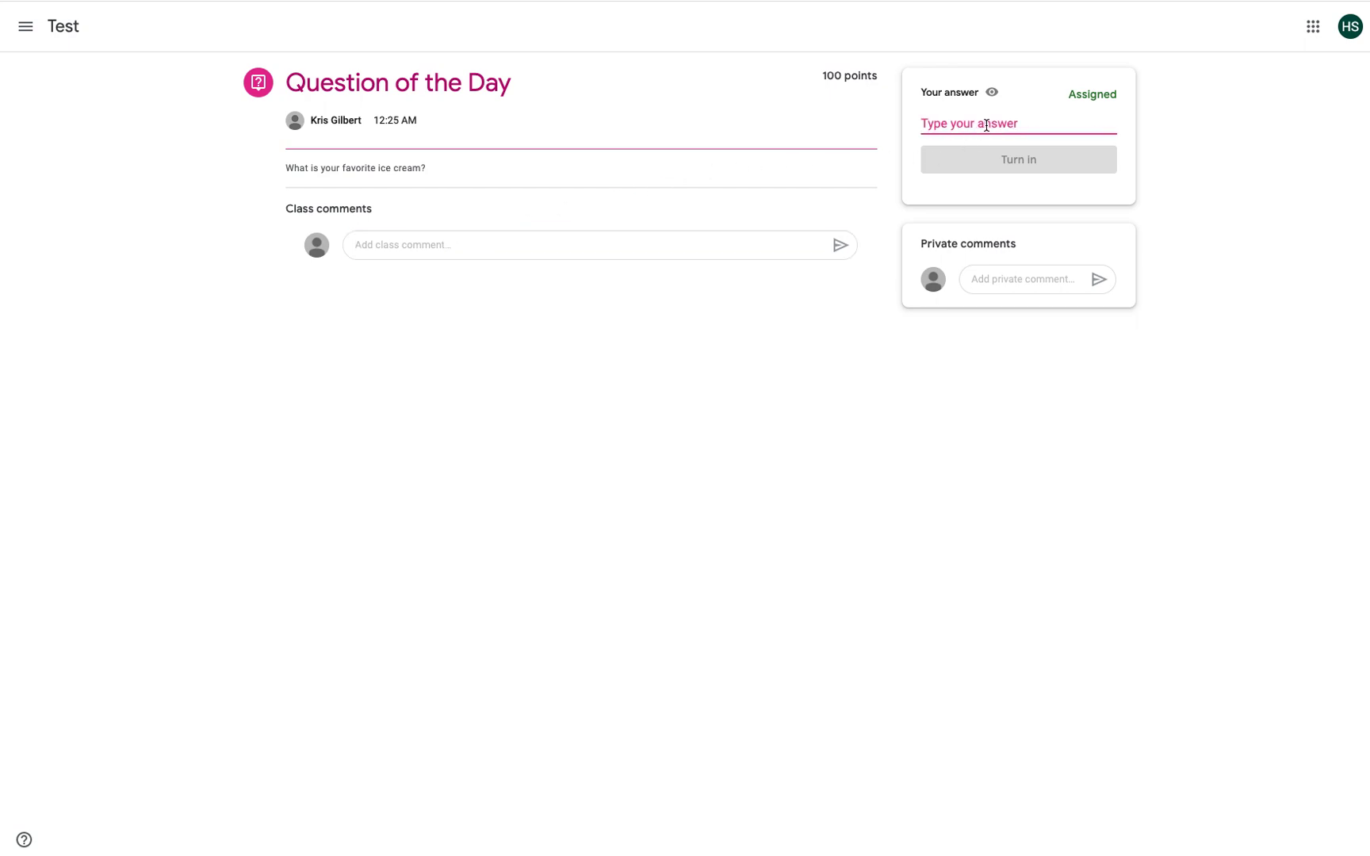
{"action": "type", "text": "Black Ra"}
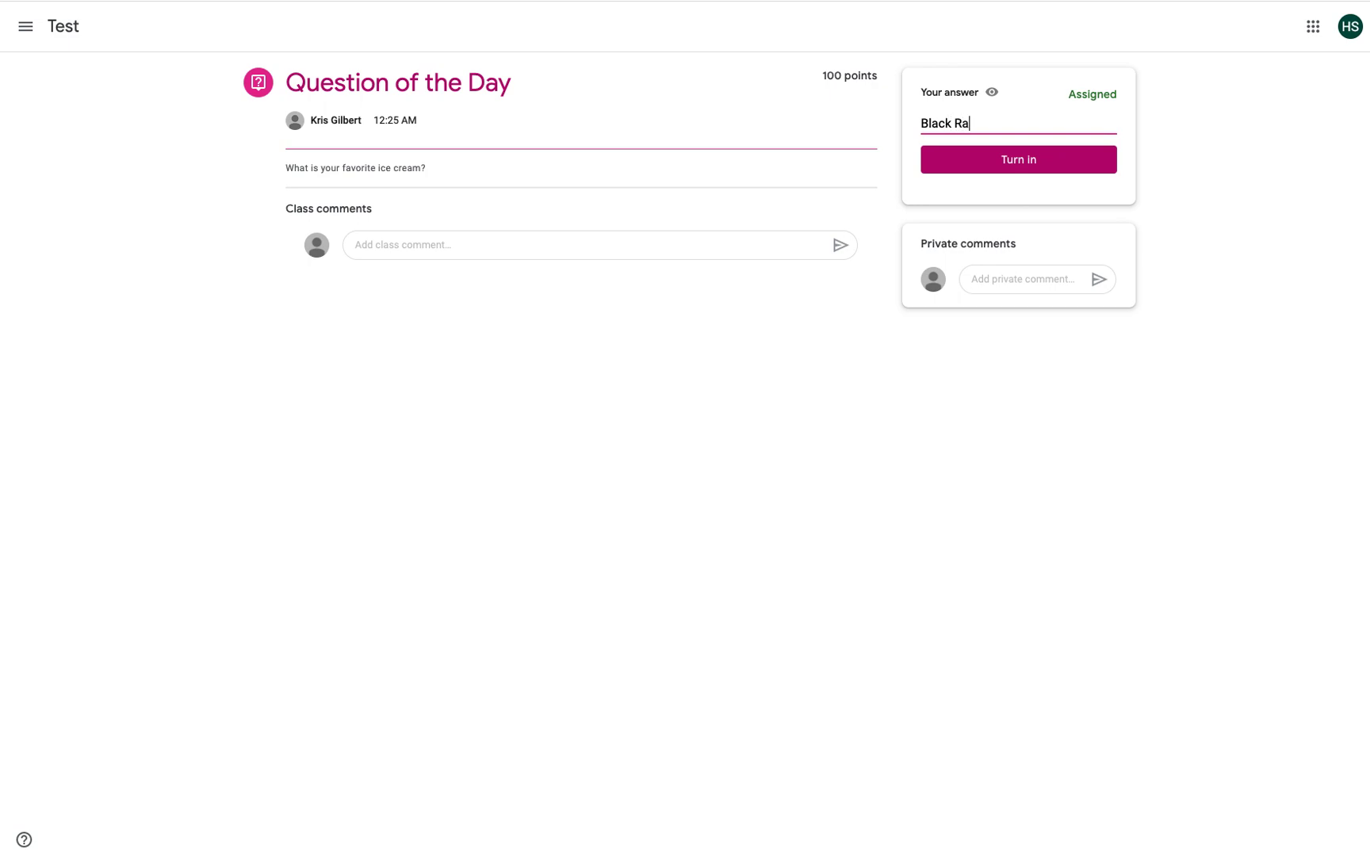
{"action": "type", "text": "spberry"}
{"action": "left_click", "coordinate": [987, 158]}
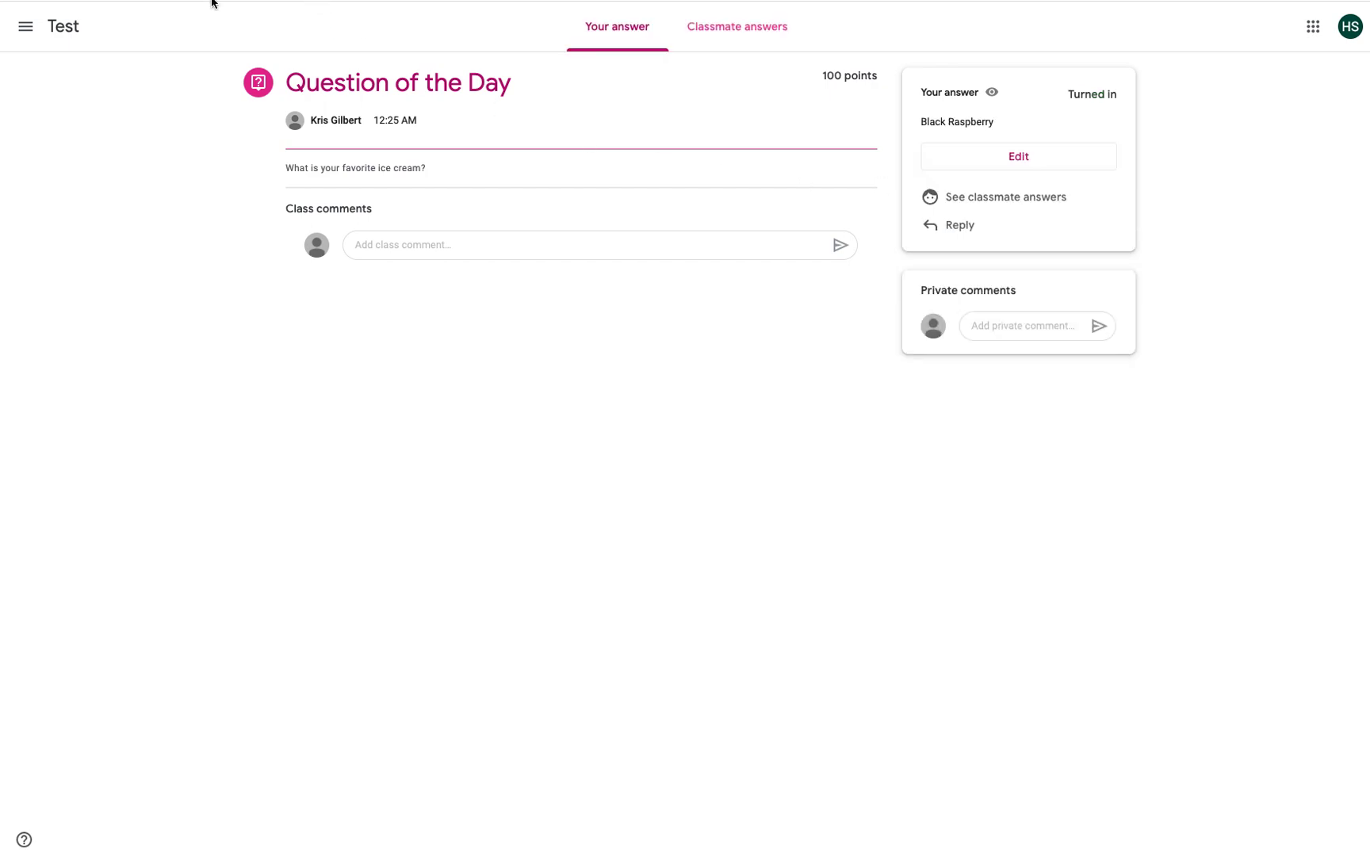
{"action": "left_click", "coordinate": [696, 39]}
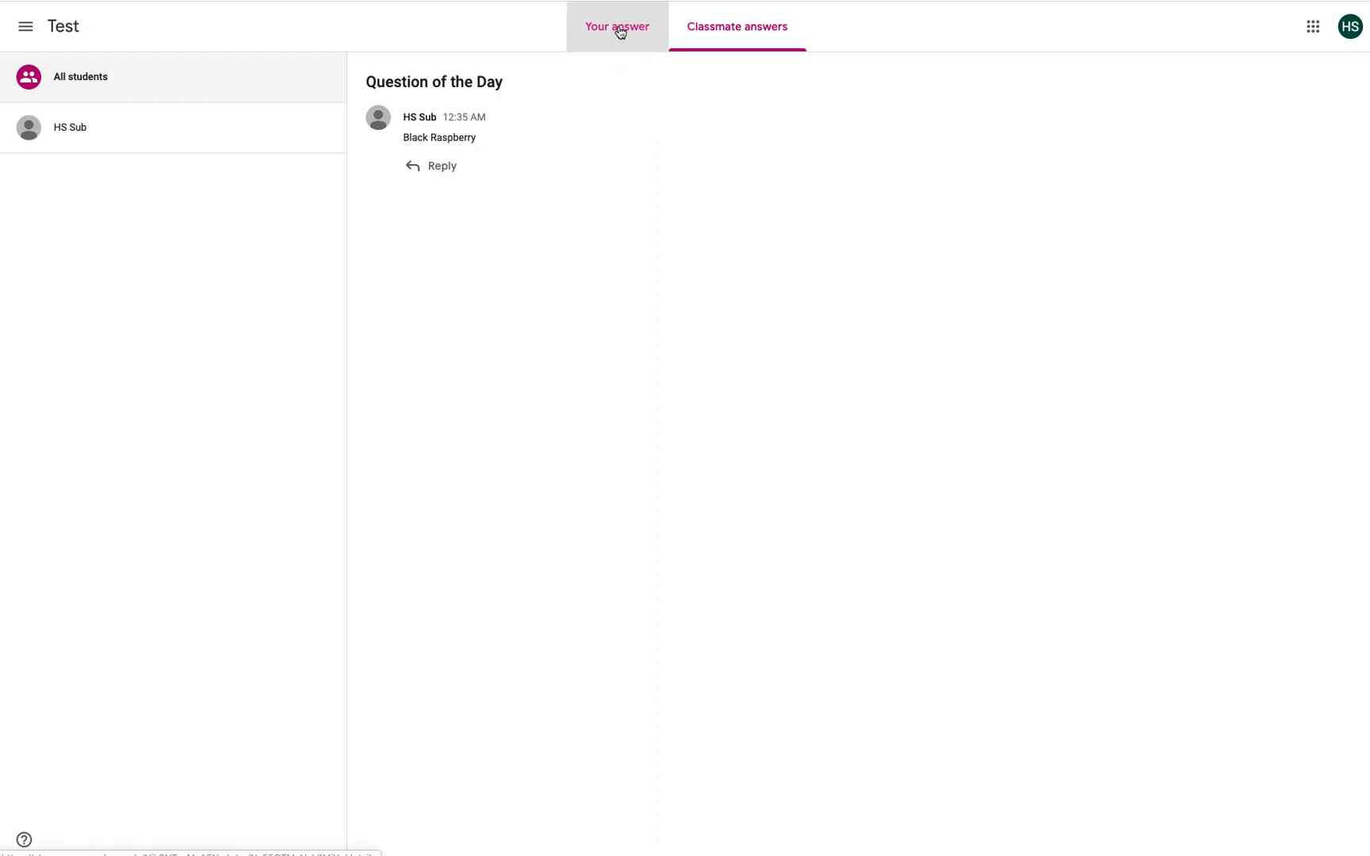
{"action": "left_click", "coordinate": [620, 31]}
Step: In Test's Classwork, expand Watch and Click (Material) and view its walkthrough and Soundtrap links
{"action": "left_click", "coordinate": [59, 29]}
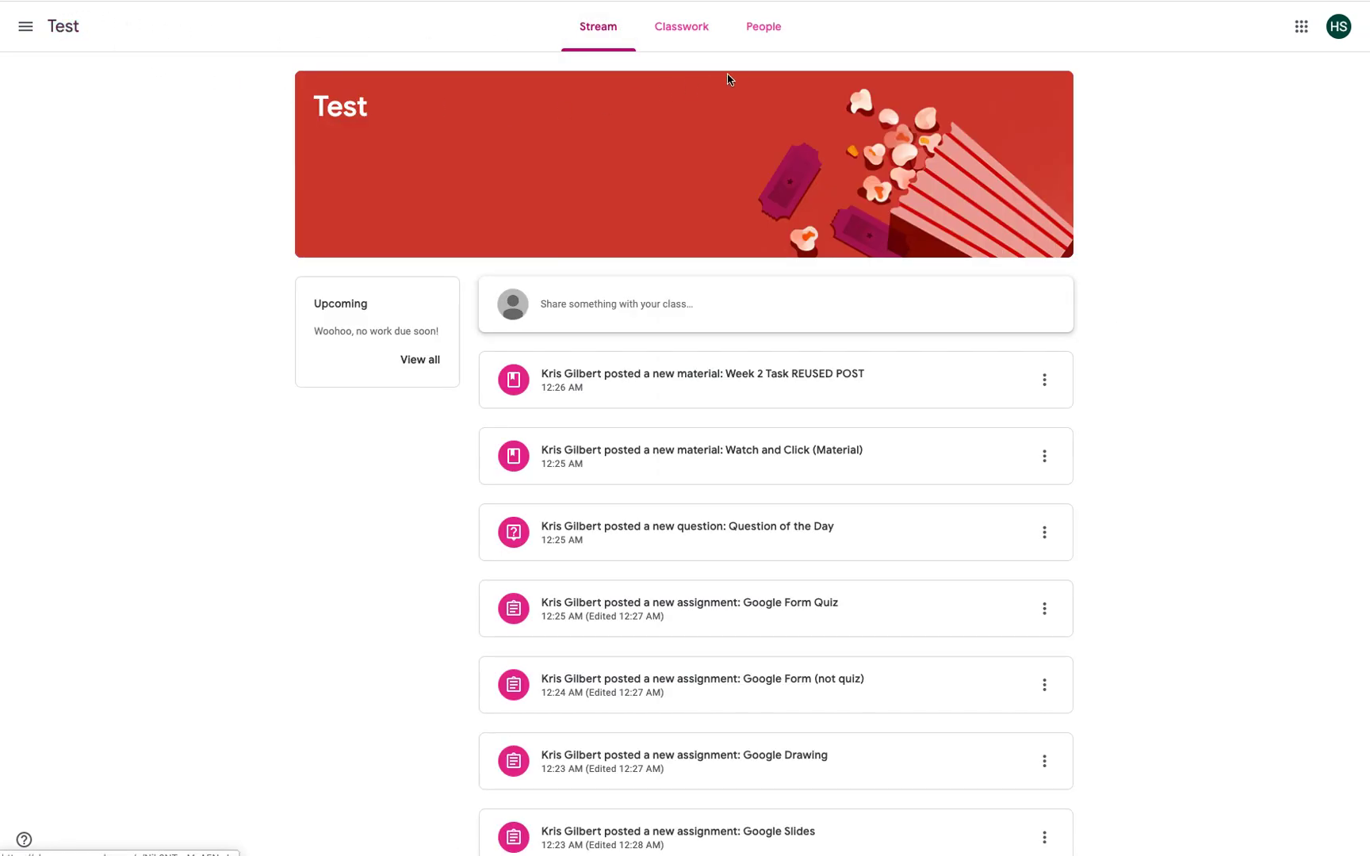
{"action": "left_click", "coordinate": [701, 36]}
{"action": "left_click", "coordinate": [499, 247]}
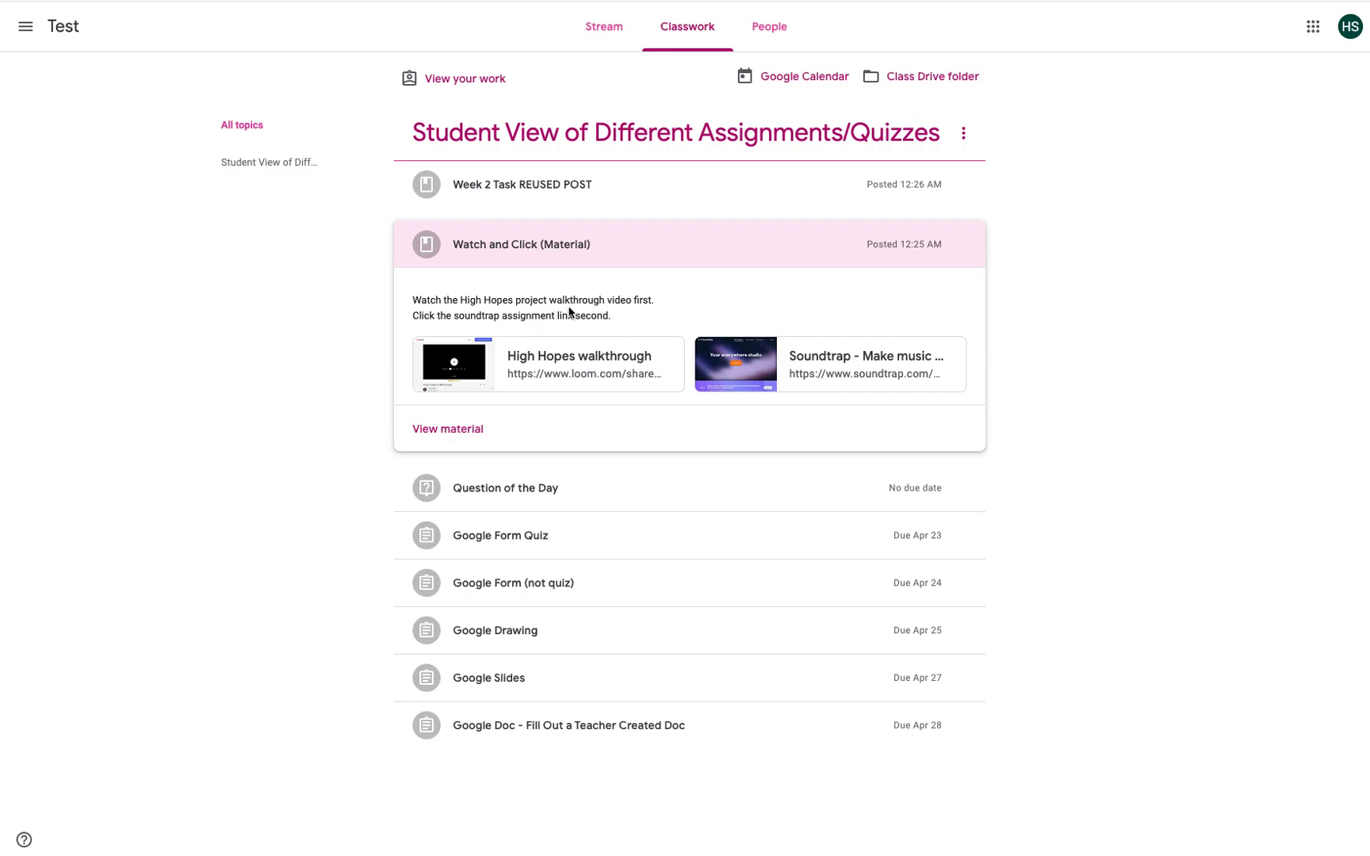
{"action": "left_click", "coordinate": [485, 430]}
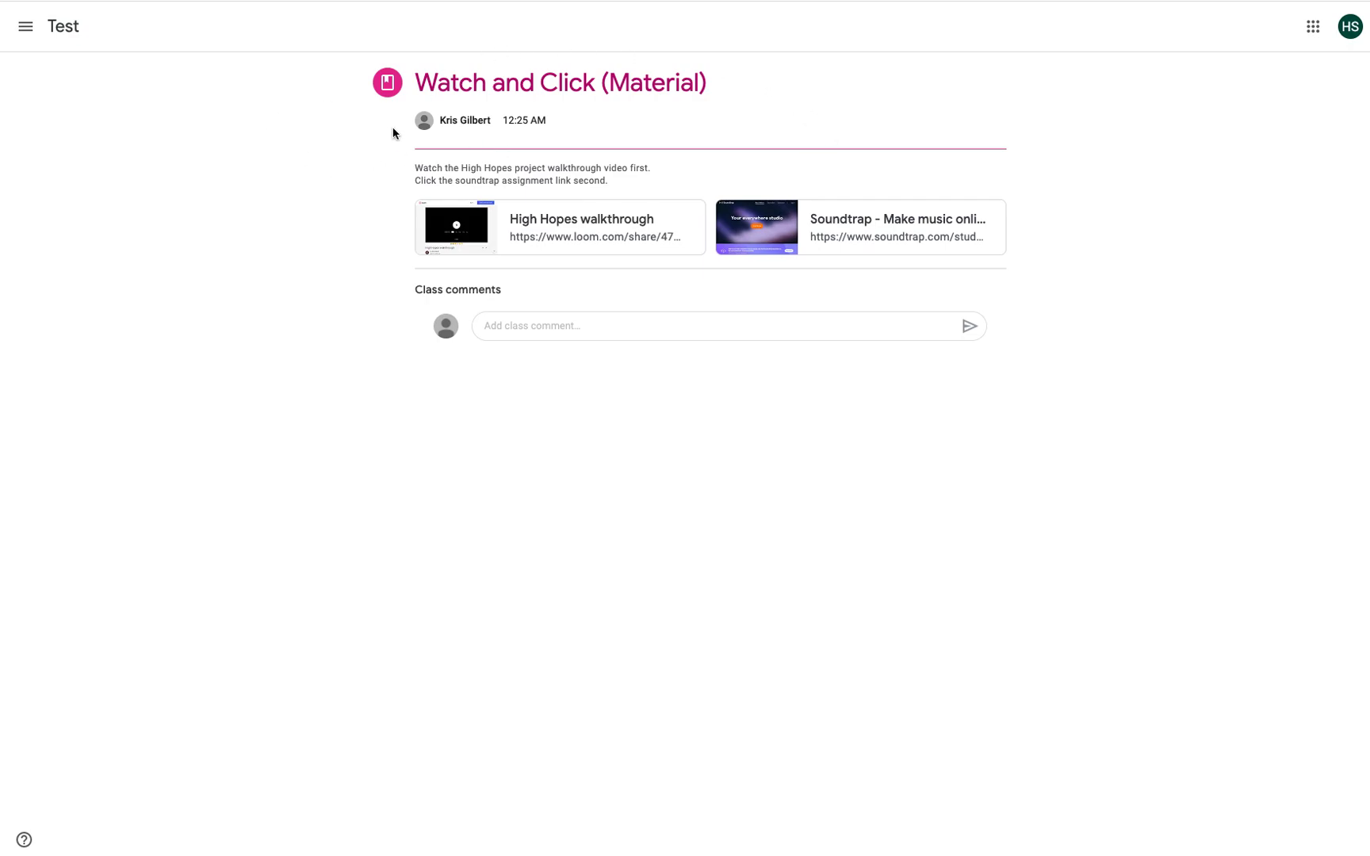
{"action": "left_click", "coordinate": [62, 29]}
Step: Collapse Watch and Click, then open the Week 2 Task REUSED POST material and its Week Two Tasks slides
{"action": "left_click", "coordinate": [658, 29]}
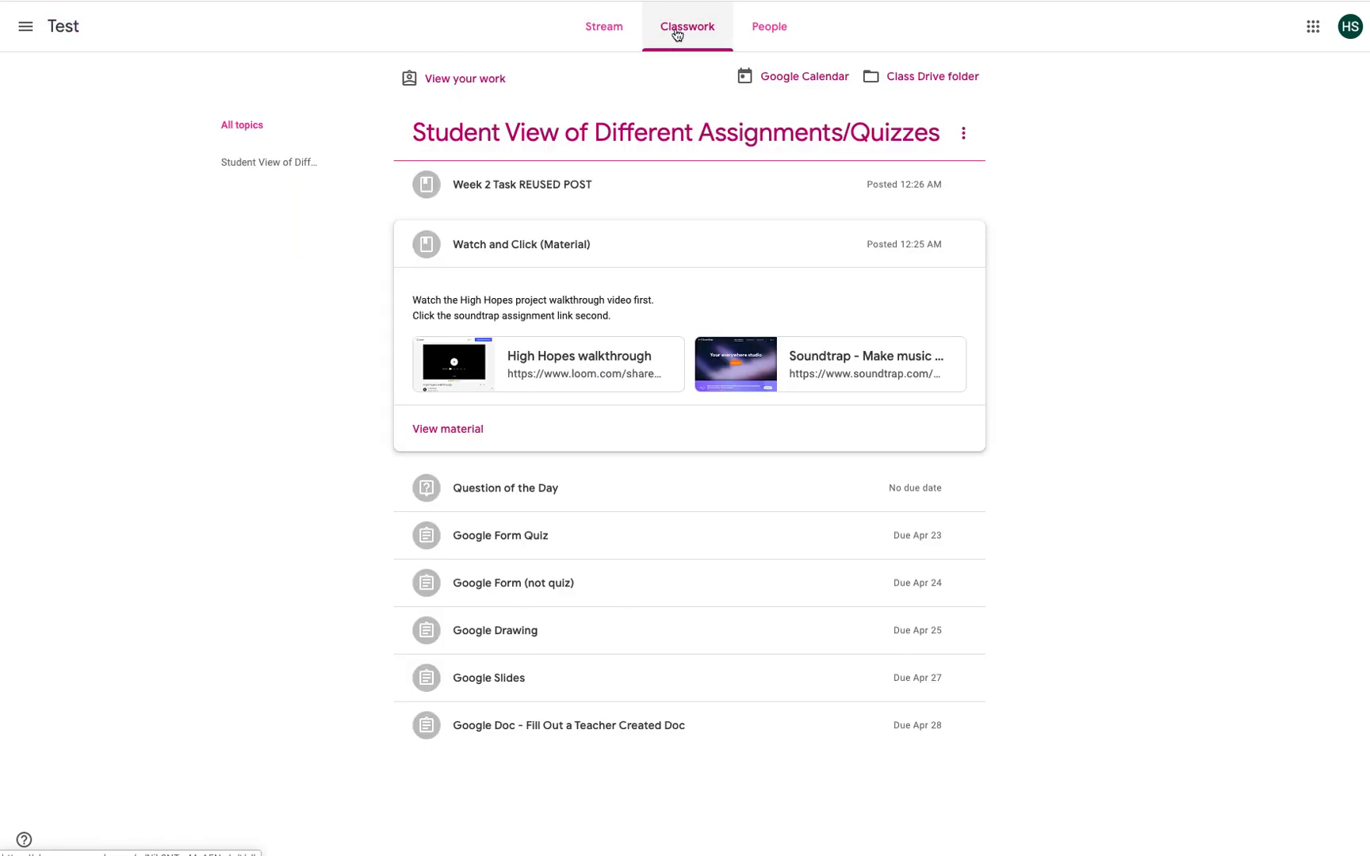
{"action": "left_click", "coordinate": [559, 247]}
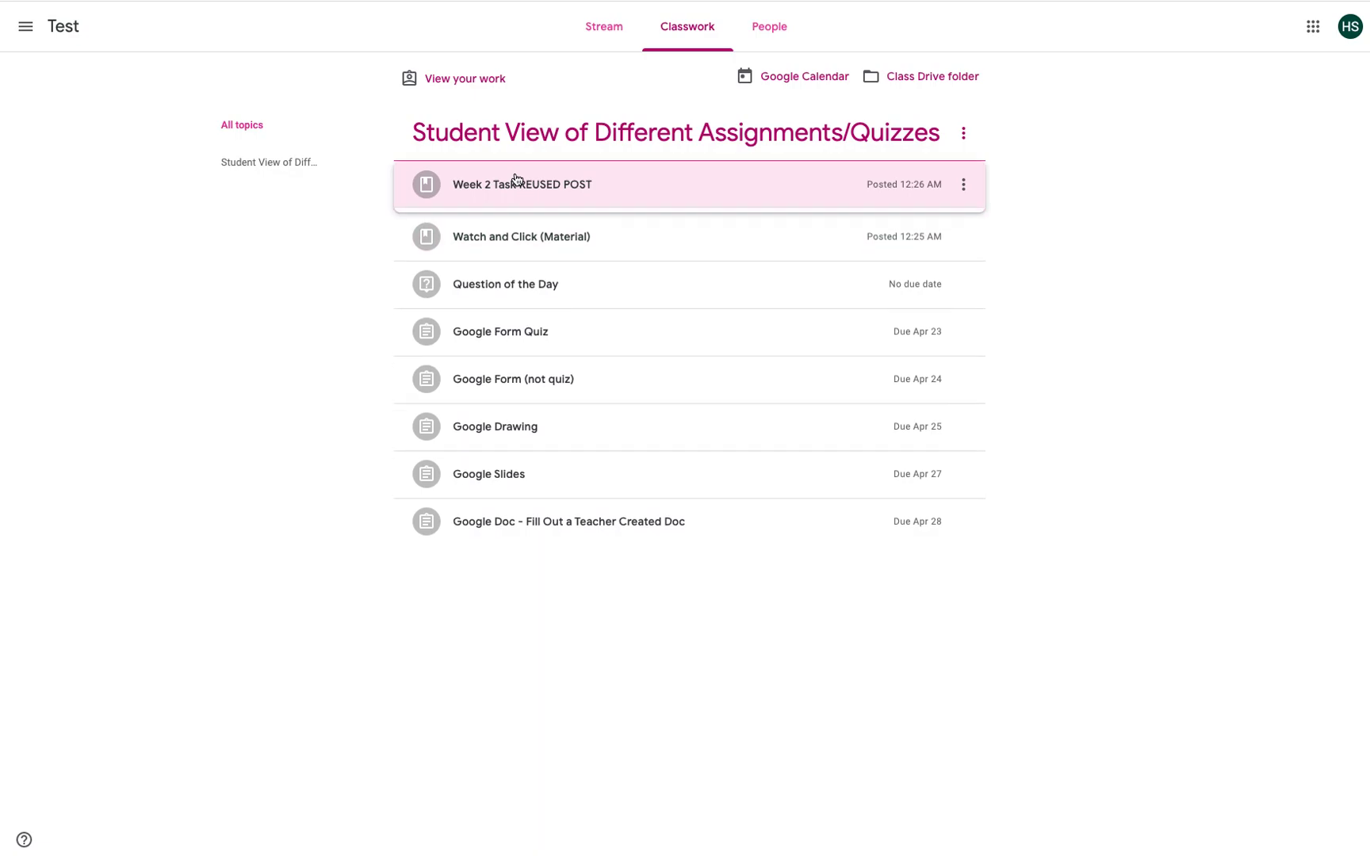
{"action": "left_click", "coordinate": [514, 184]}
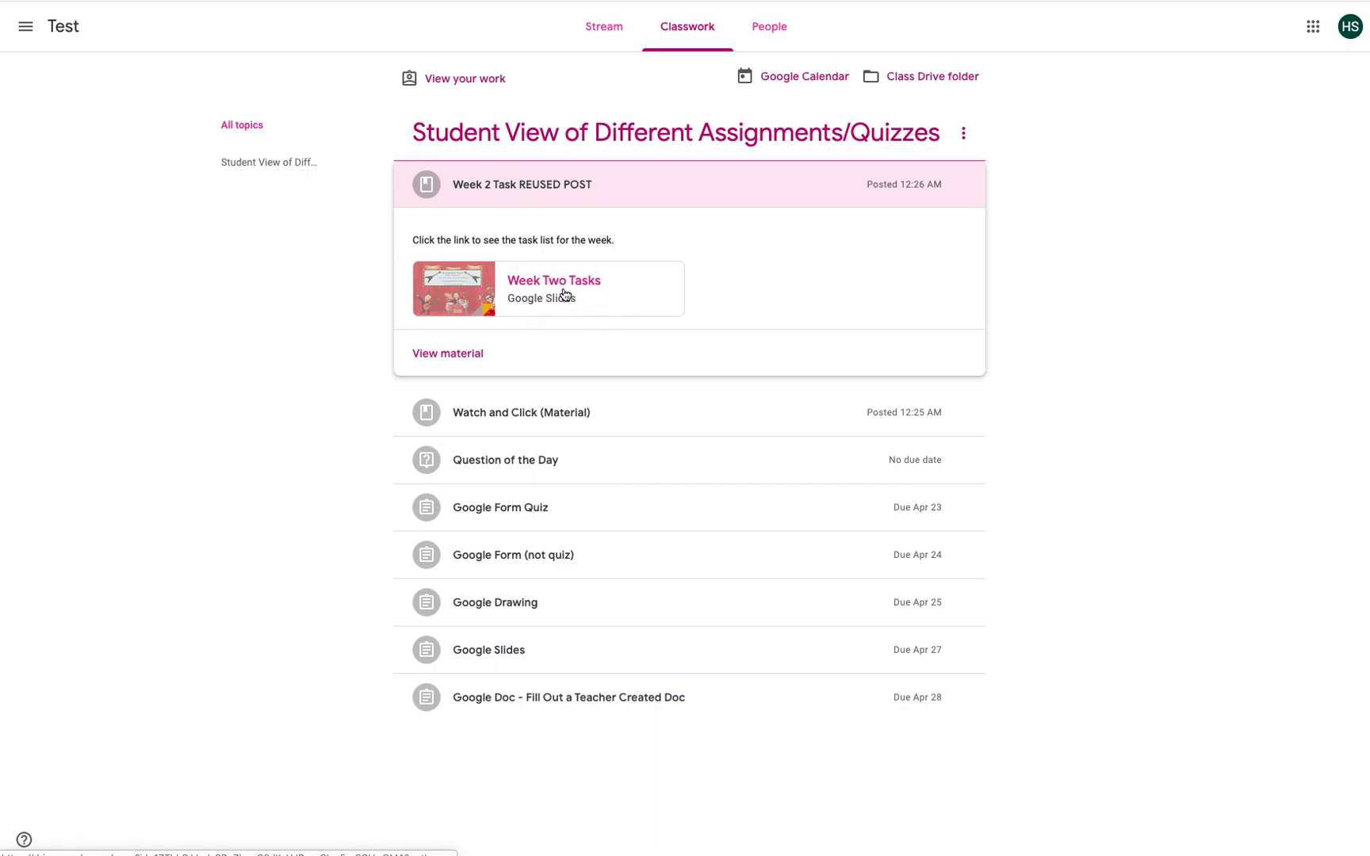
{"action": "left_click", "coordinate": [467, 354]}
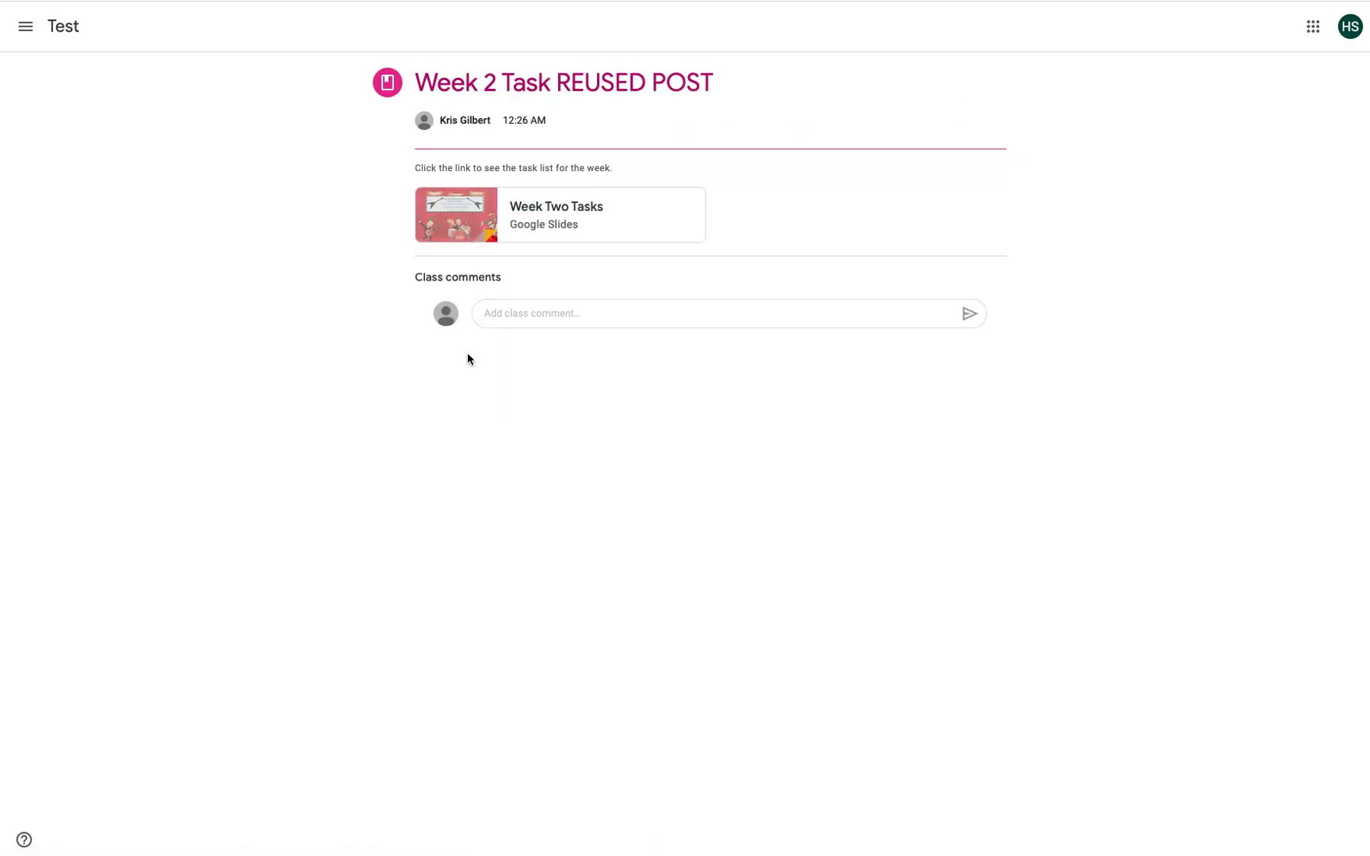
{"action": "left_click", "coordinate": [547, 213]}
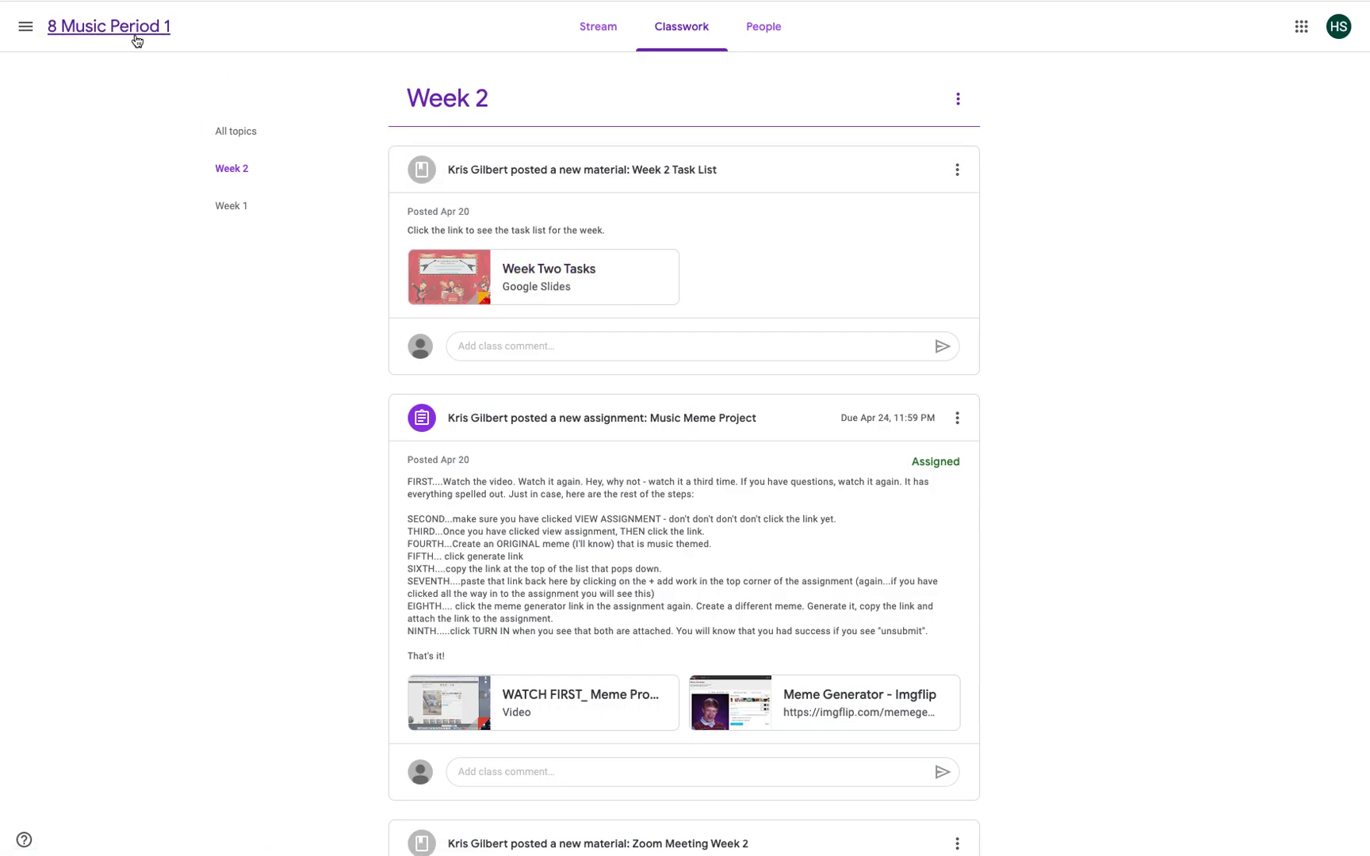
{"action": "left_click", "coordinate": [25, 26]}
Step: In Test's Classwork, review the student's work summary, including the Black Raspberry Question of the Day answer
{"action": "left_click", "coordinate": [53, 218]}
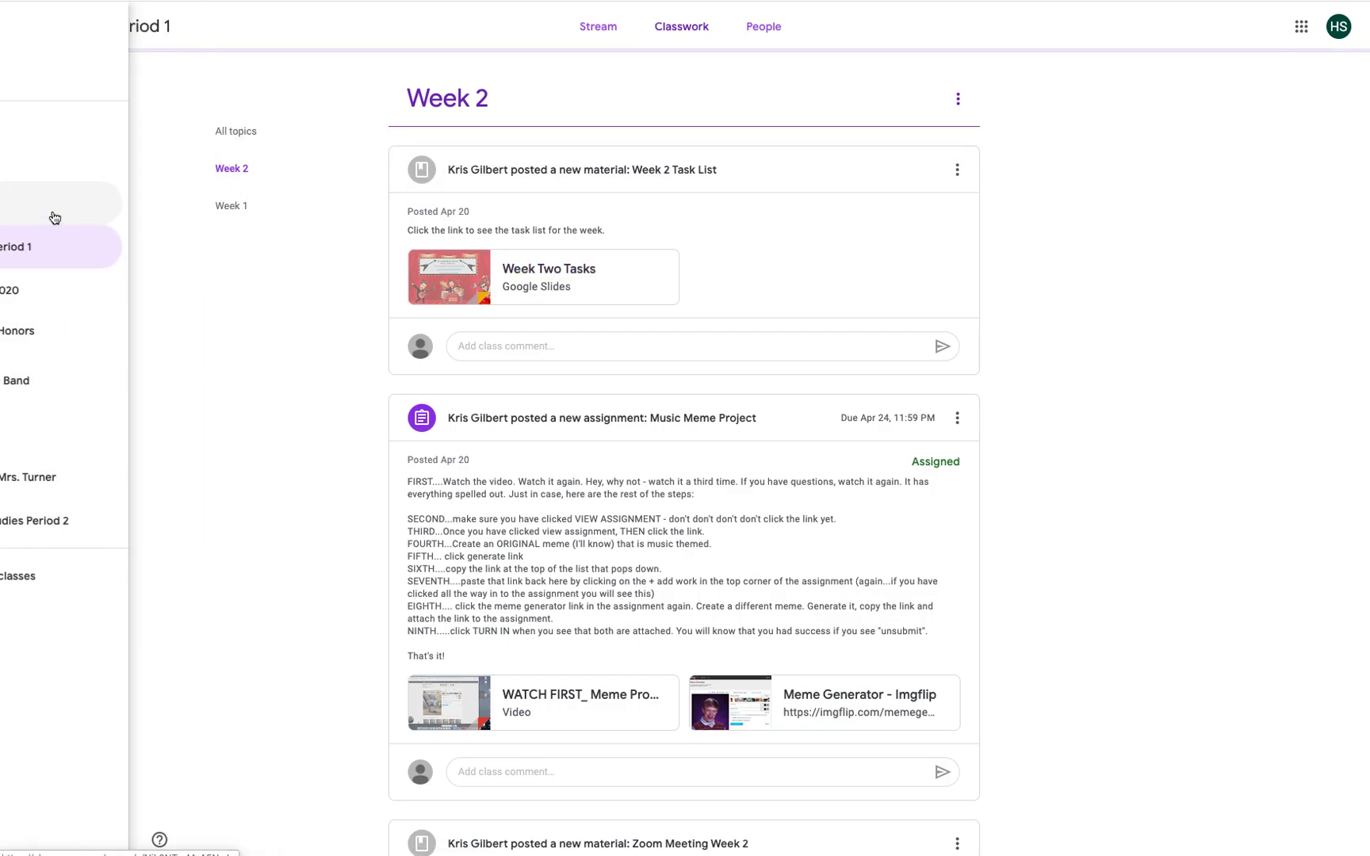
{"action": "left_click", "coordinate": [684, 36]}
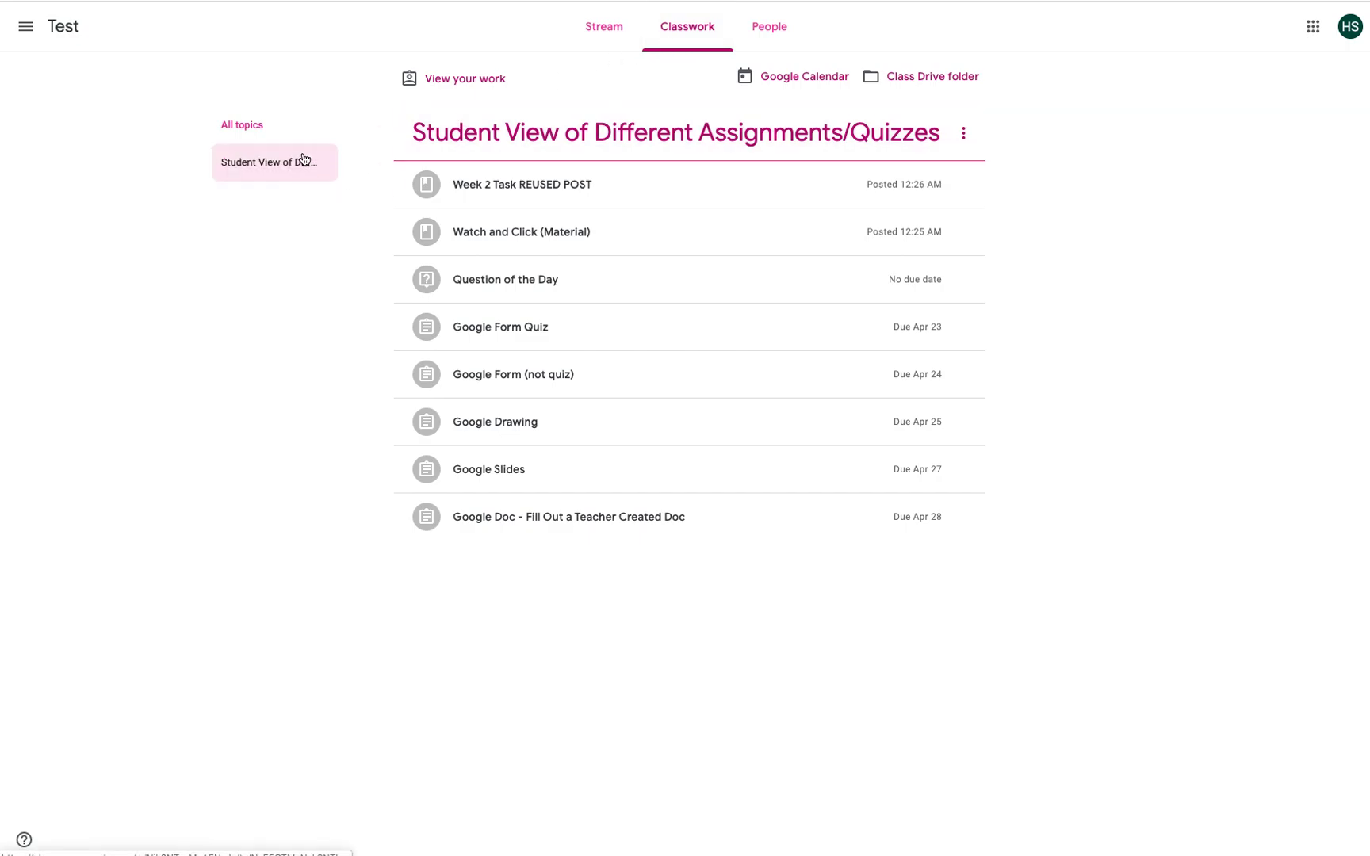
{"action": "left_click", "coordinate": [435, 83]}
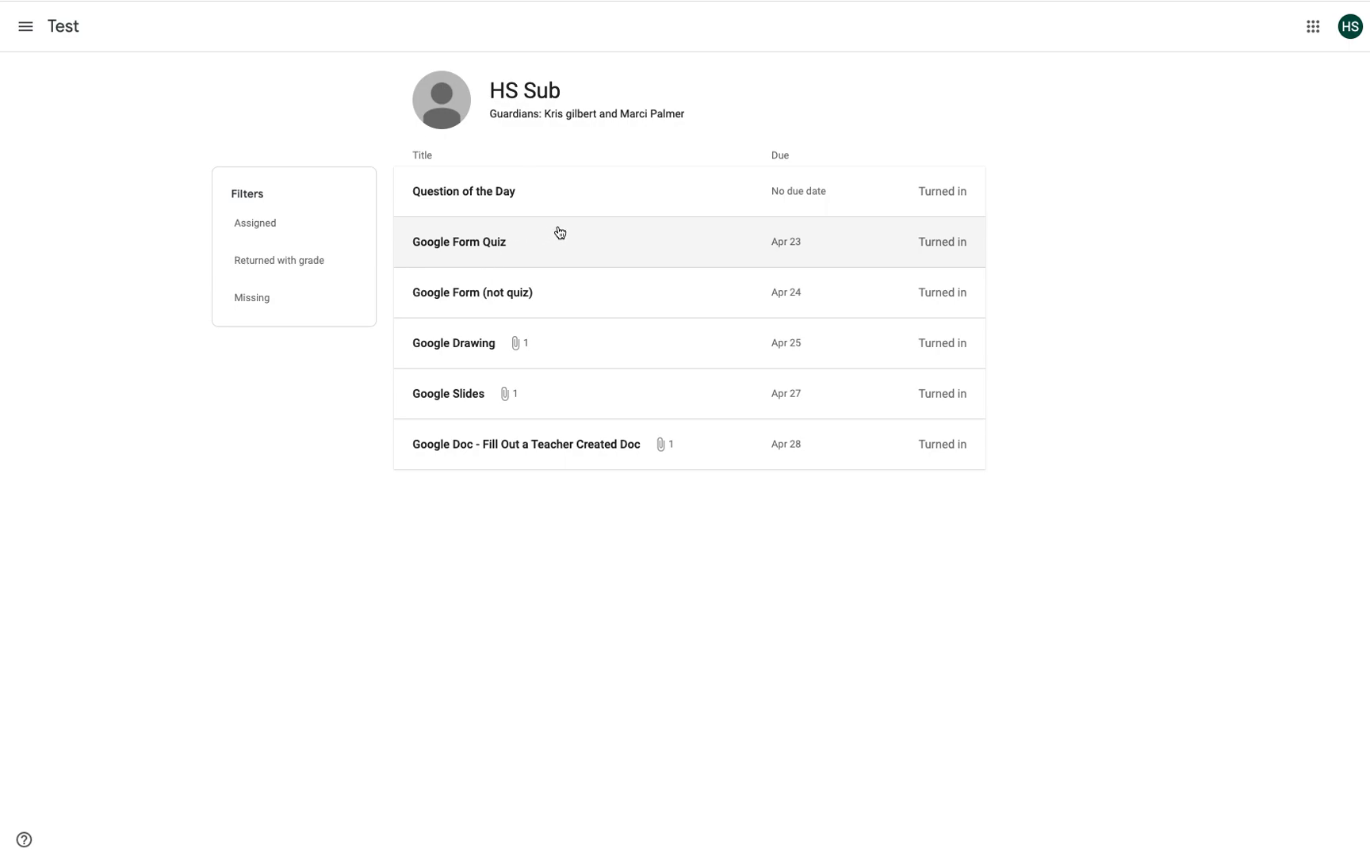
{"action": "left_click", "coordinate": [446, 195]}
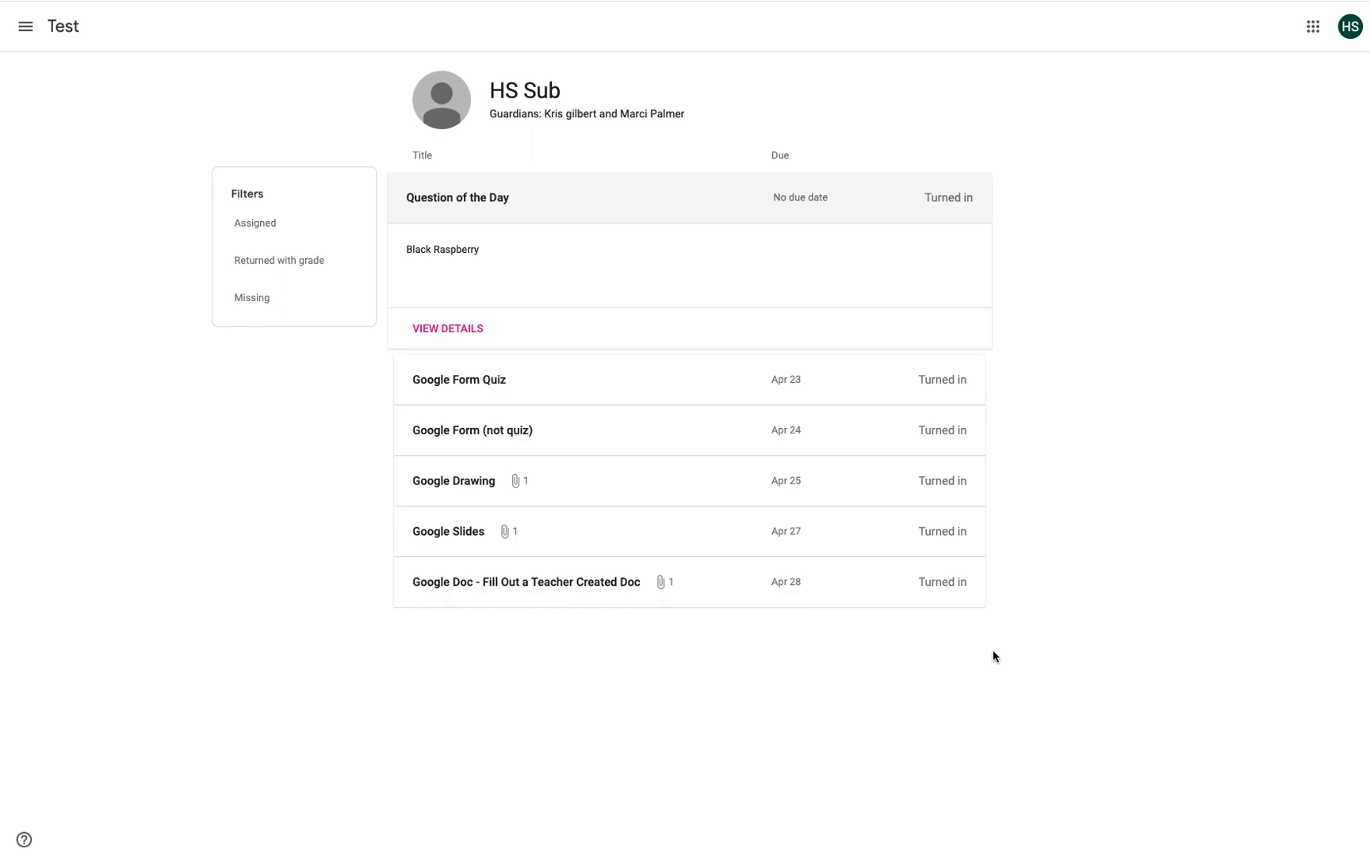
{"action": "left_click", "coordinate": [64, 26]}
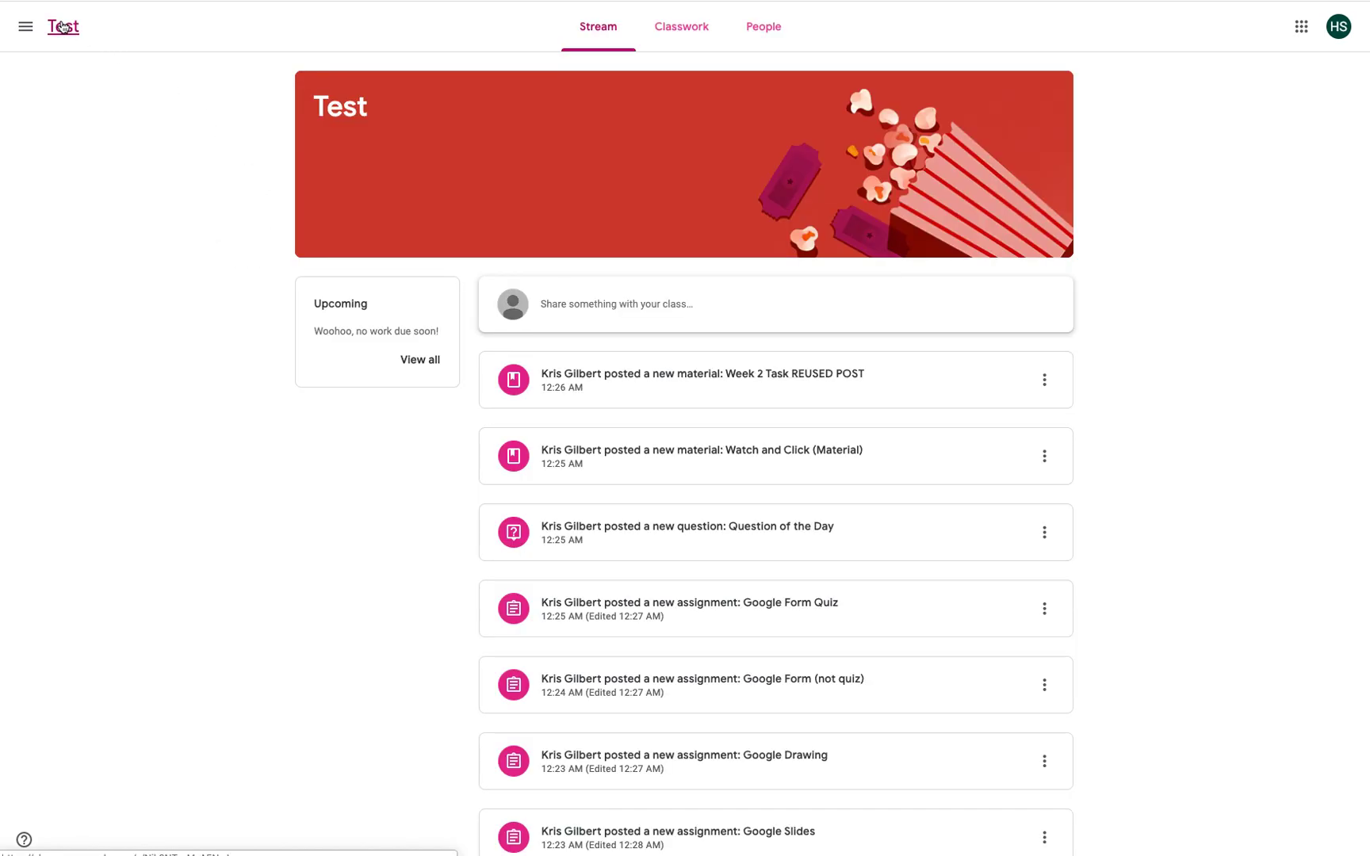
{"action": "left_click", "coordinate": [681, 28]}
Step: Open the Test class calendar in Google Calendar, then close it to return to Classwork
{"action": "left_click", "coordinate": [751, 79]}
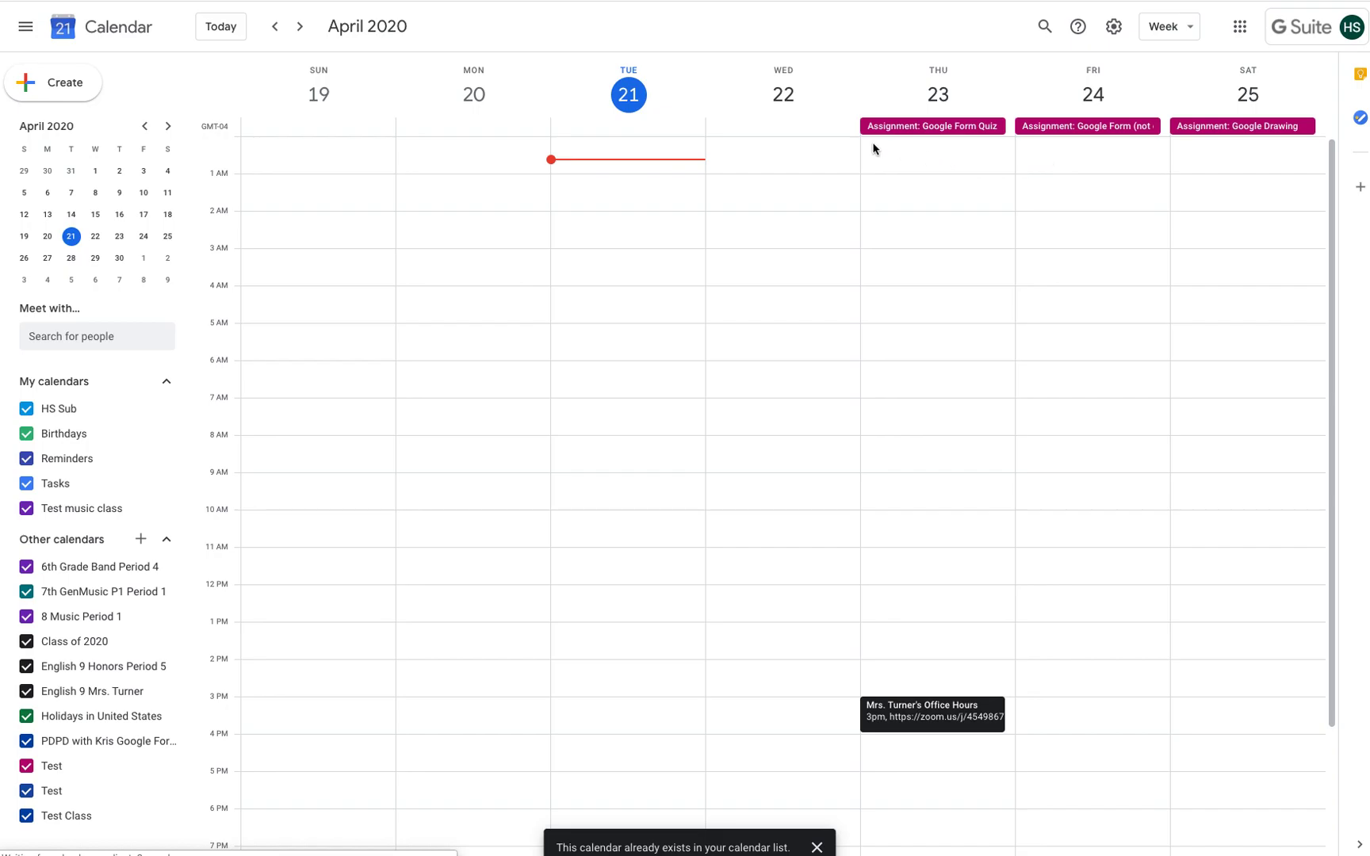
{"action": "key", "text": "ctrl+w"}
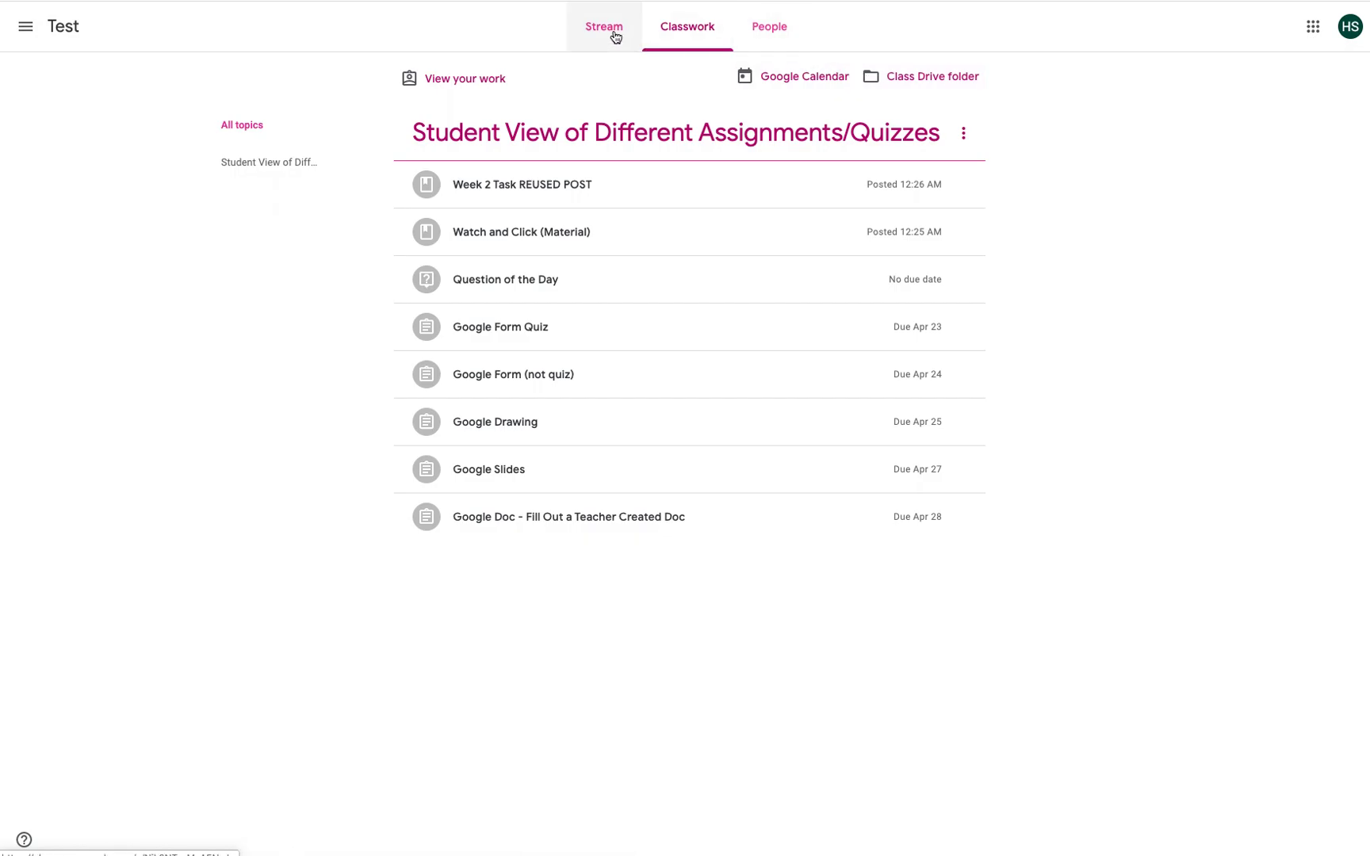
Step: Filter Classwork to the Student View of Different Assignments/Quizzes topic and scroll its Turned in posts
{"action": "left_click", "coordinate": [260, 170]}
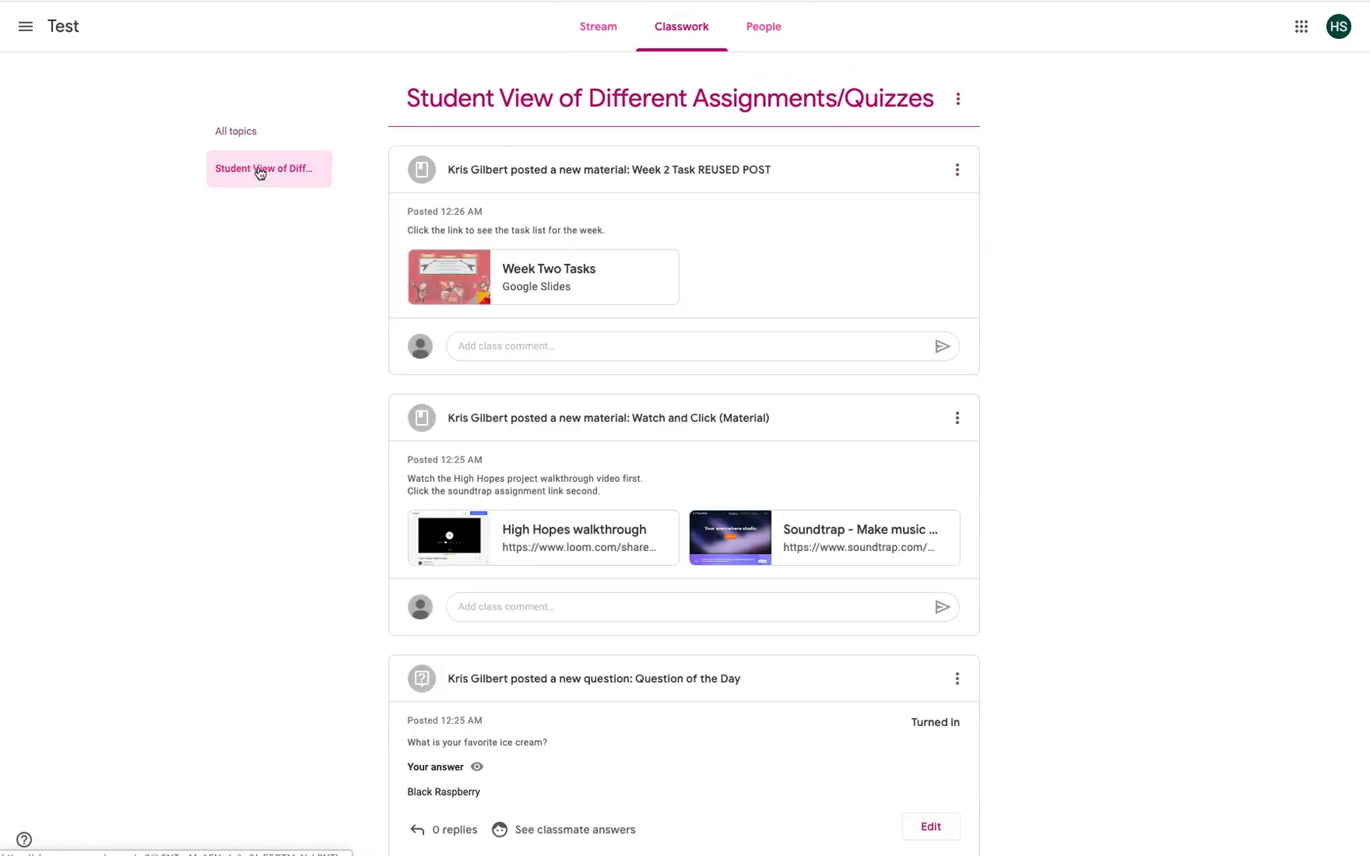
{"action": "scroll", "coordinate": [307, 259], "scroll_direction": "down", "scroll_amount": 15}
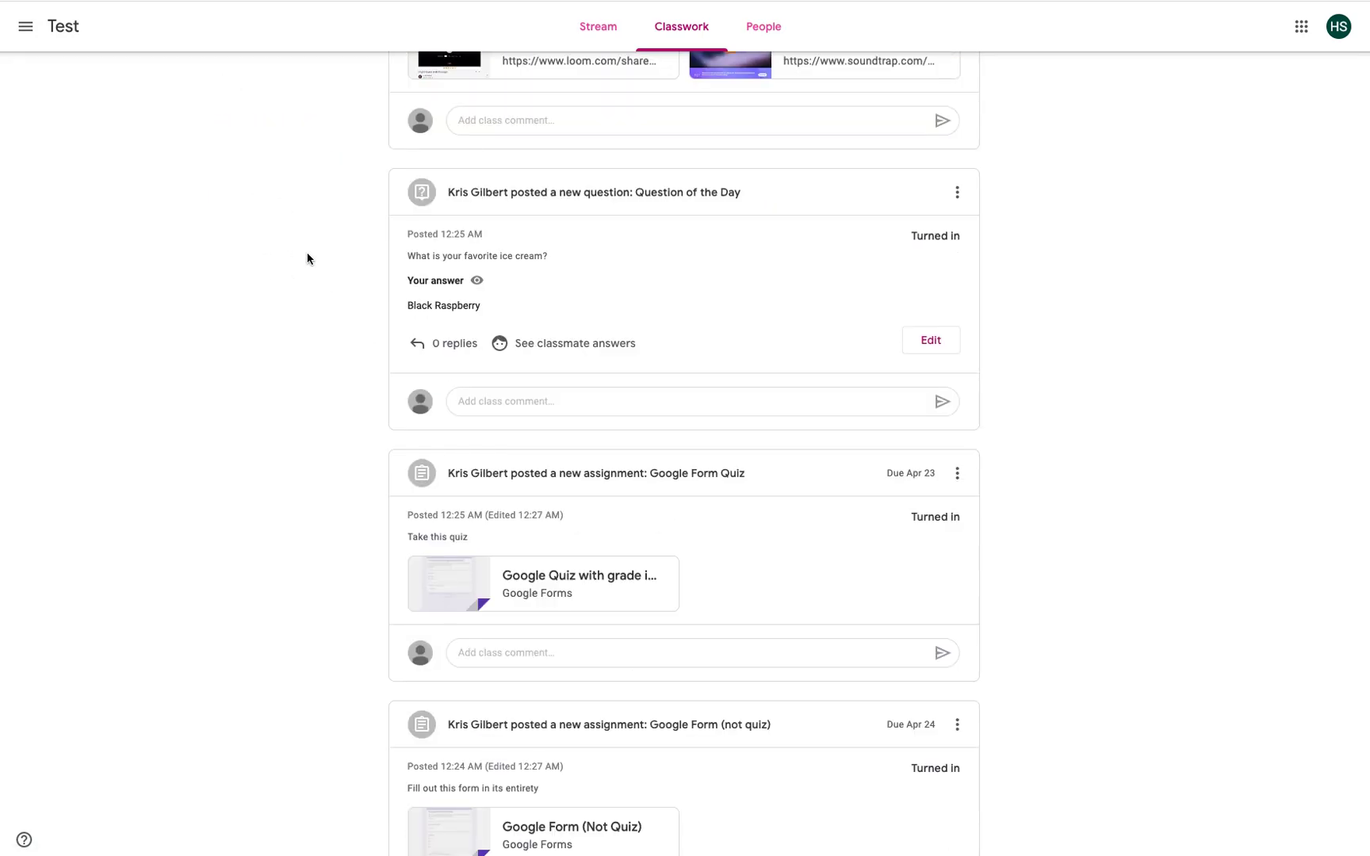
{"action": "scroll", "coordinate": [308, 259], "scroll_direction": "up", "scroll_amount": 15}
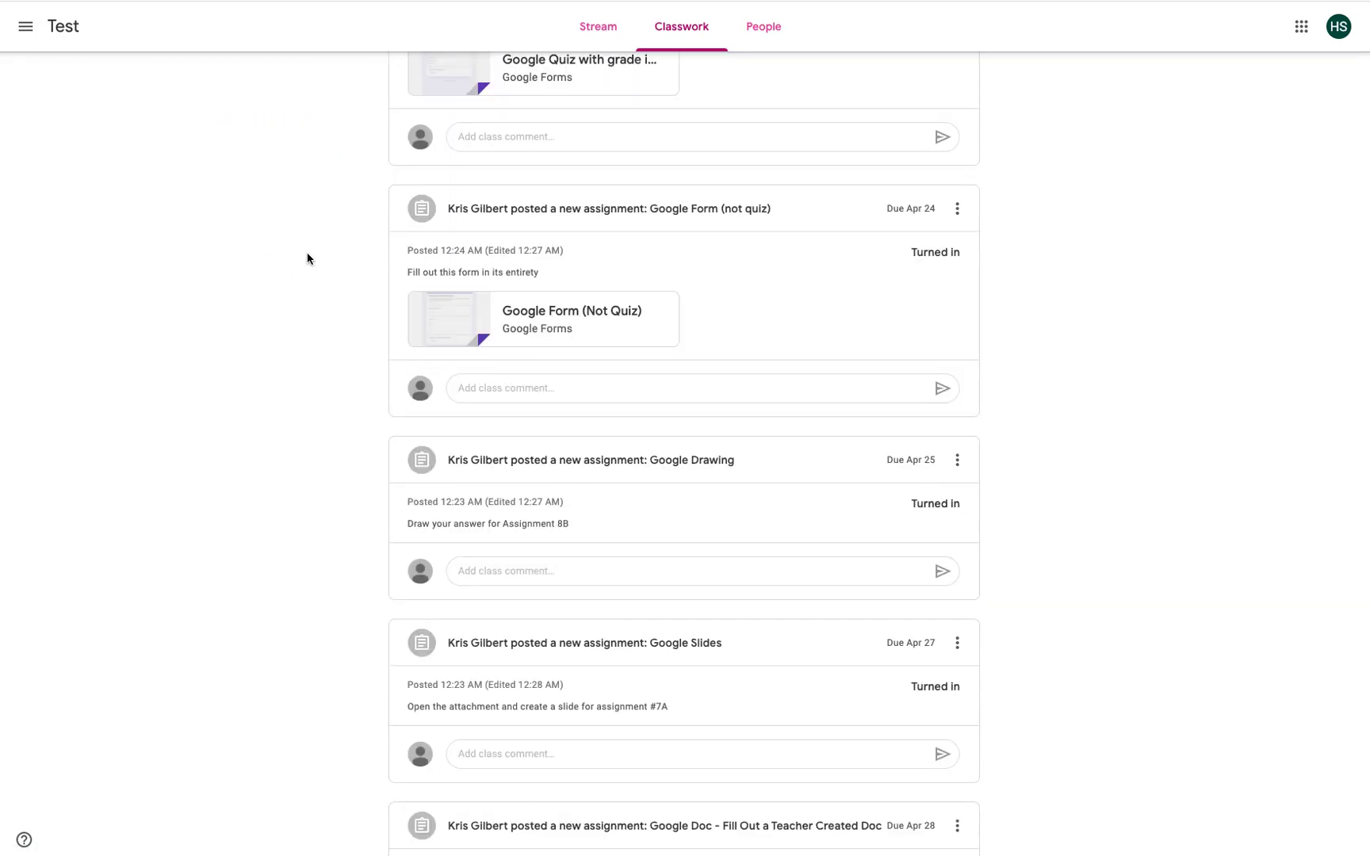
{"action": "scroll", "coordinate": [309, 259], "scroll_direction": "down", "scroll_amount": 8}
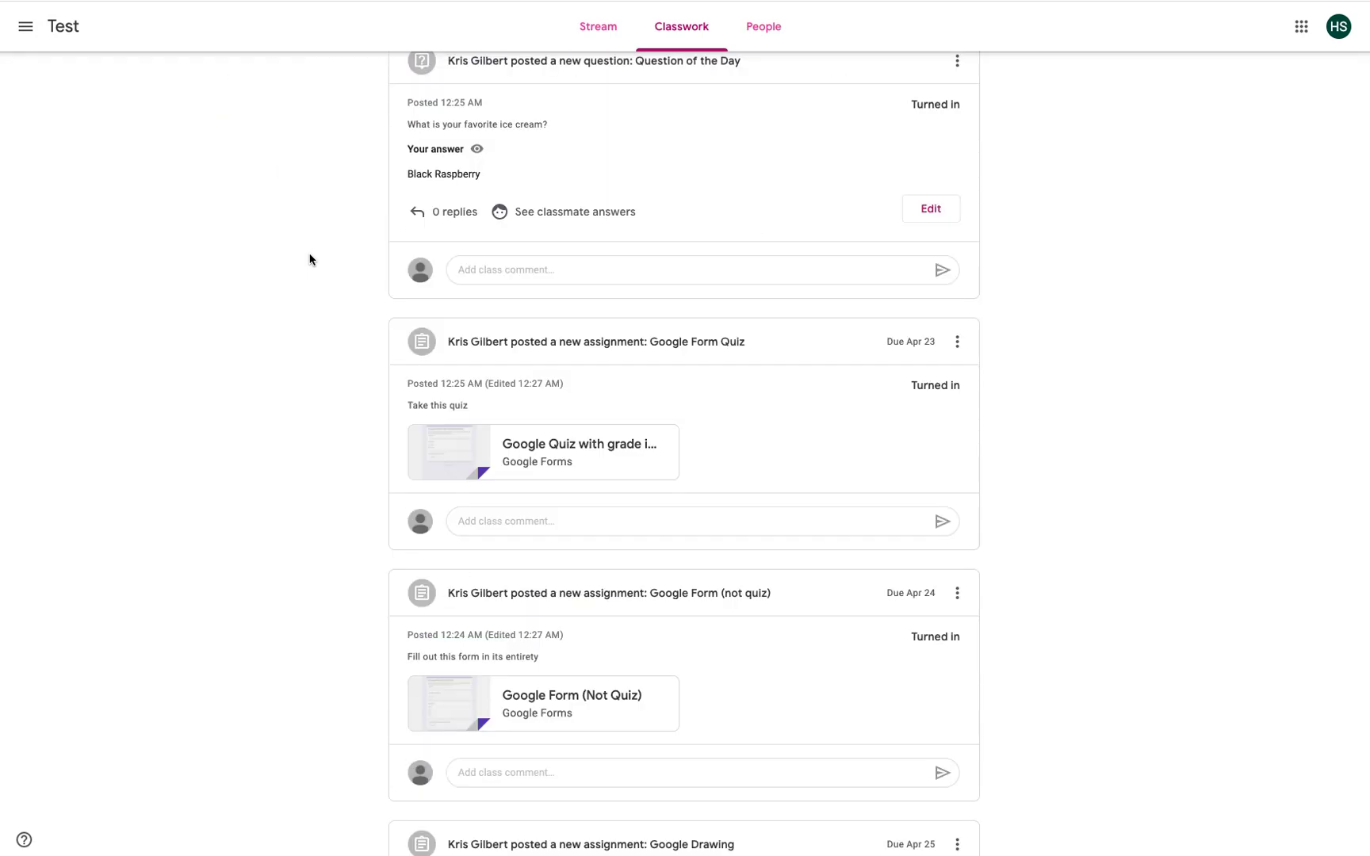
{"action": "scroll", "coordinate": [309, 259], "scroll_direction": "down", "scroll_amount": 6}
{"action": "scroll", "coordinate": [309, 259], "scroll_direction": "up", "scroll_amount": 14}
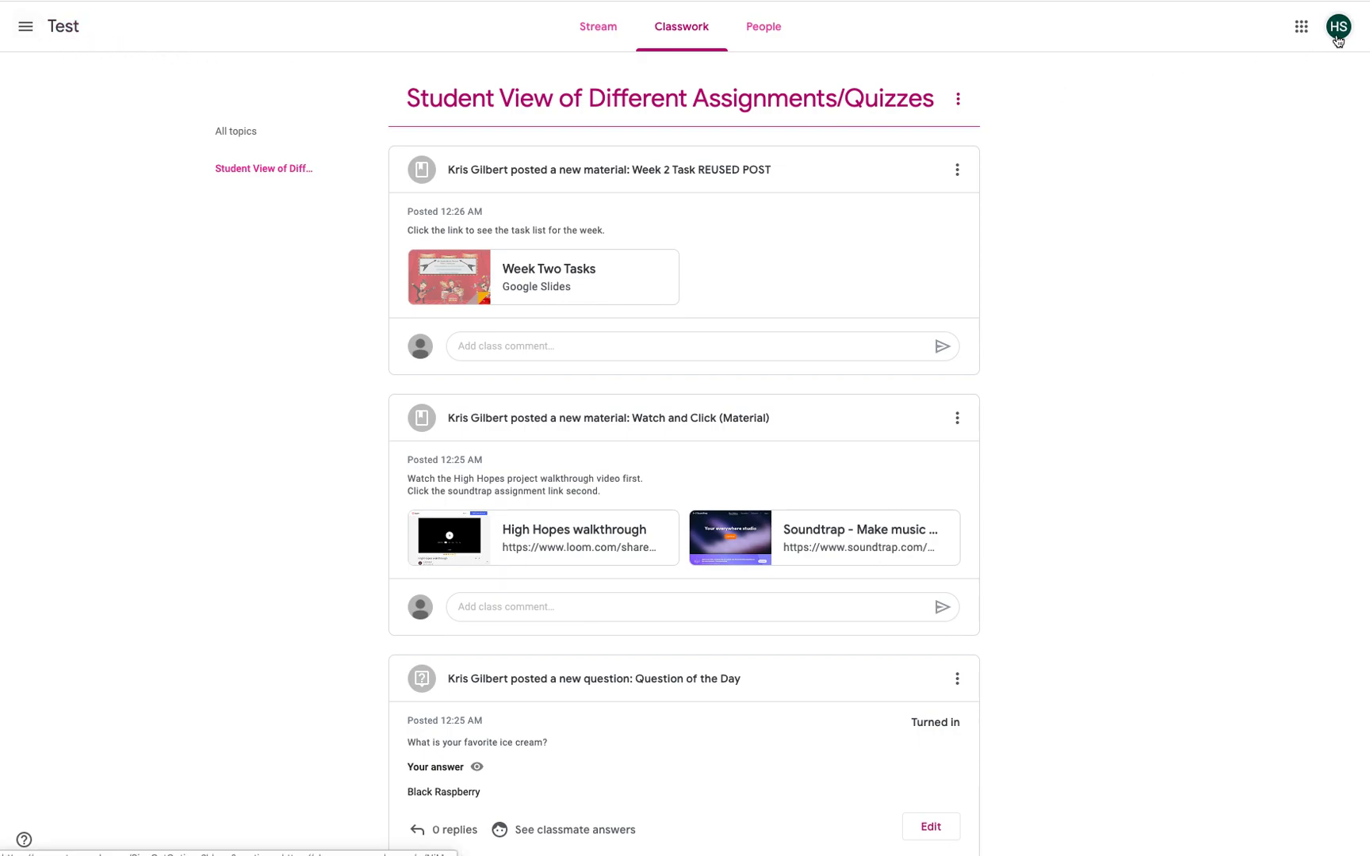
{"action": "left_click", "coordinate": [1339, 26]}
Step: Sign out of the student account in Classroom and the Okta apps dashboard
{"action": "left_click", "coordinate": [1240, 410]}
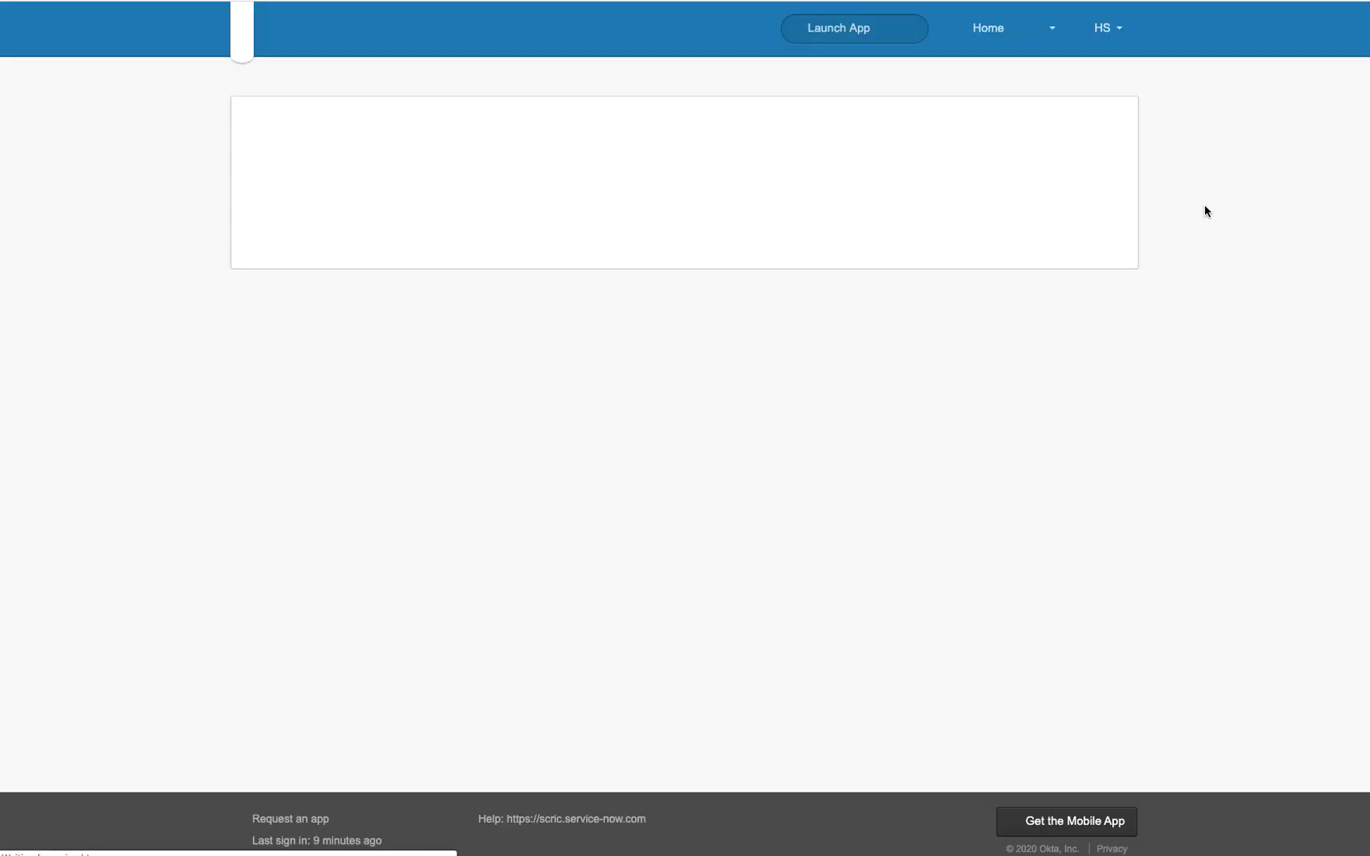
{"action": "left_click", "coordinate": [1101, 28]}
{"action": "left_click", "coordinate": [1109, 101]}
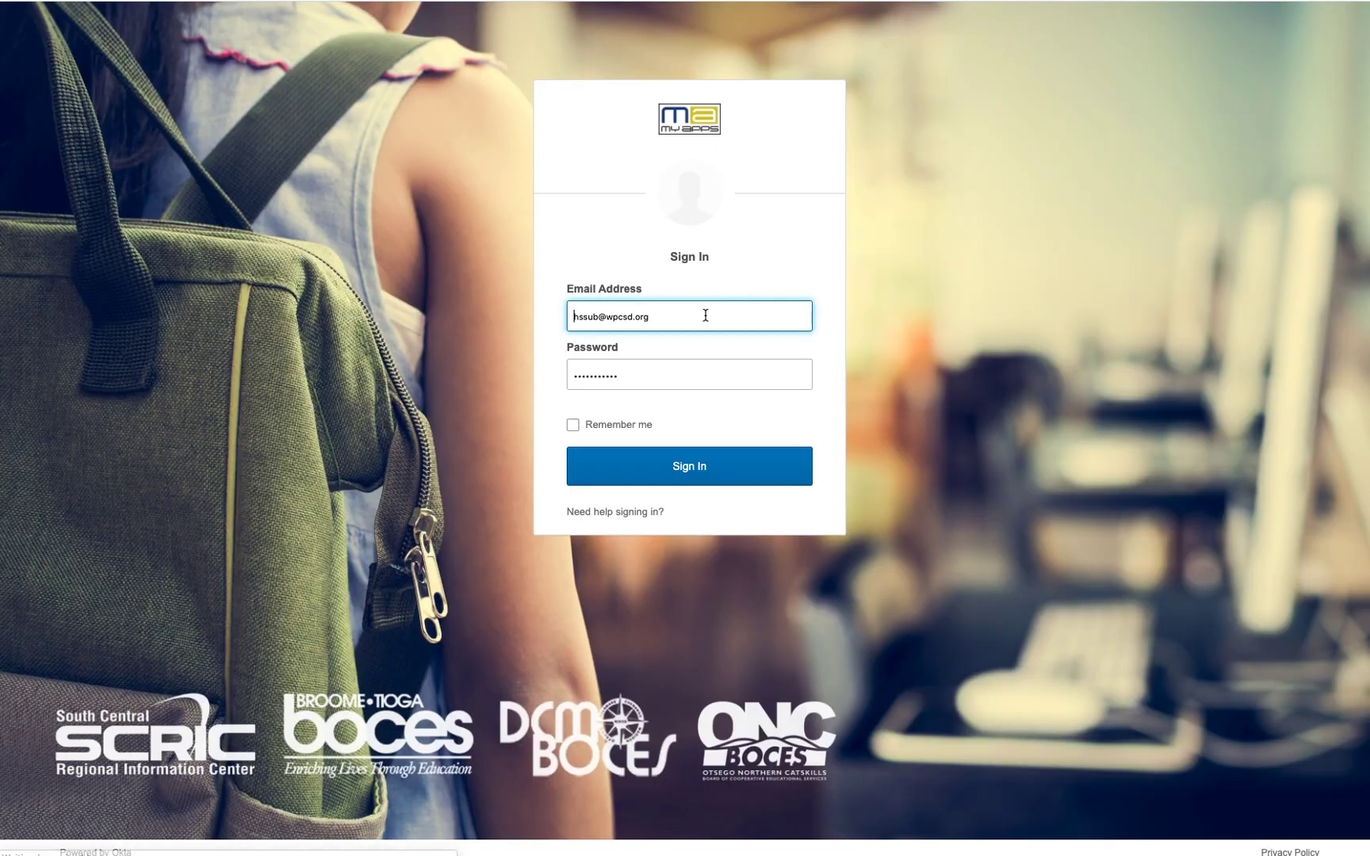
Step: Sign back in with the teacher's saved login and go to the Google Classroom site
{"action": "left_click", "coordinate": [701, 316]}
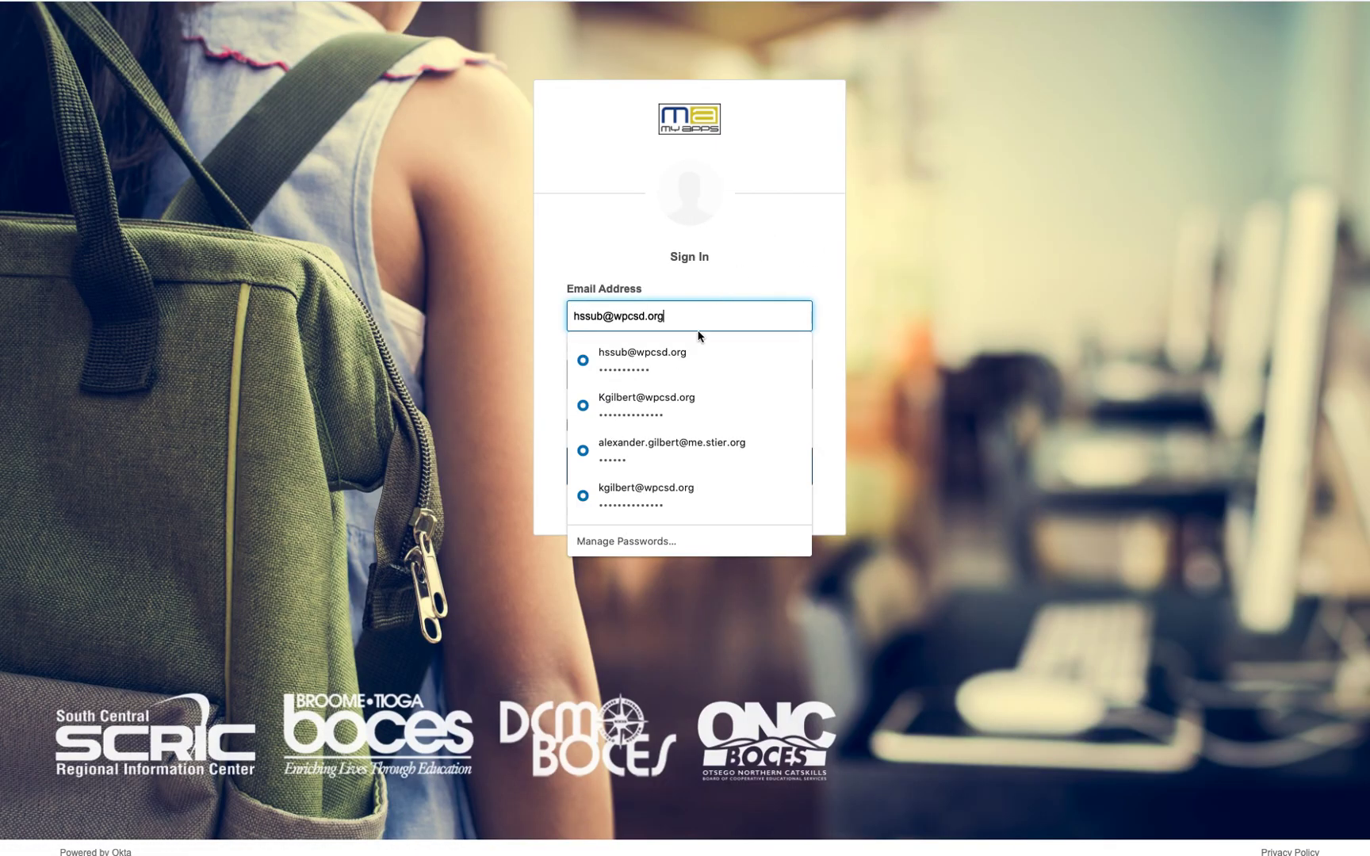
{"action": "left_click", "coordinate": [671, 406]}
{"action": "left_click", "coordinate": [689, 466]}
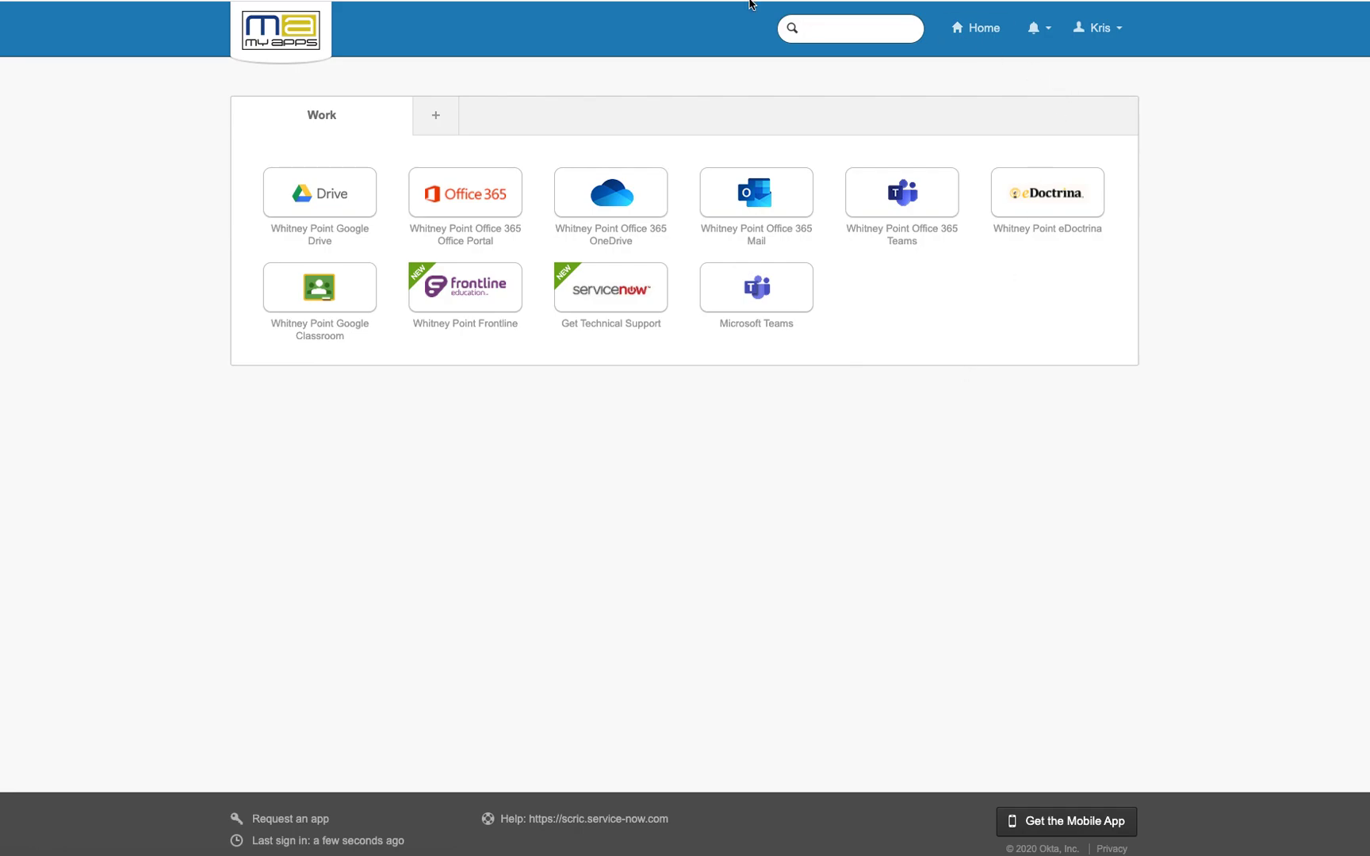
{"action": "key", "text": "super+l"}
{"action": "type", "text": "cla"}
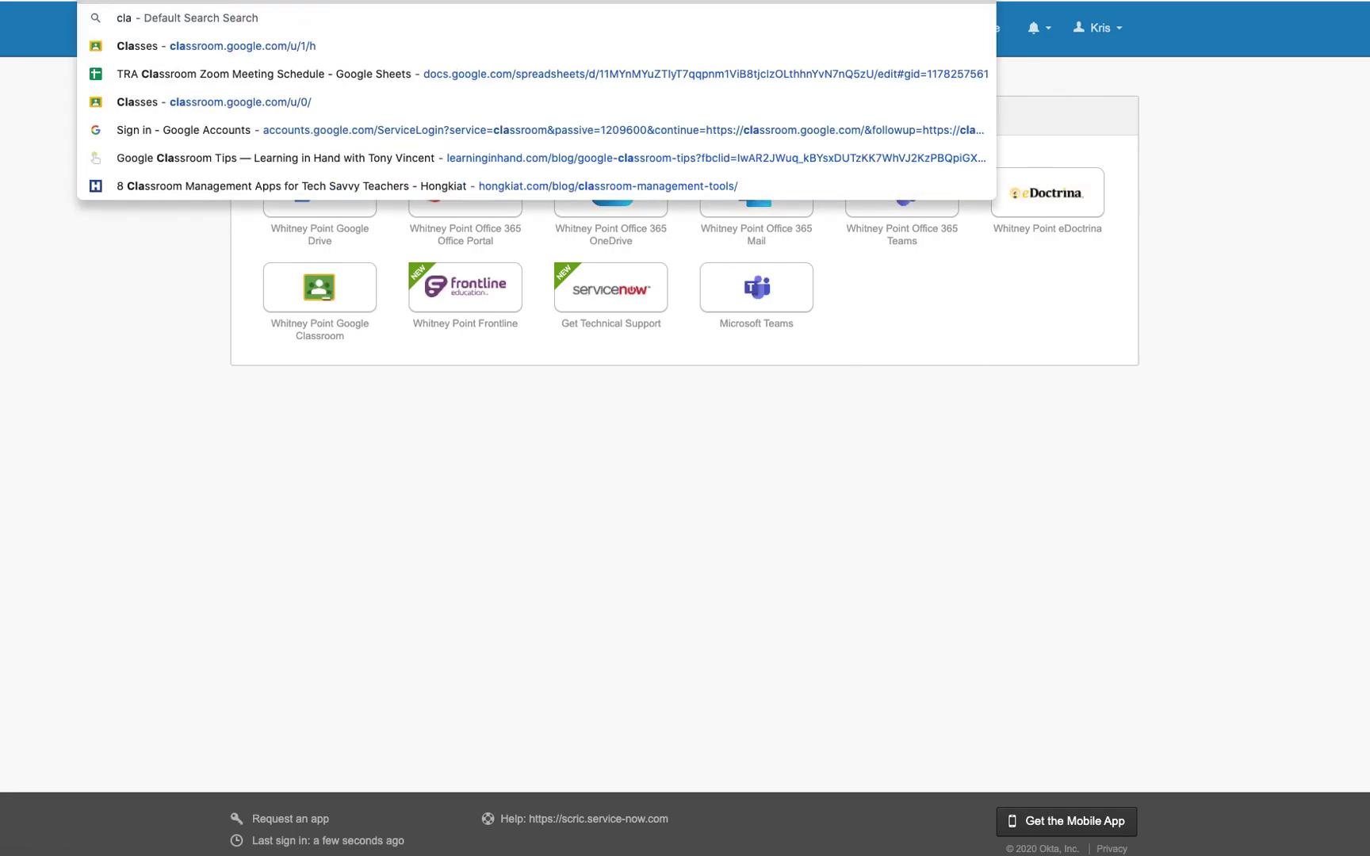
{"action": "key", "text": "Escape"}
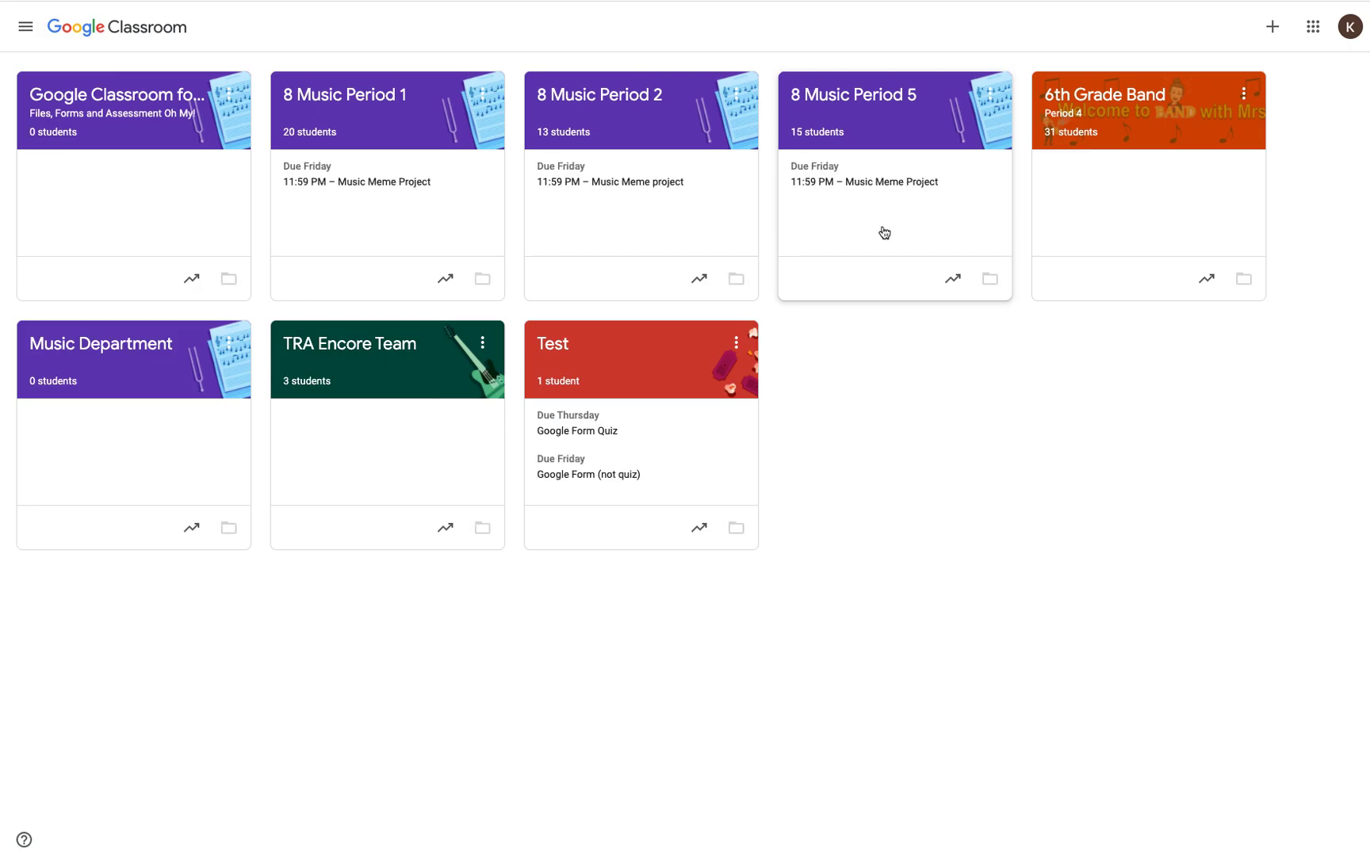
Step: Open the turned-in work for Test's Google Doc - Fill Out a Teacher Created Doc assignment
{"action": "left_click", "coordinate": [579, 359]}
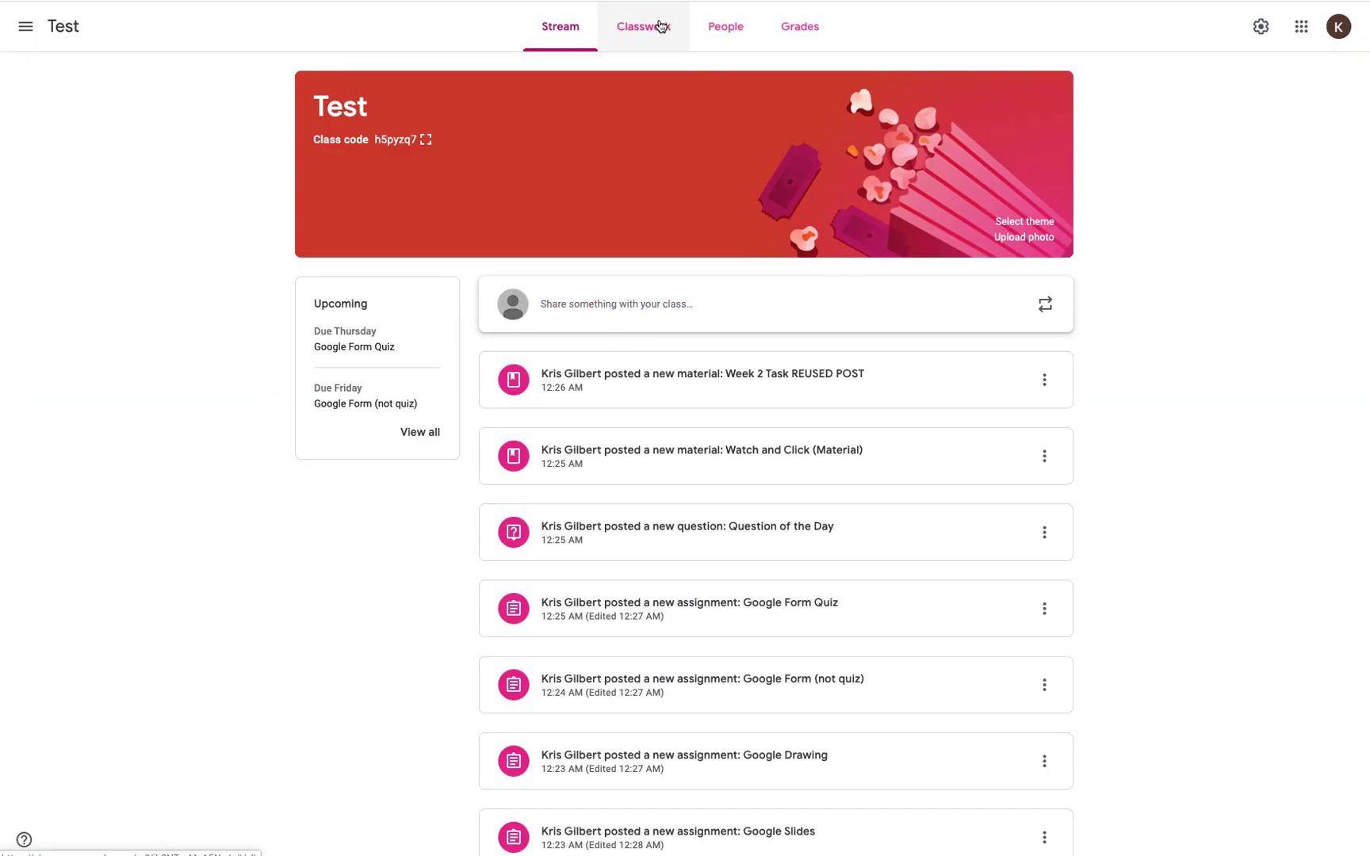
{"action": "left_click", "coordinate": [660, 24]}
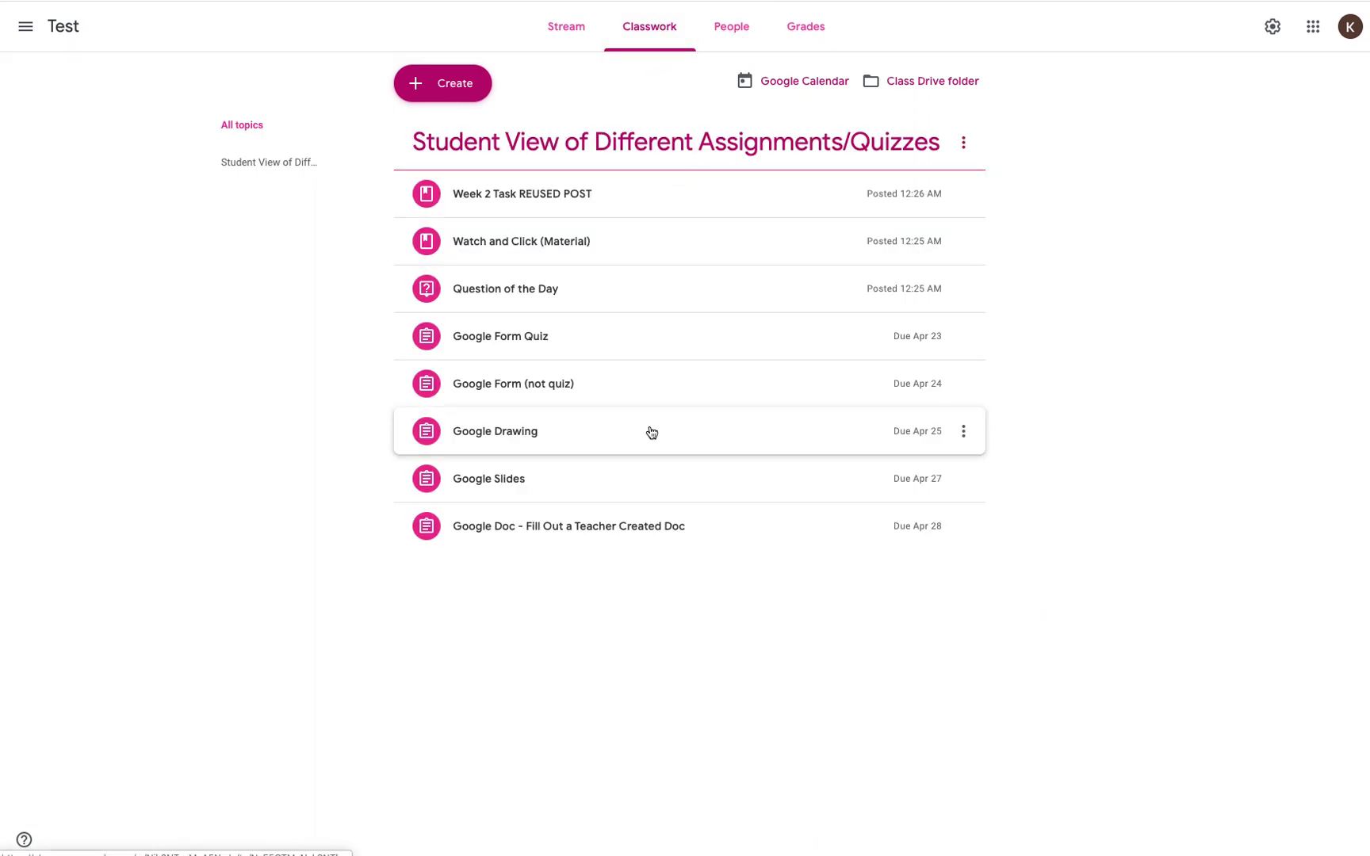
{"action": "left_click", "coordinate": [627, 525]}
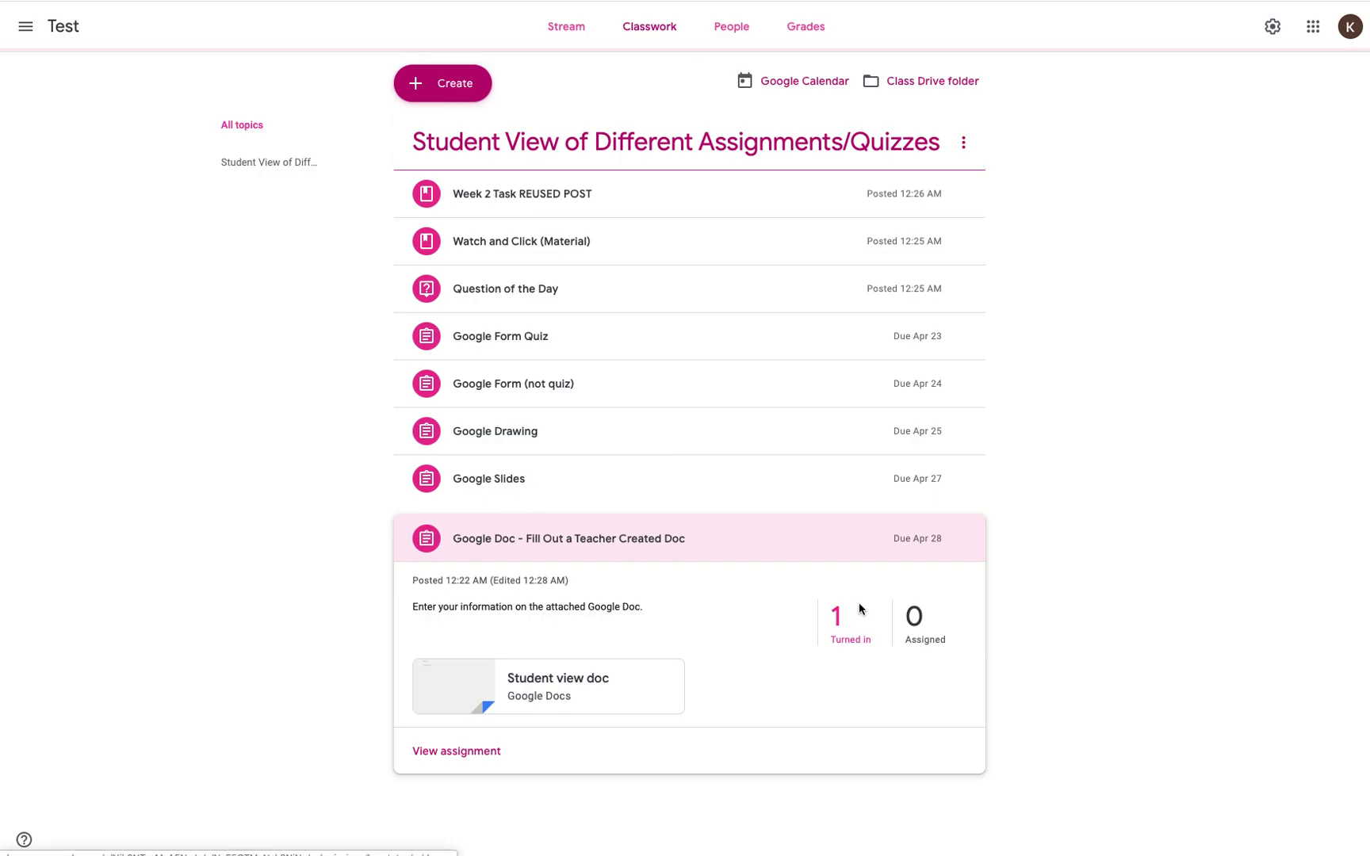
{"action": "left_click", "coordinate": [860, 608]}
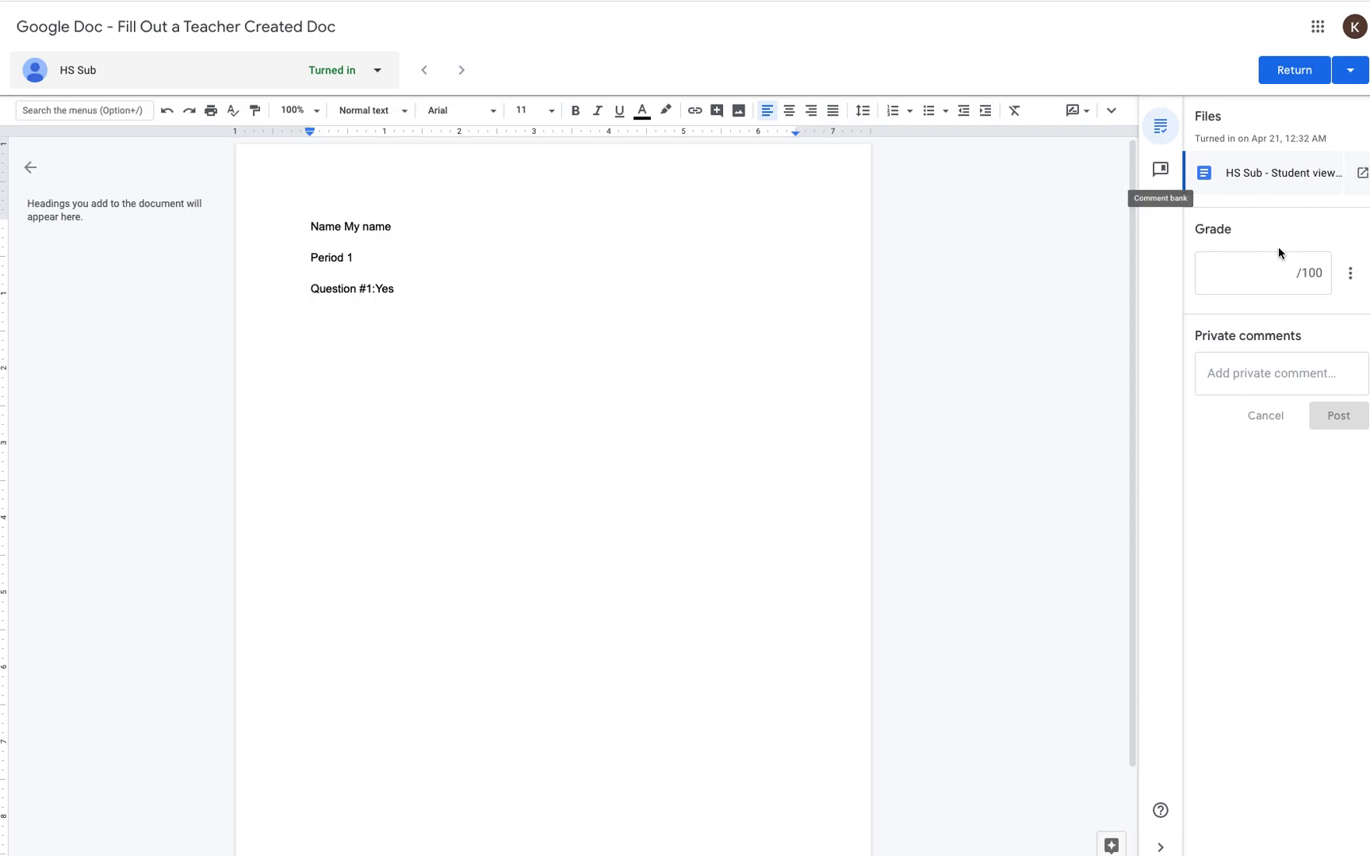
Step: Enter a grade of 100 and a short private comment on the student's Doc submission
{"action": "left_click", "coordinate": [1268, 279]}
{"action": "type", "text": "100"}
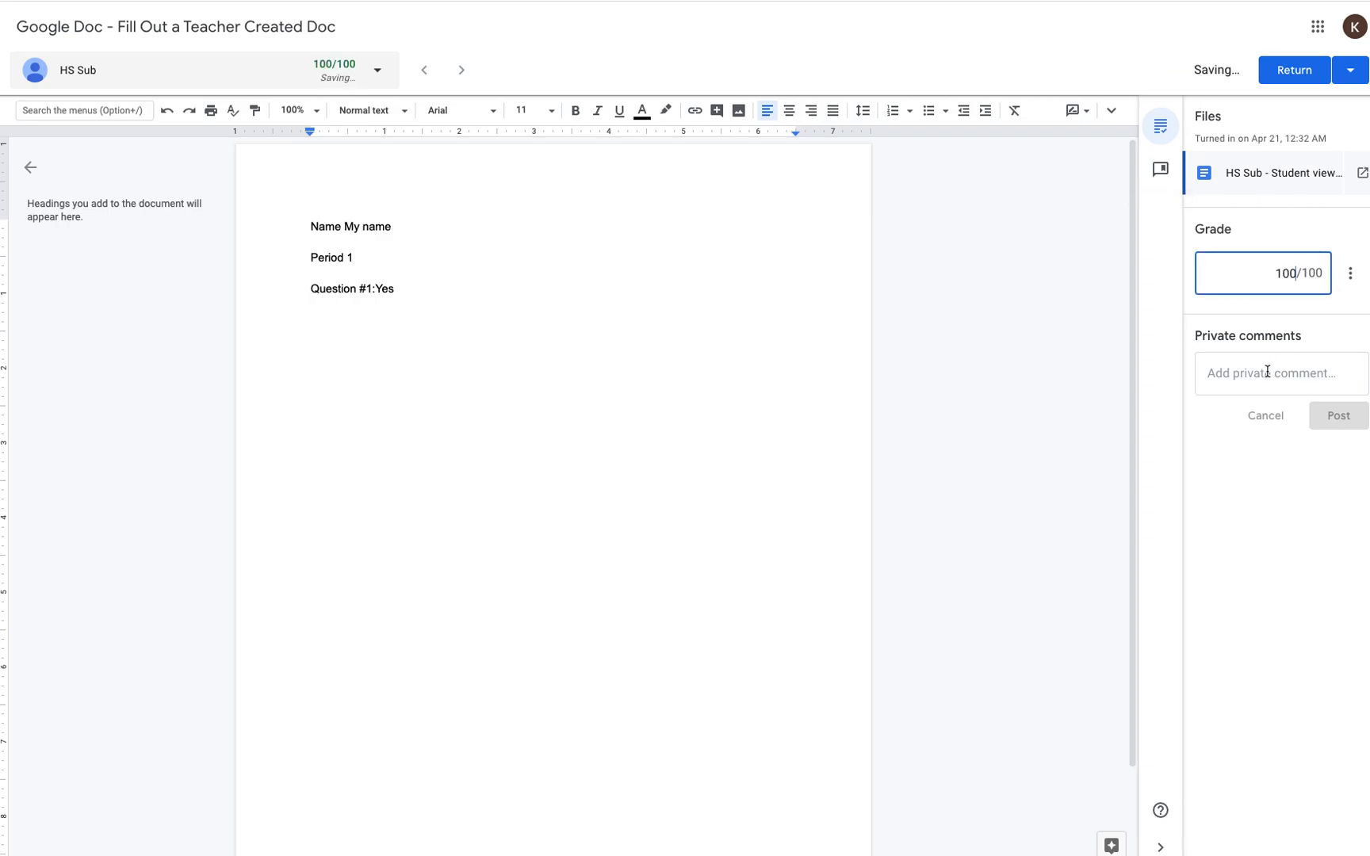
{"action": "left_click", "coordinate": [1268, 372]}
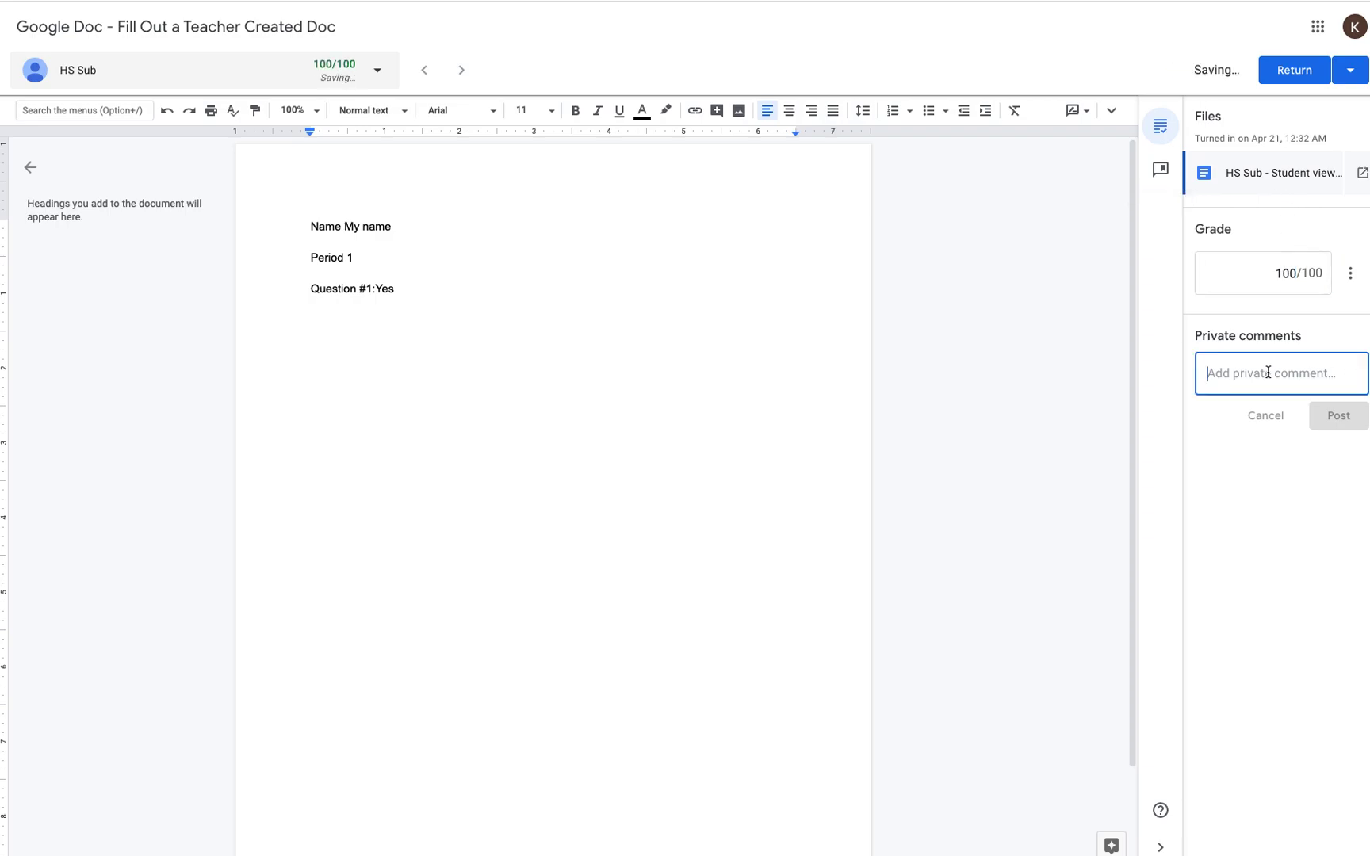
{"action": "type", "text": "zxczx"}
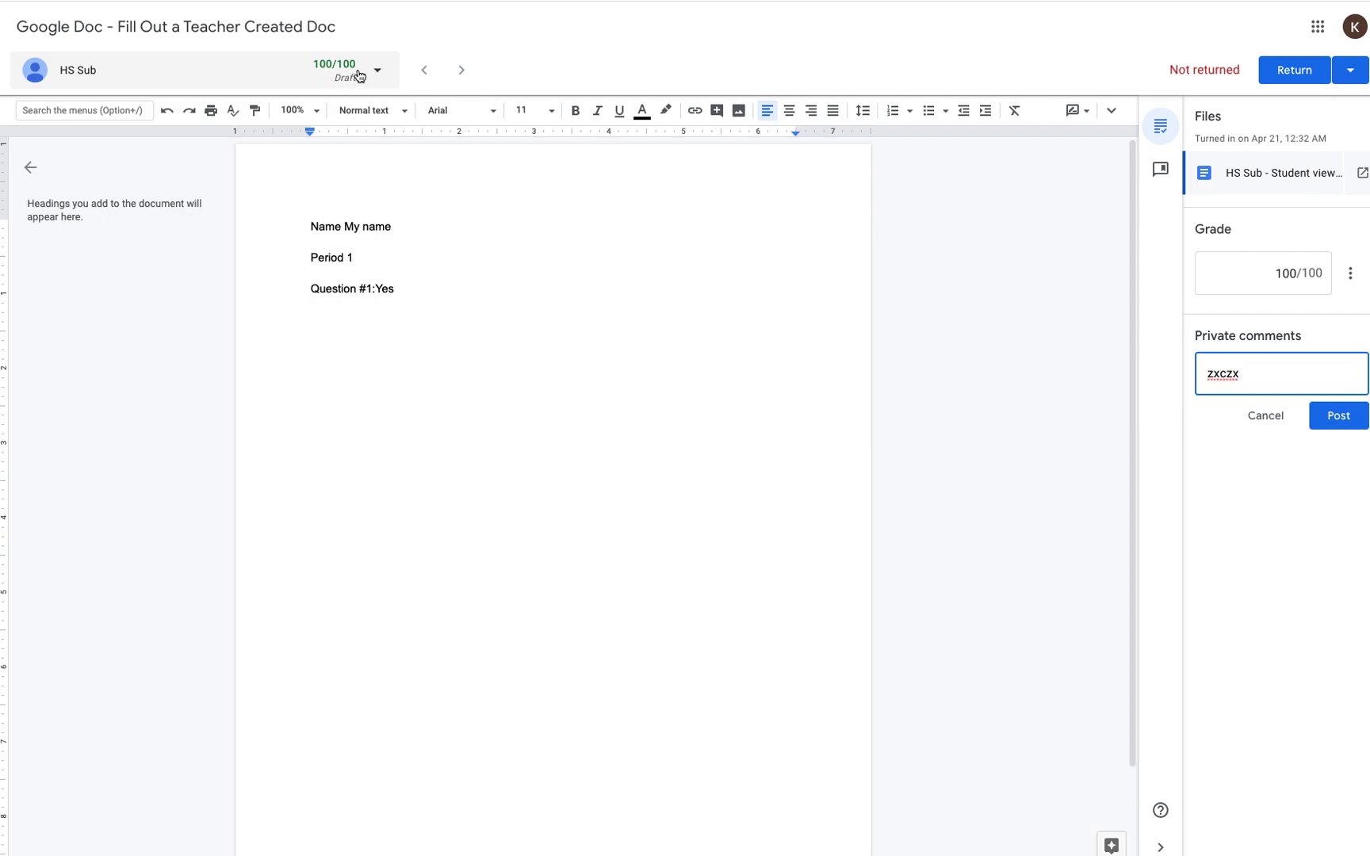
Step: Return the graded Doc submission to the student and confirm the return
{"action": "left_click", "coordinate": [378, 74]}
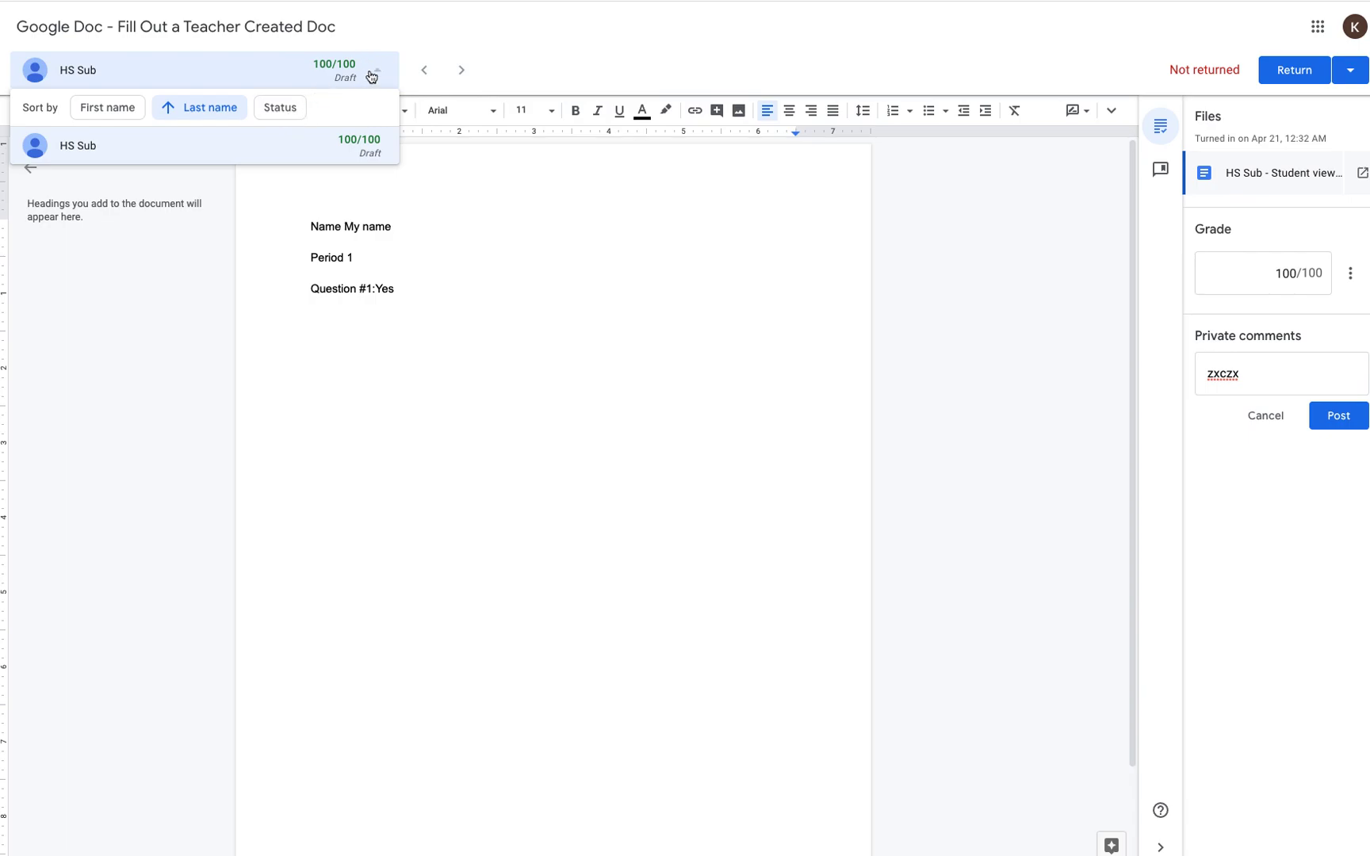
{"action": "left_click", "coordinate": [460, 70]}
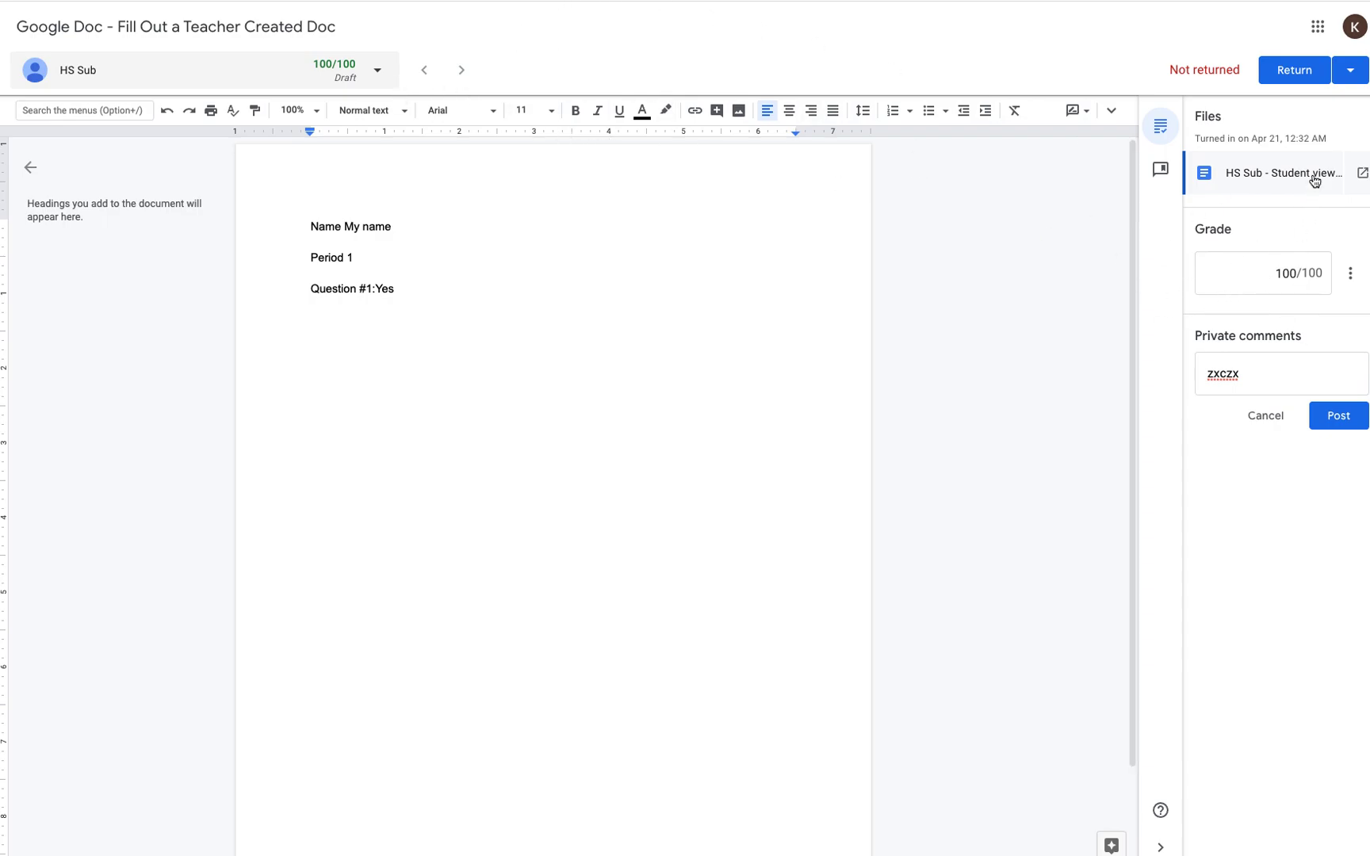
{"action": "left_click", "coordinate": [1349, 79]}
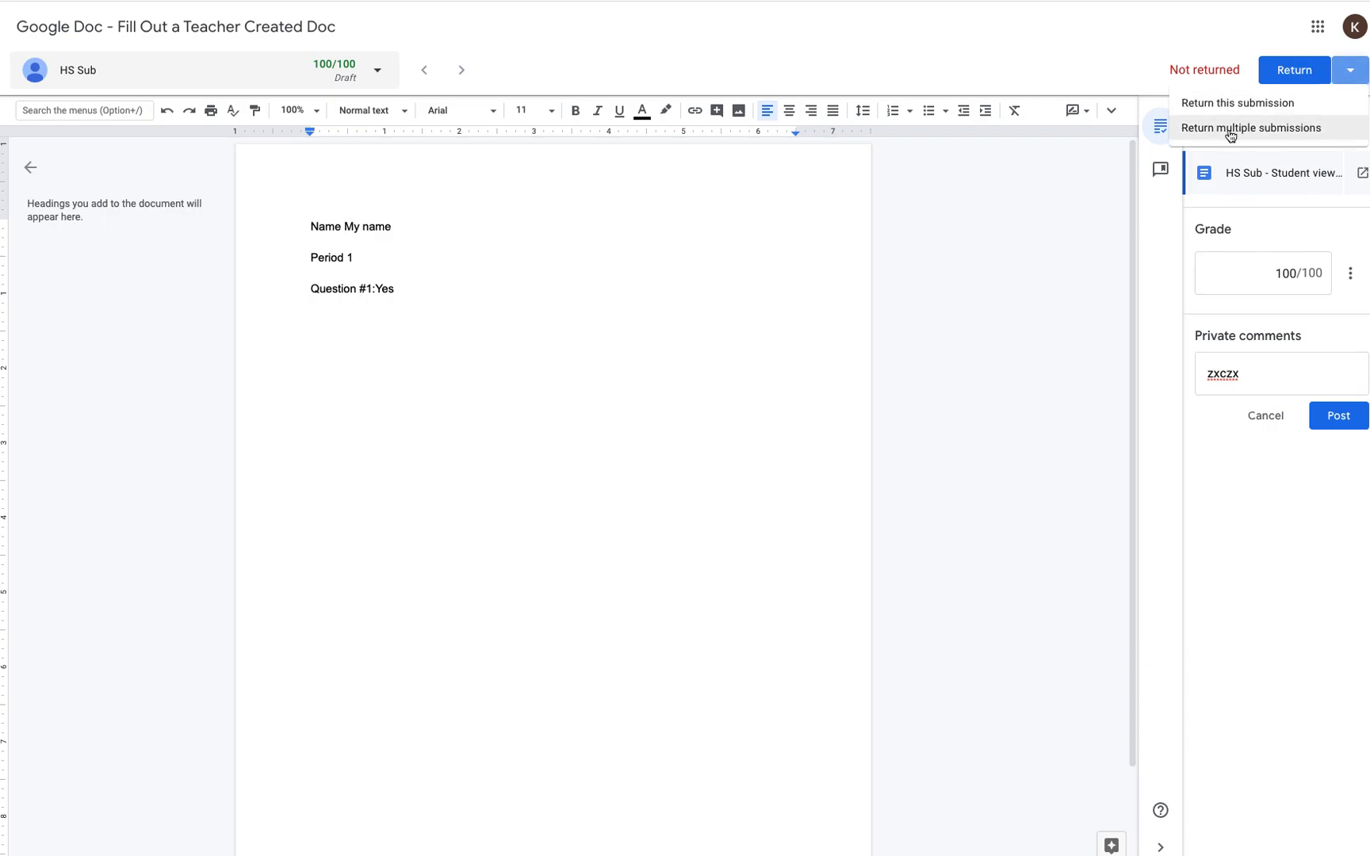
{"action": "left_click", "coordinate": [1301, 71]}
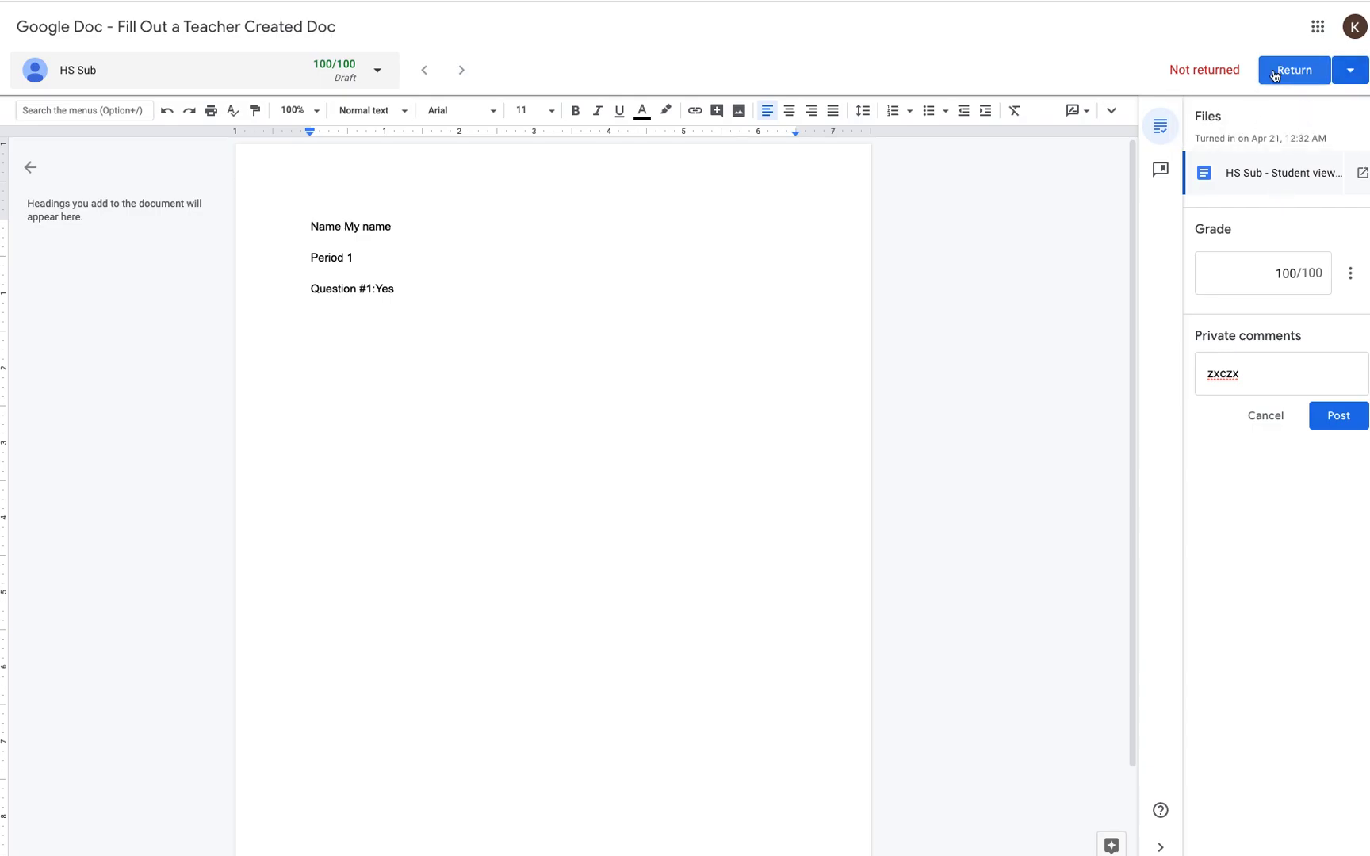
{"action": "left_click", "coordinate": [1277, 73]}
{"action": "left_click", "coordinate": [824, 492]}
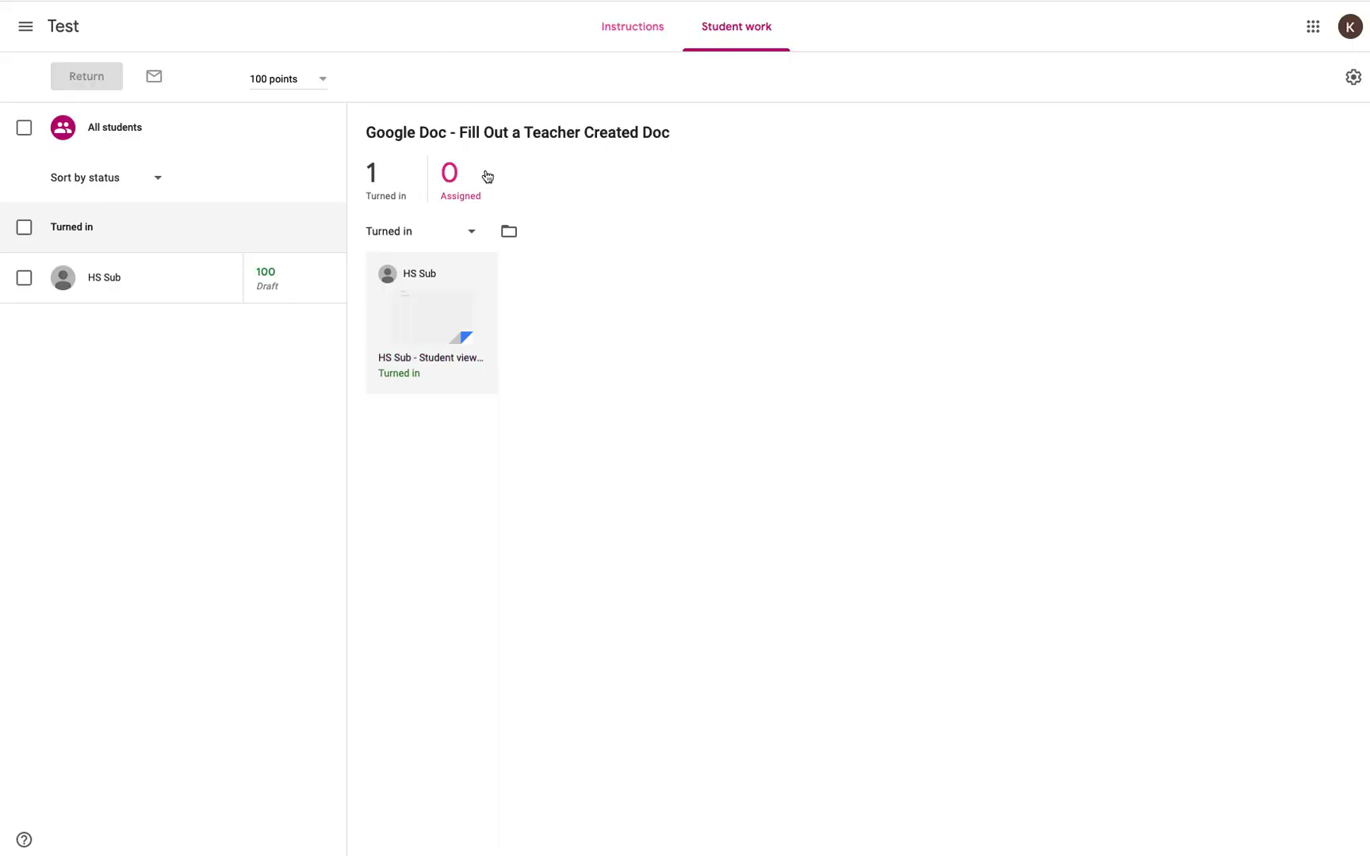
Step: Open the student's Google Slides submission from the Test class gradebook
{"action": "left_click", "coordinate": [61, 31]}
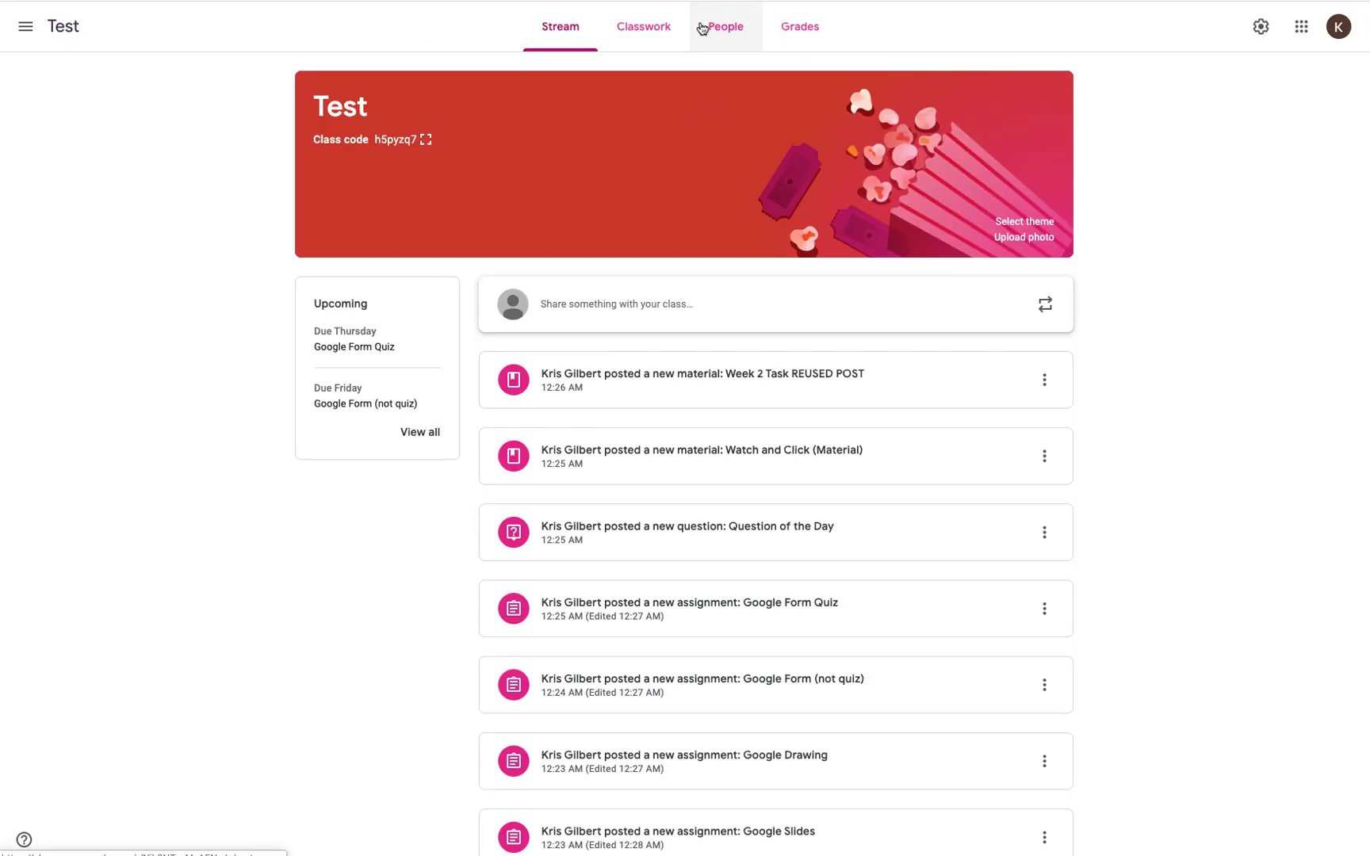
{"action": "left_click", "coordinate": [795, 26]}
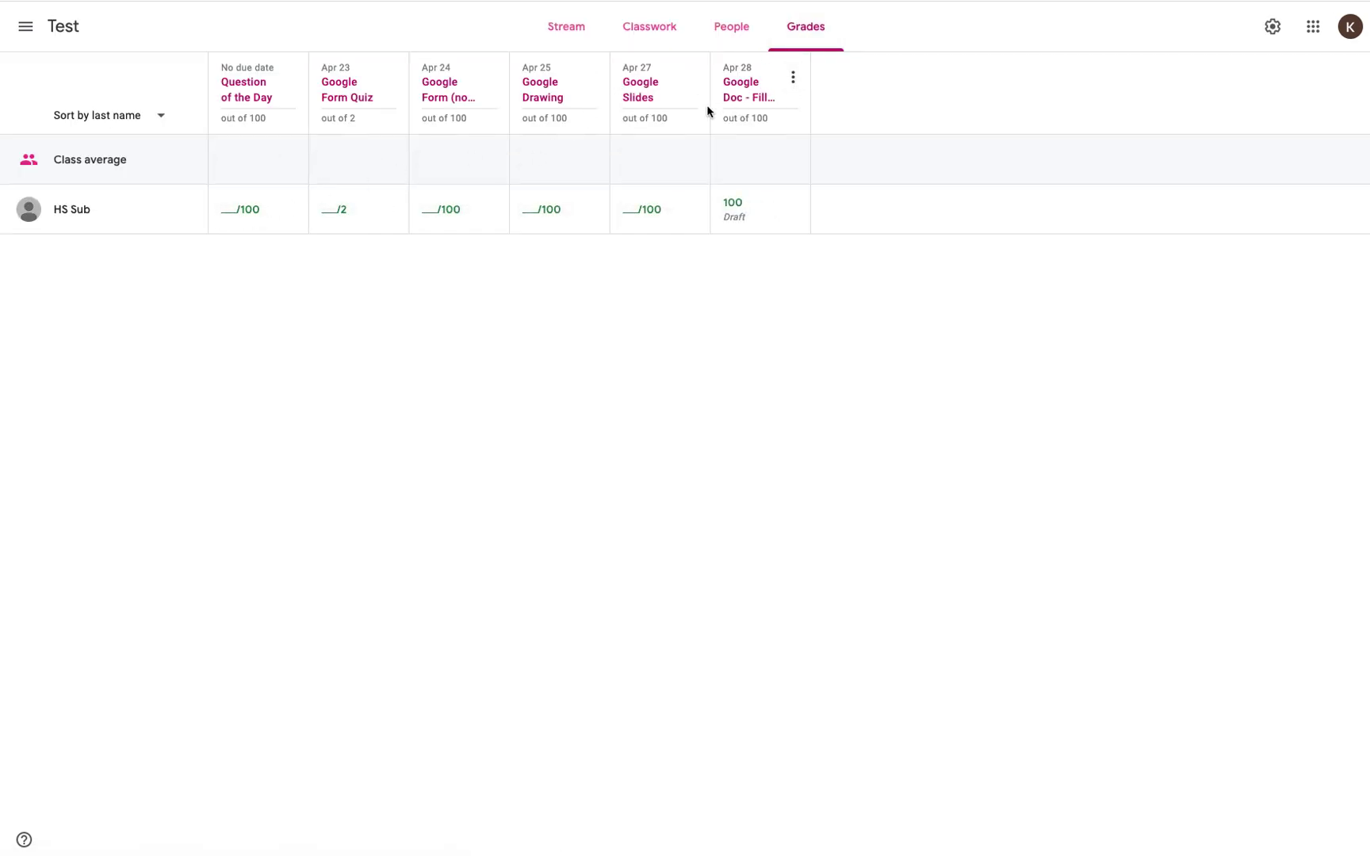
{"action": "left_click", "coordinate": [648, 96]}
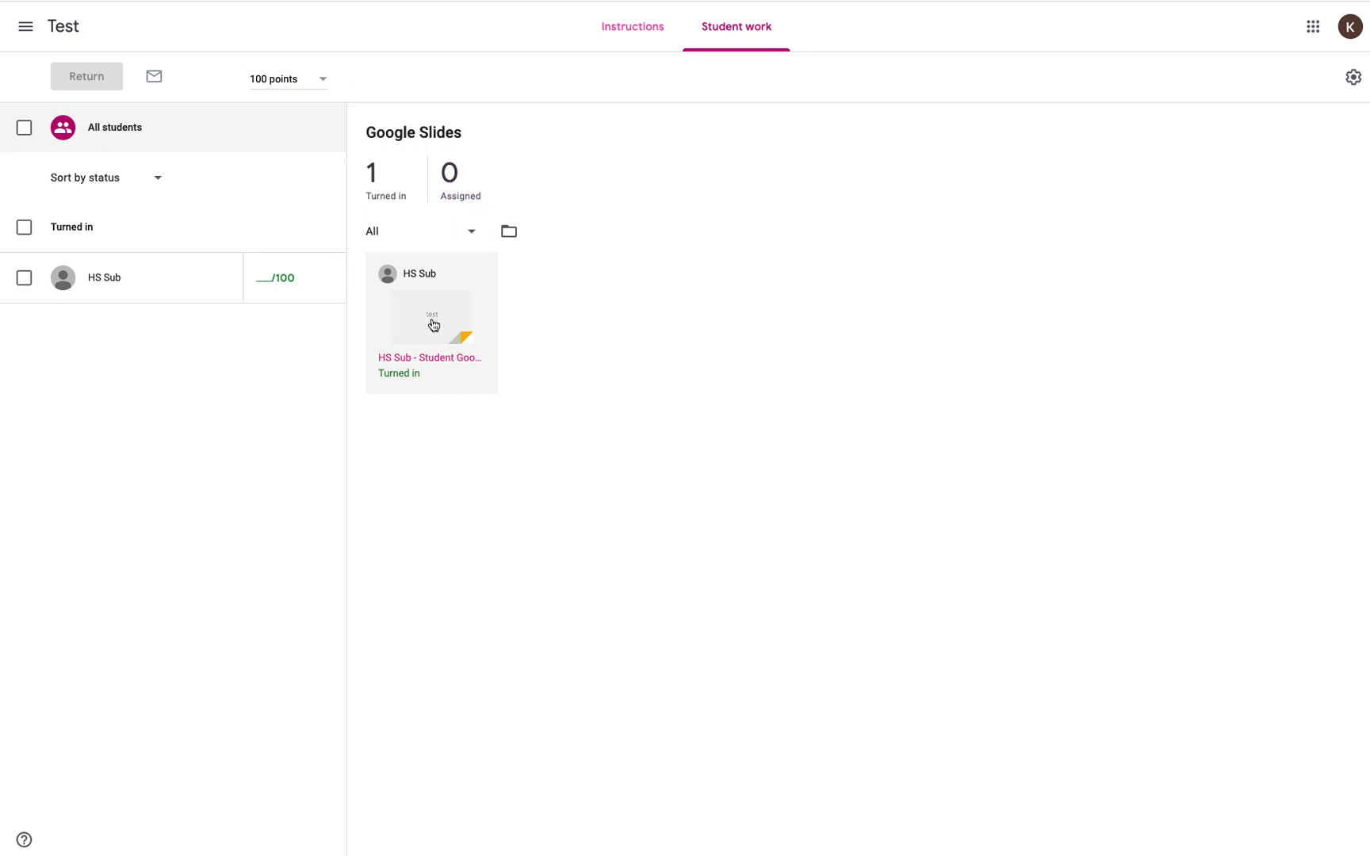
{"action": "left_click", "coordinate": [432, 319]}
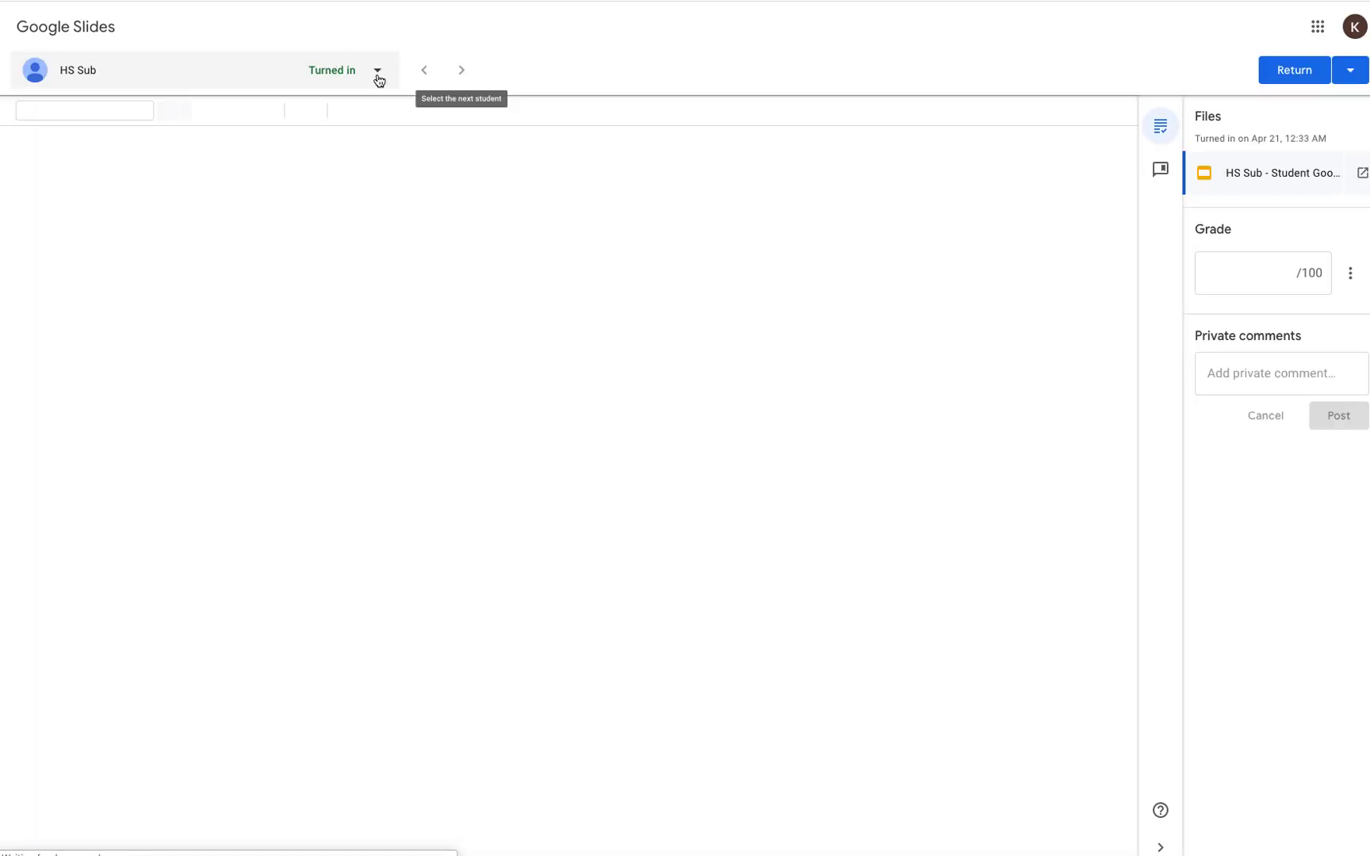
Step: Grade the Slides submission 100 and return it to the student
{"action": "left_click", "coordinate": [1254, 276]}
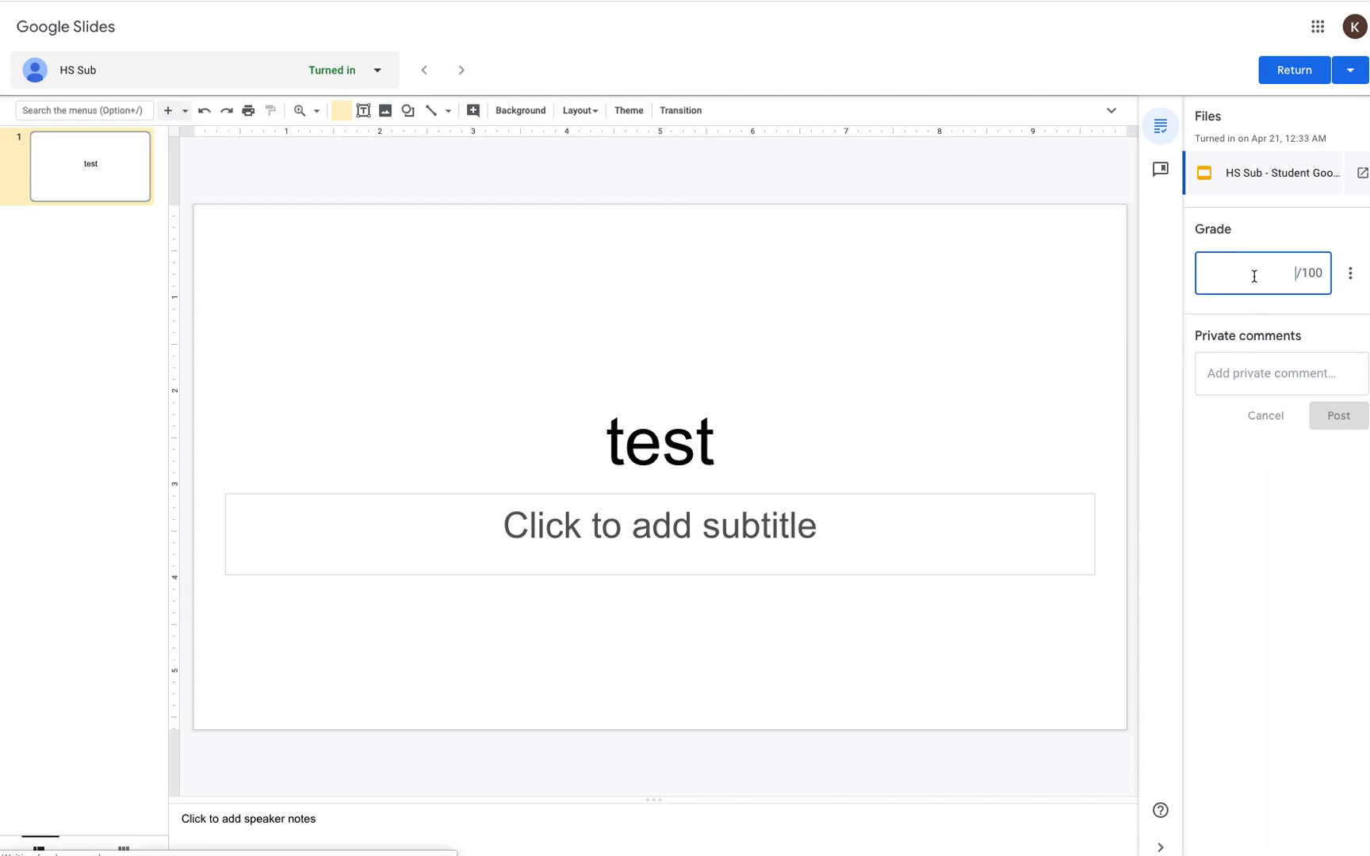
{"action": "type", "text": "100"}
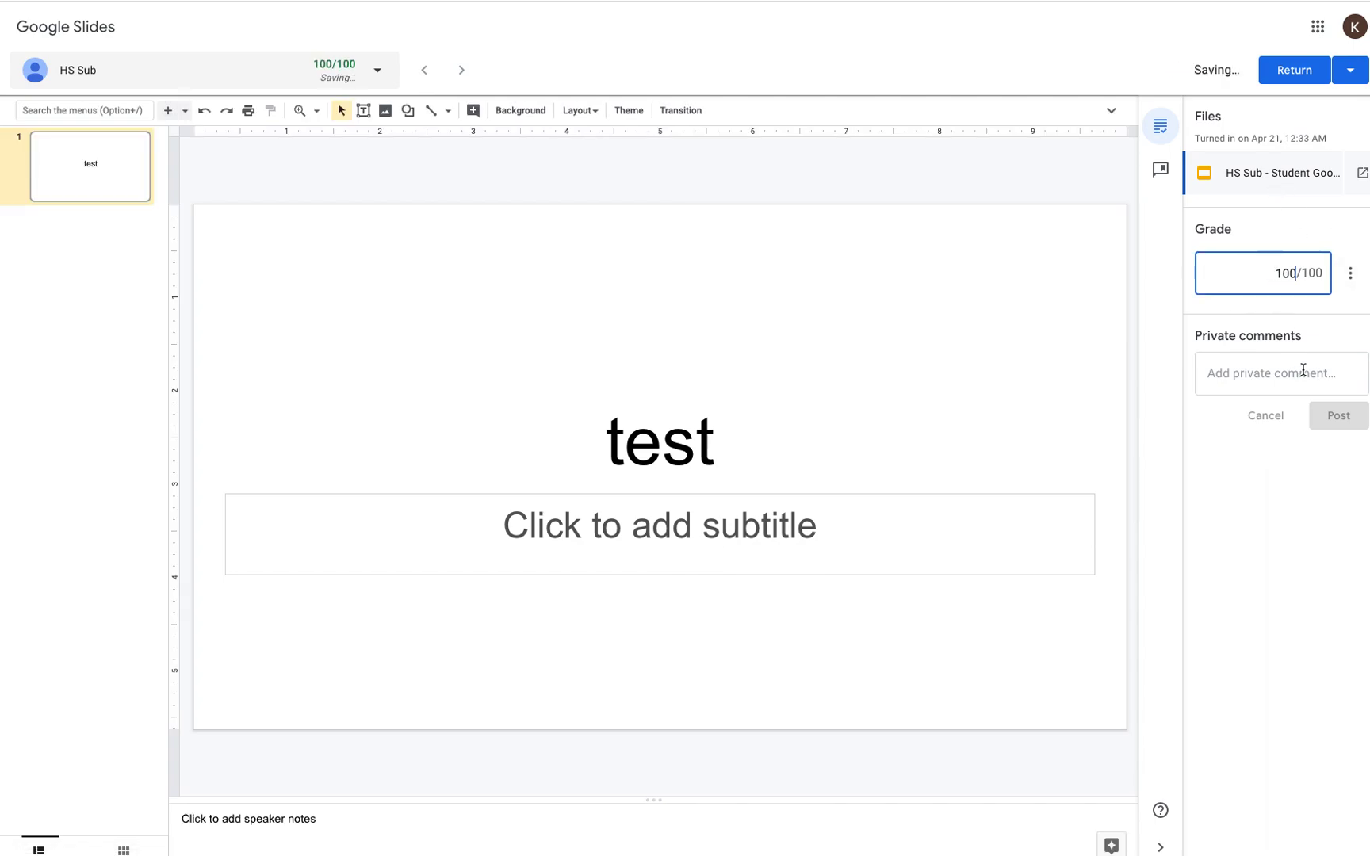
{"action": "left_click", "coordinate": [1296, 69]}
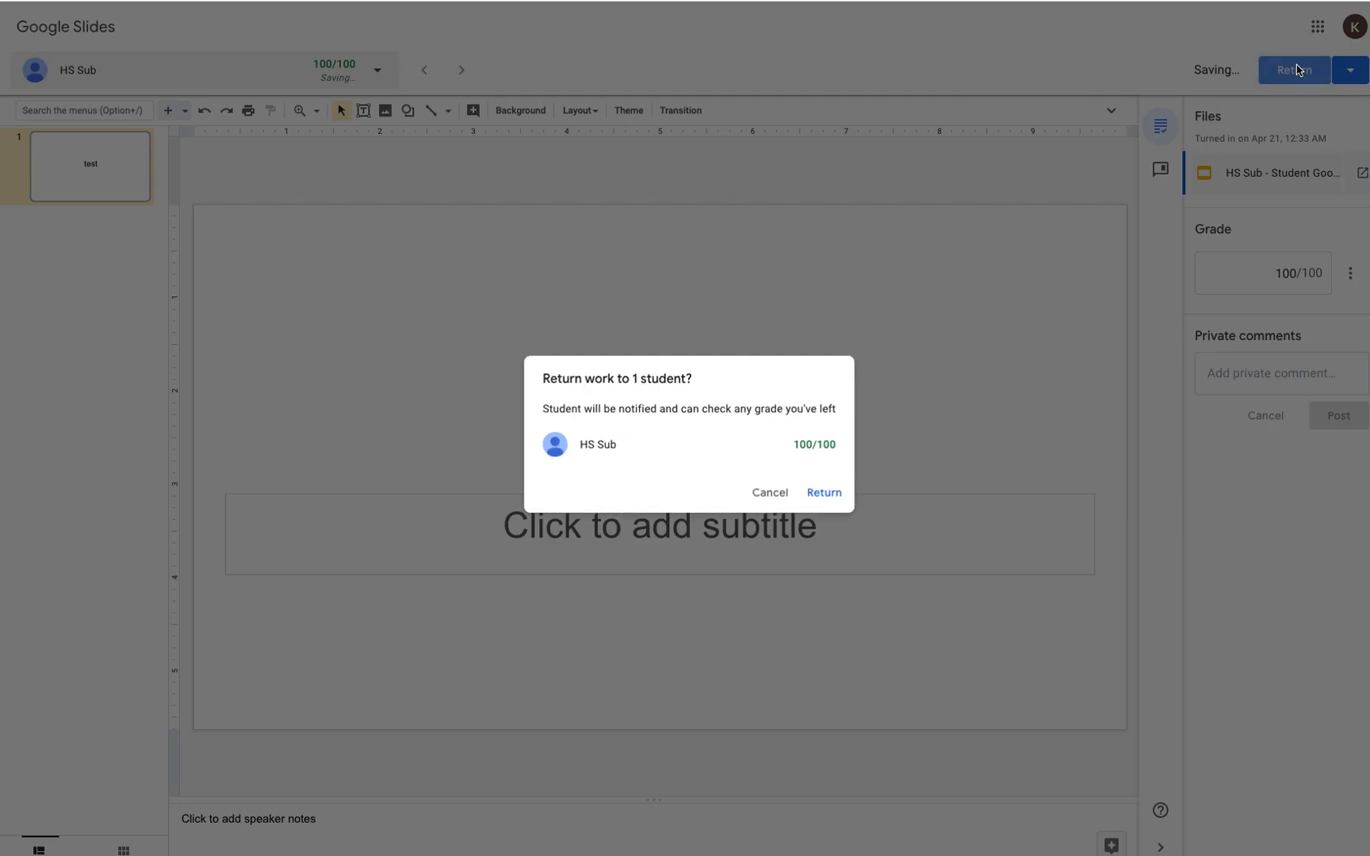
{"action": "left_click", "coordinate": [832, 490]}
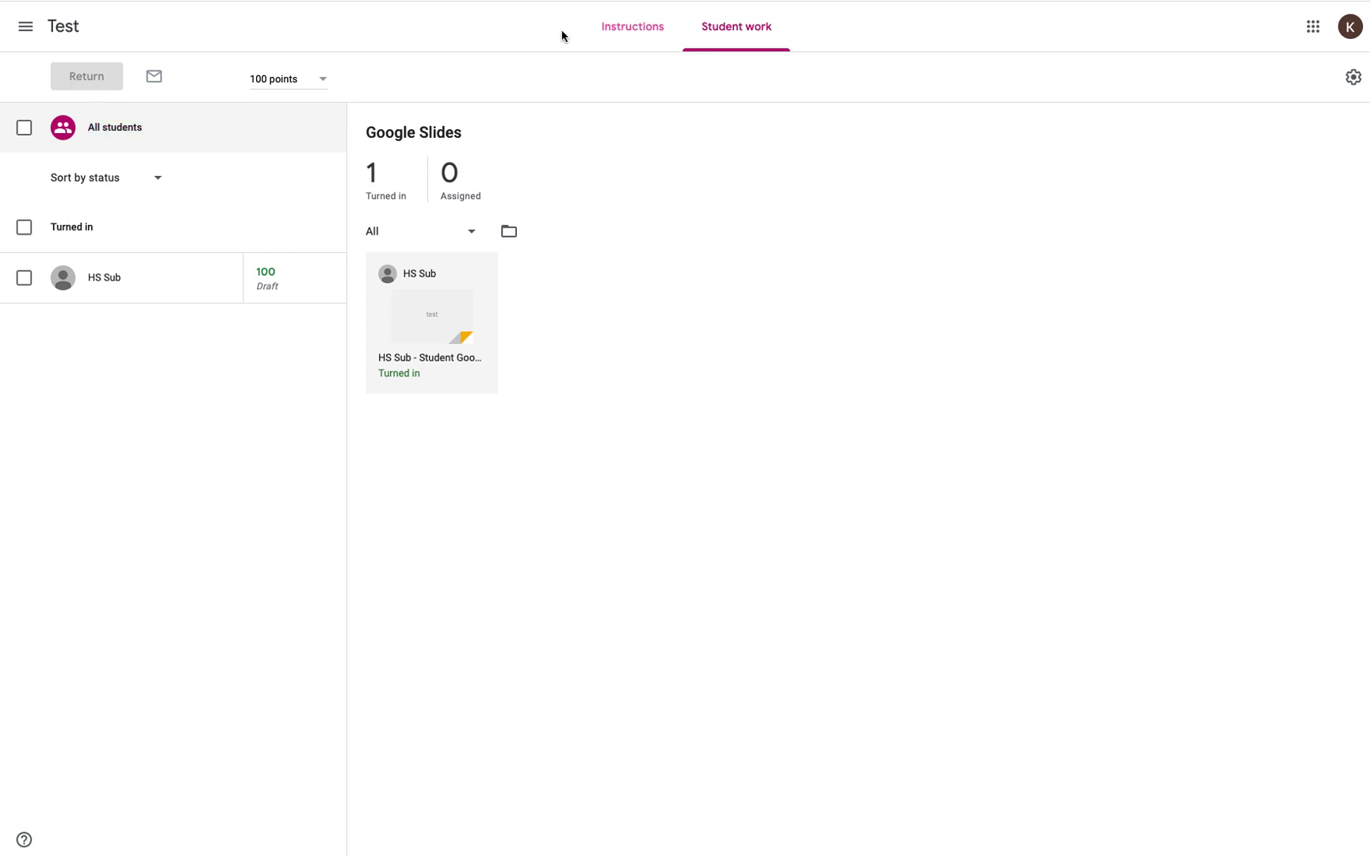
Step: Open the Google Drawing submission from the Test class gradebook
{"action": "left_click", "coordinate": [65, 36]}
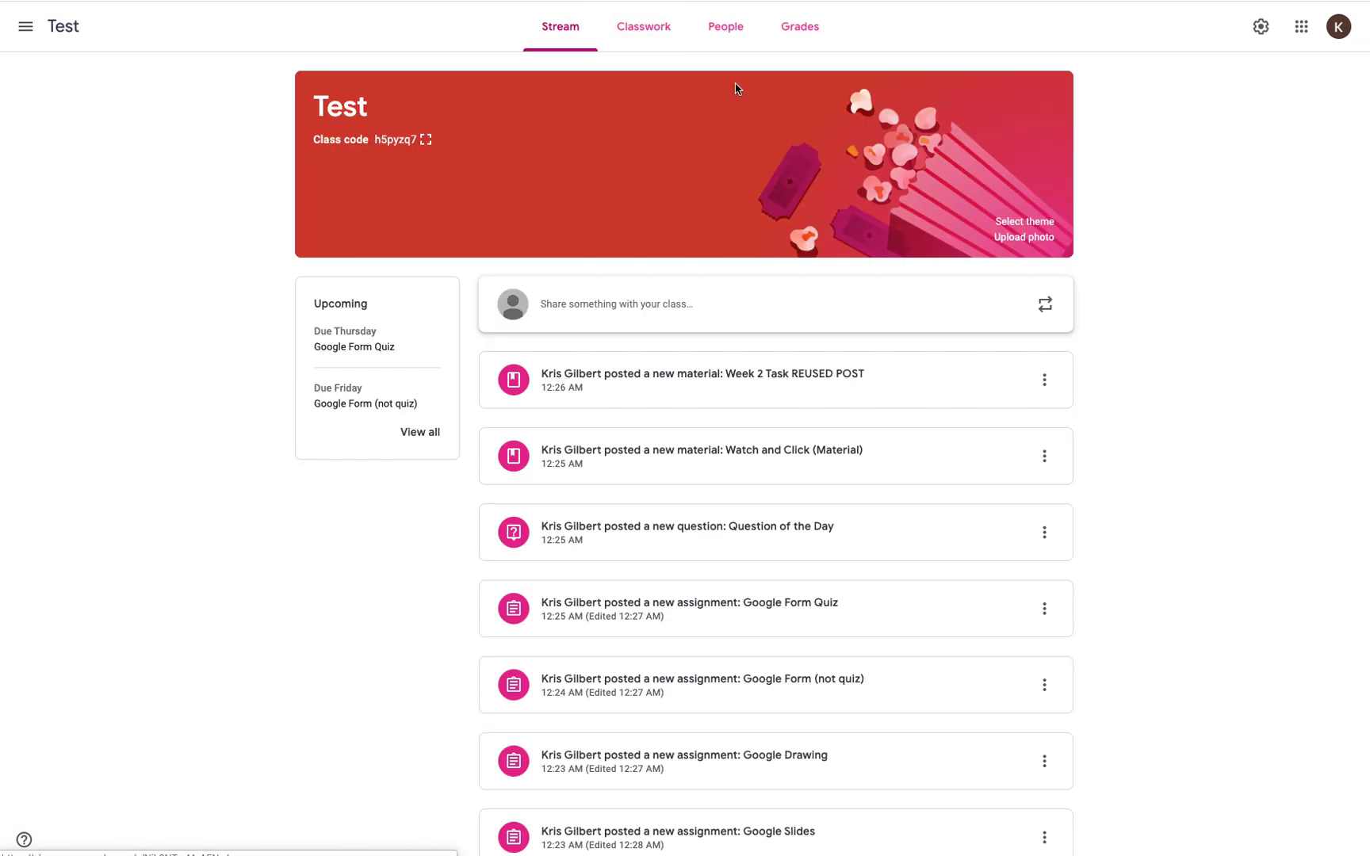
{"action": "left_click", "coordinate": [793, 21]}
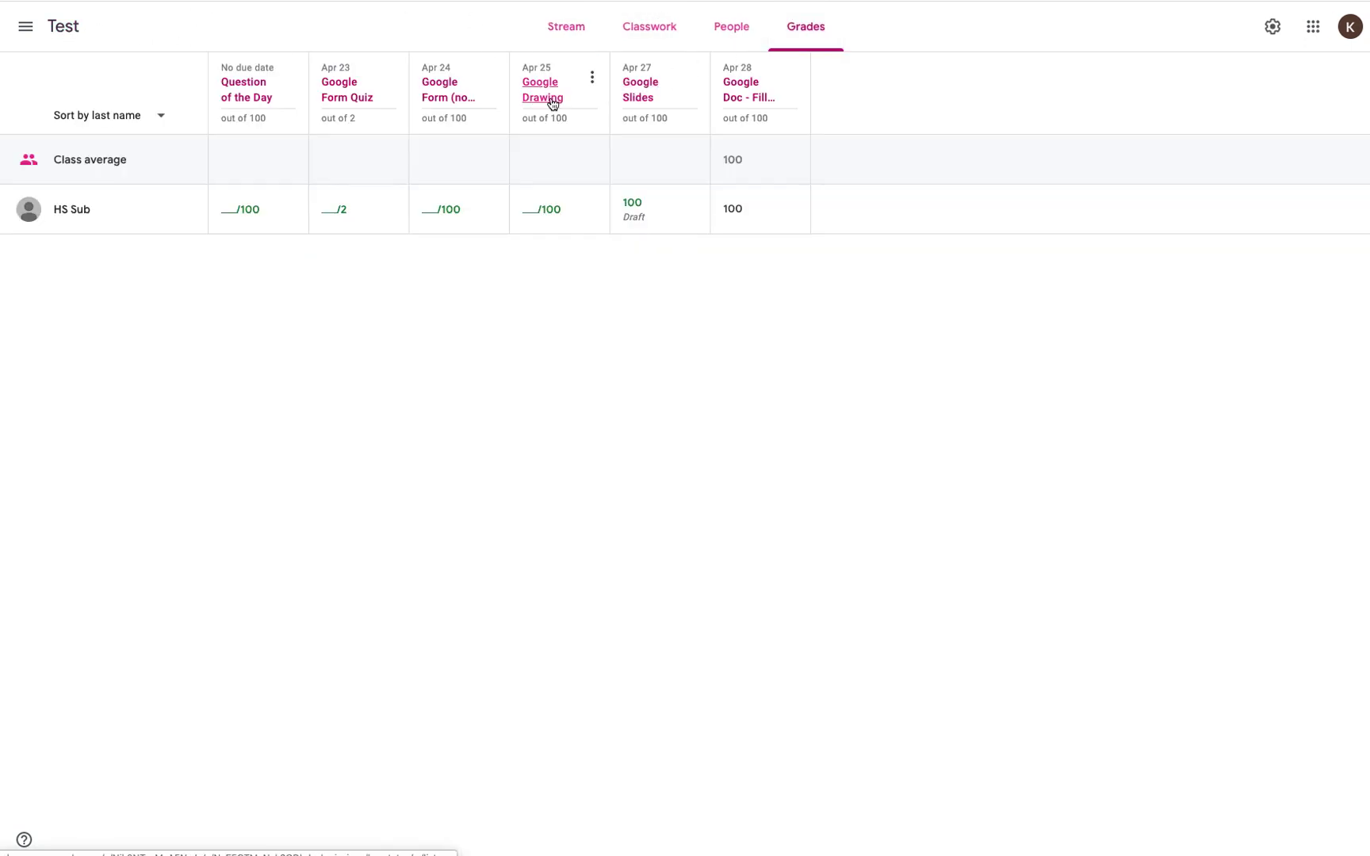
{"action": "left_click", "coordinate": [552, 101]}
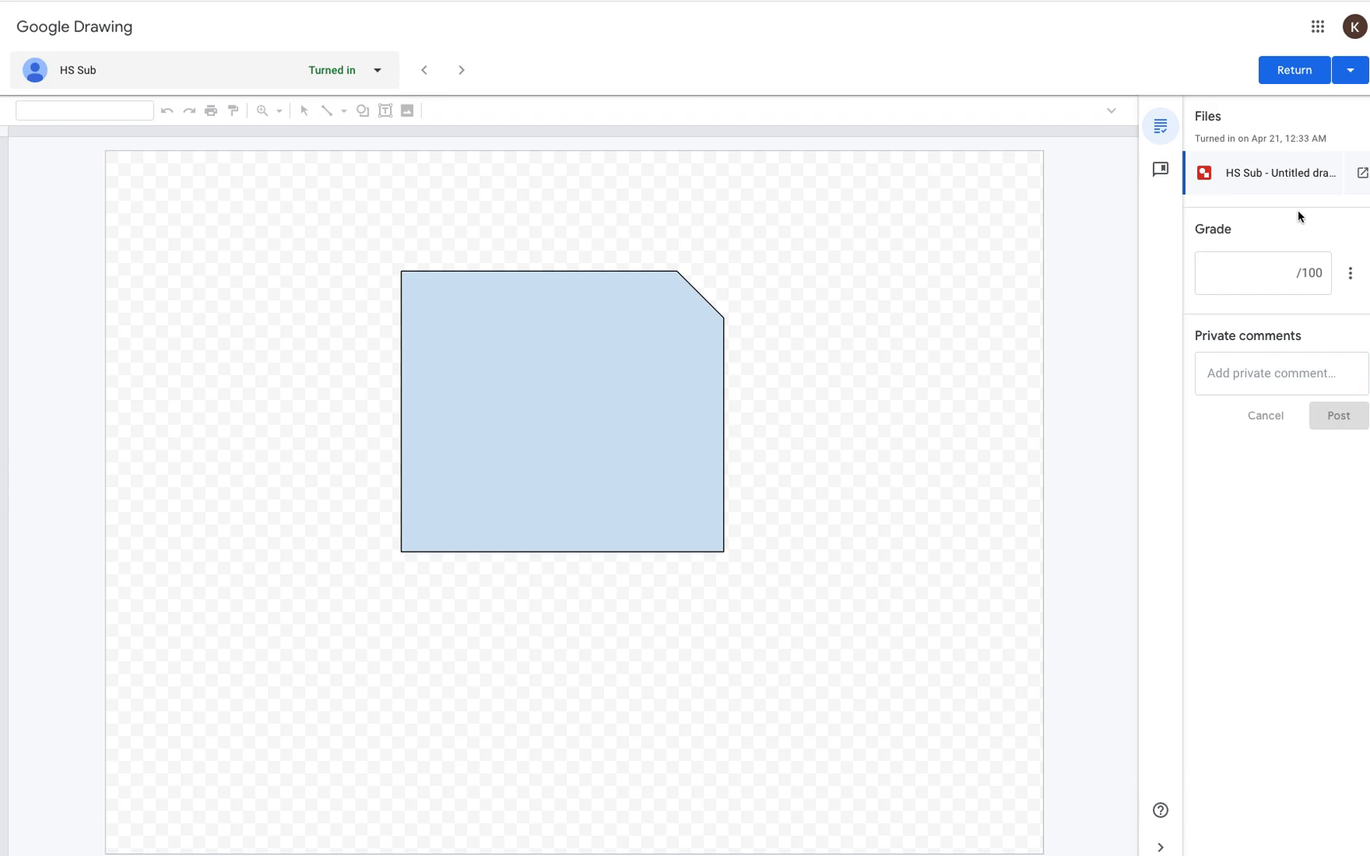
Step: Grade the drawing 80 with a short private comment, then return it to the student
{"action": "left_click", "coordinate": [1284, 284]}
{"action": "type", "text": "80"}
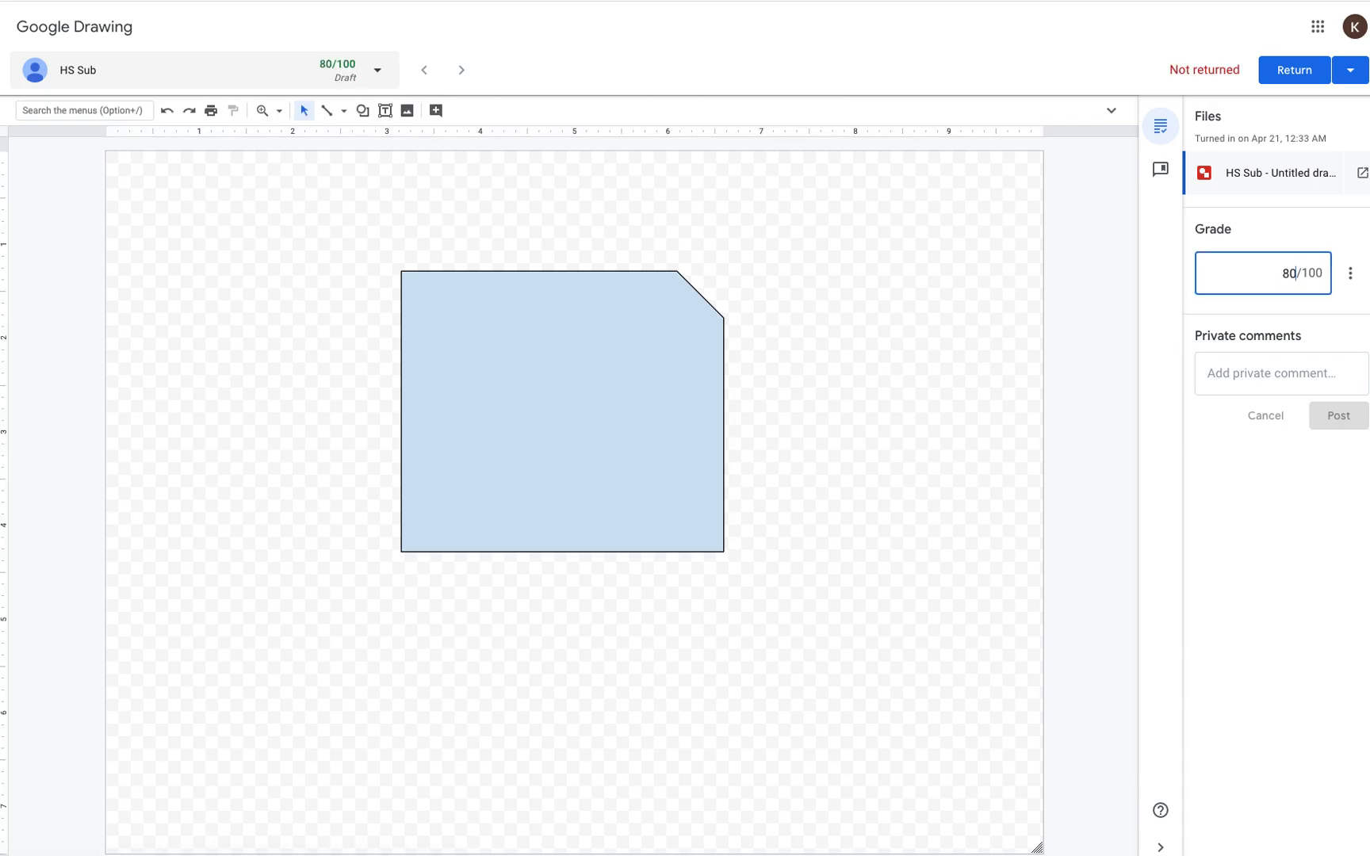
{"action": "left_click", "coordinate": [1313, 370]}
{"action": "type", "text": "asdasd"}
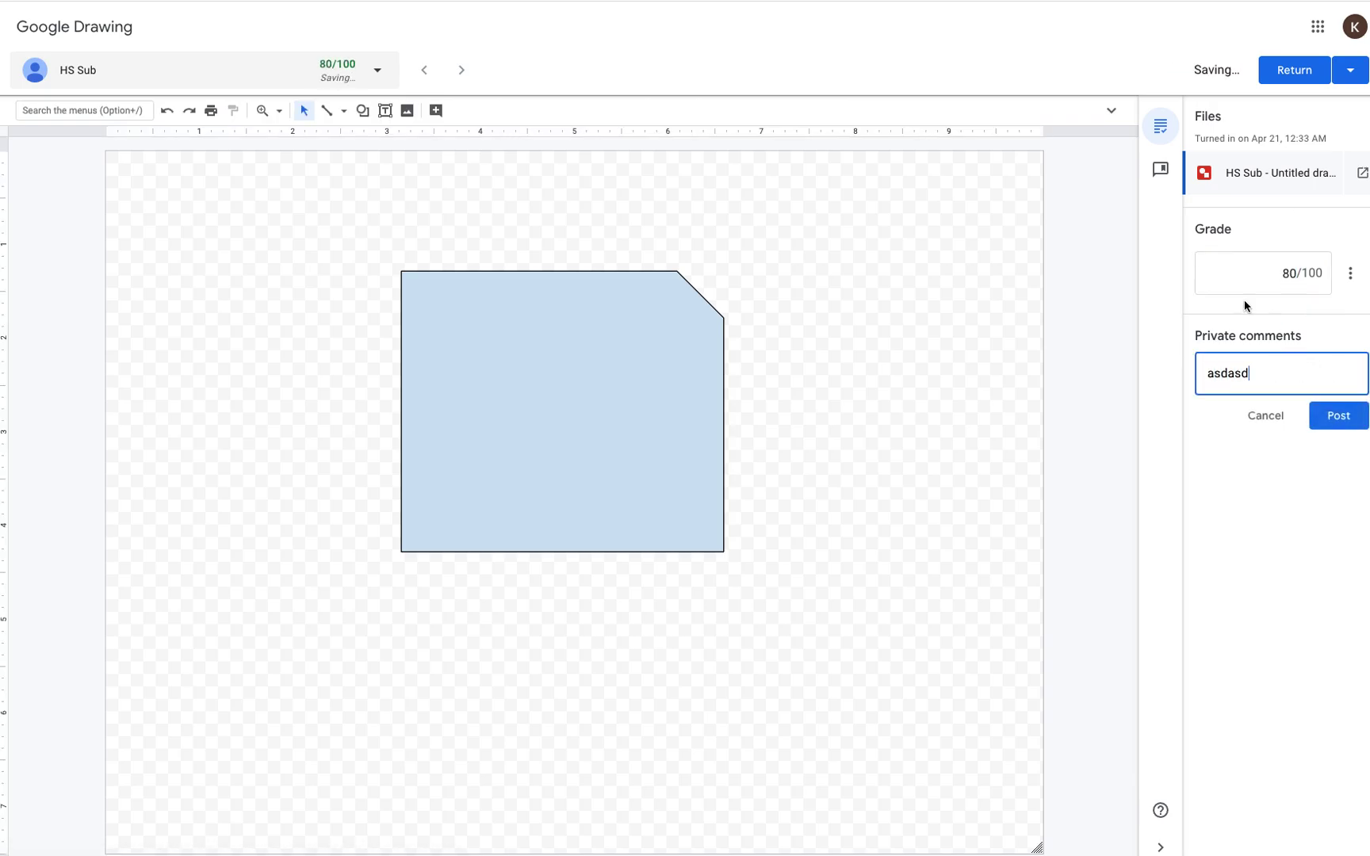
{"action": "left_click", "coordinate": [1292, 70]}
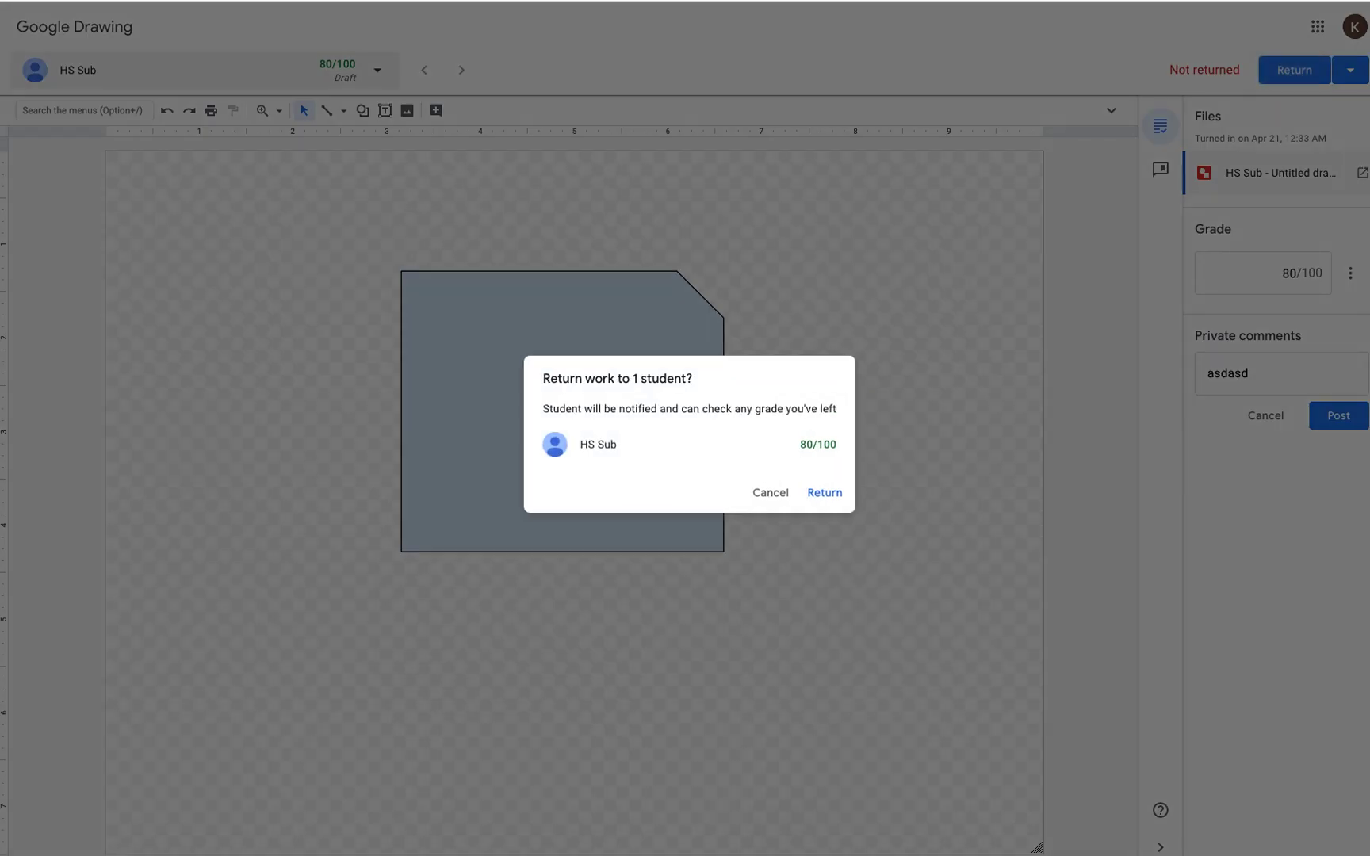
{"action": "left_click", "coordinate": [824, 493]}
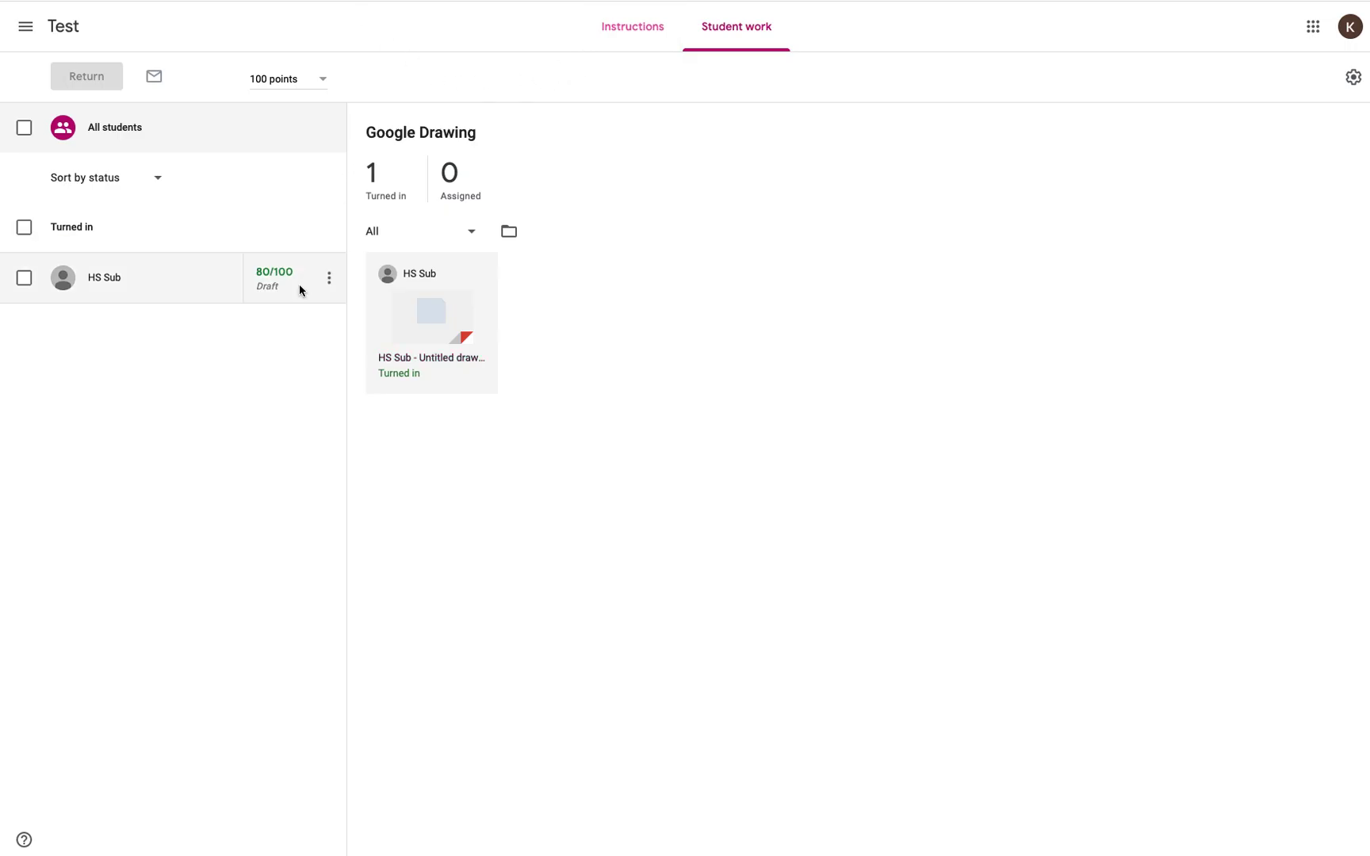
Step: Open the turned-in submission for Google Form (not quiz) and check the student's form
{"action": "left_click", "coordinate": [63, 26]}
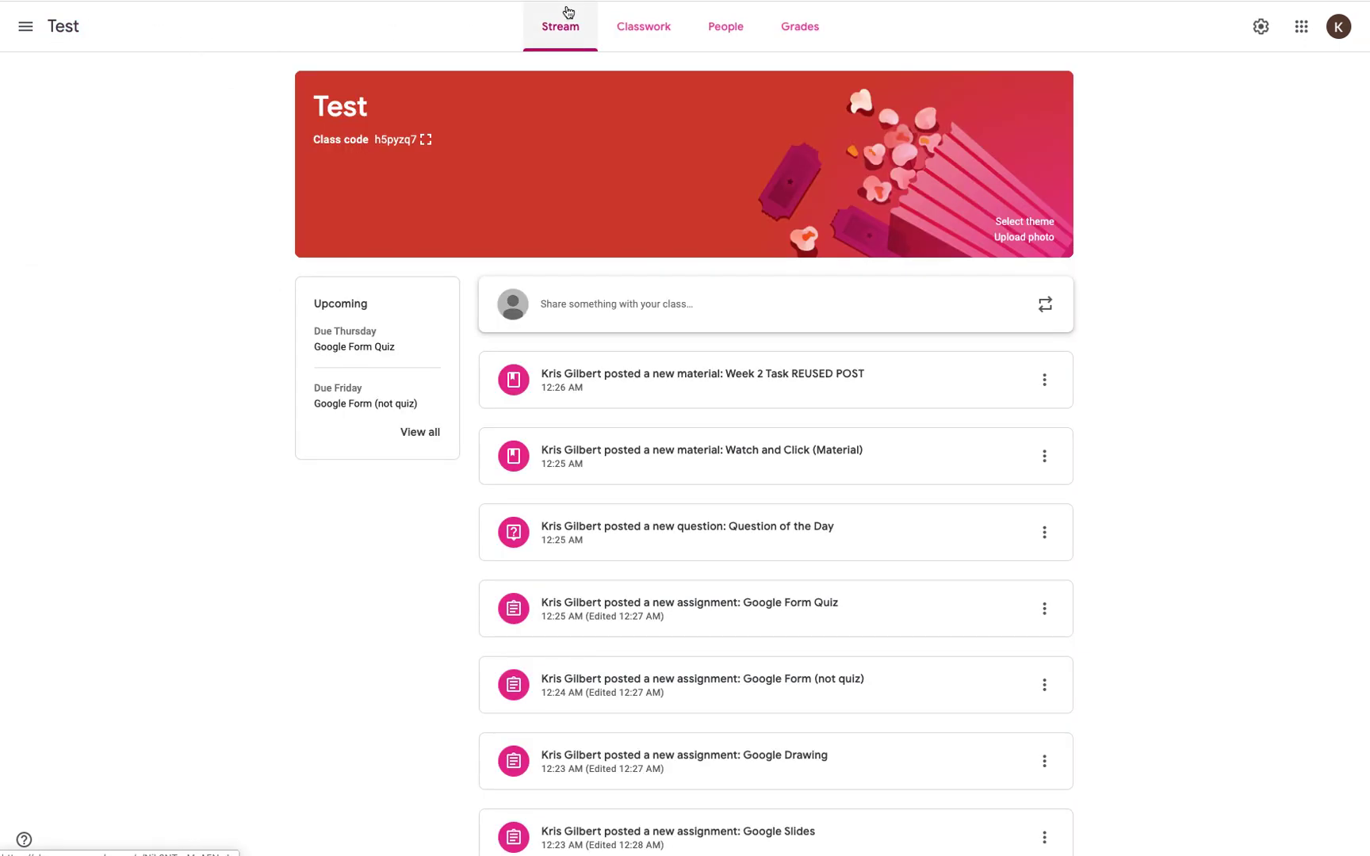
{"action": "left_click", "coordinate": [635, 24]}
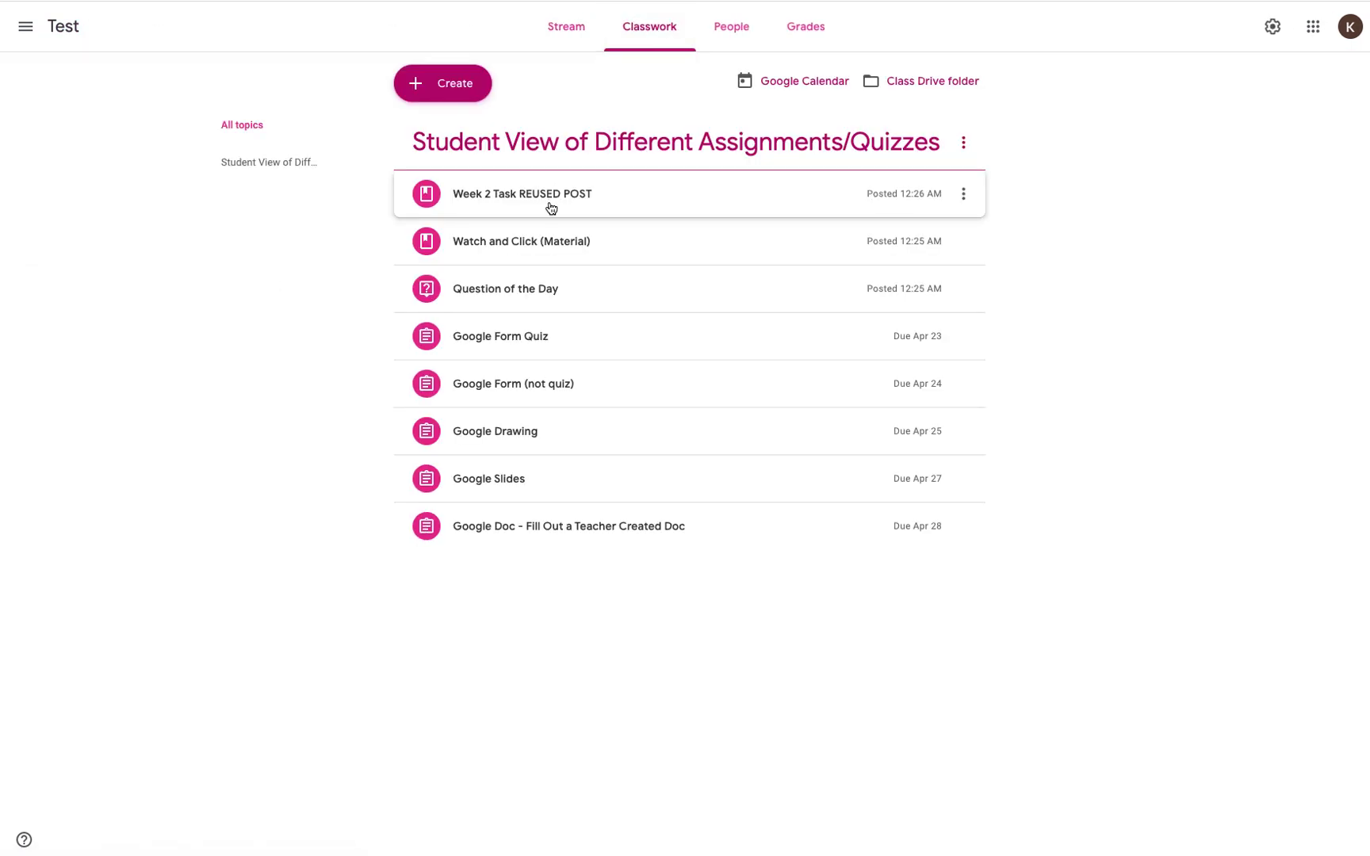
{"action": "left_click", "coordinate": [479, 387]}
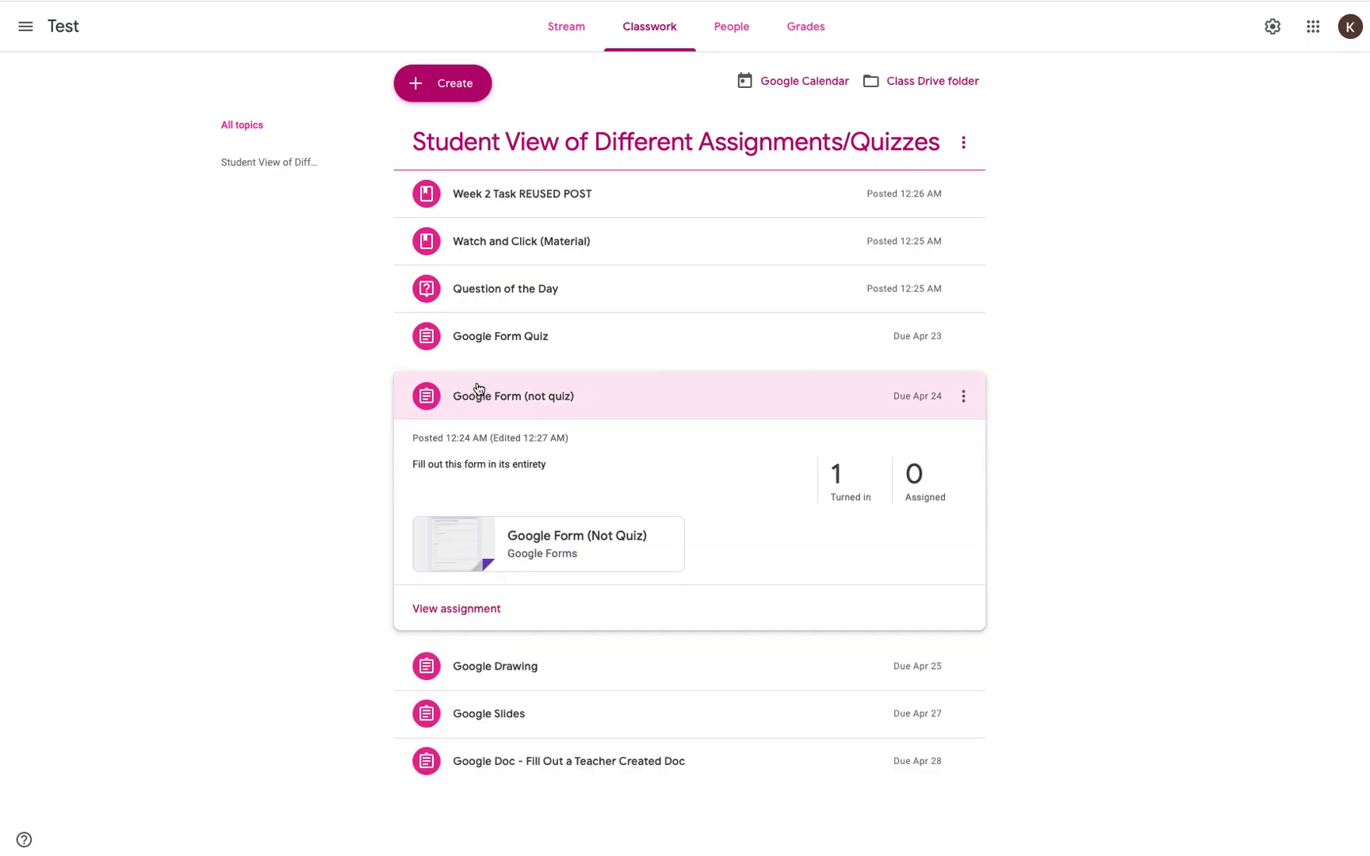
{"action": "left_click", "coordinate": [839, 477]}
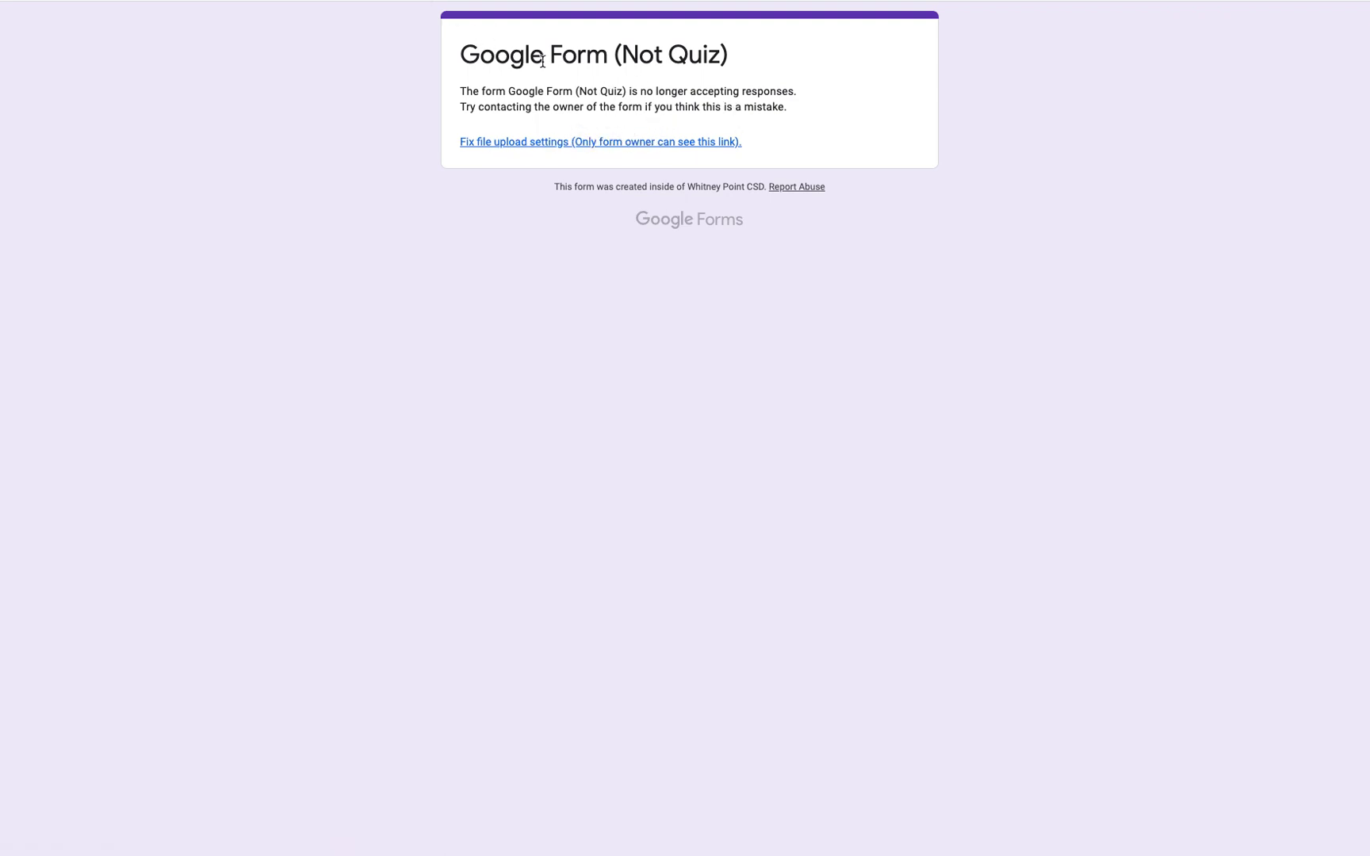
{"action": "key", "text": "super+w"}
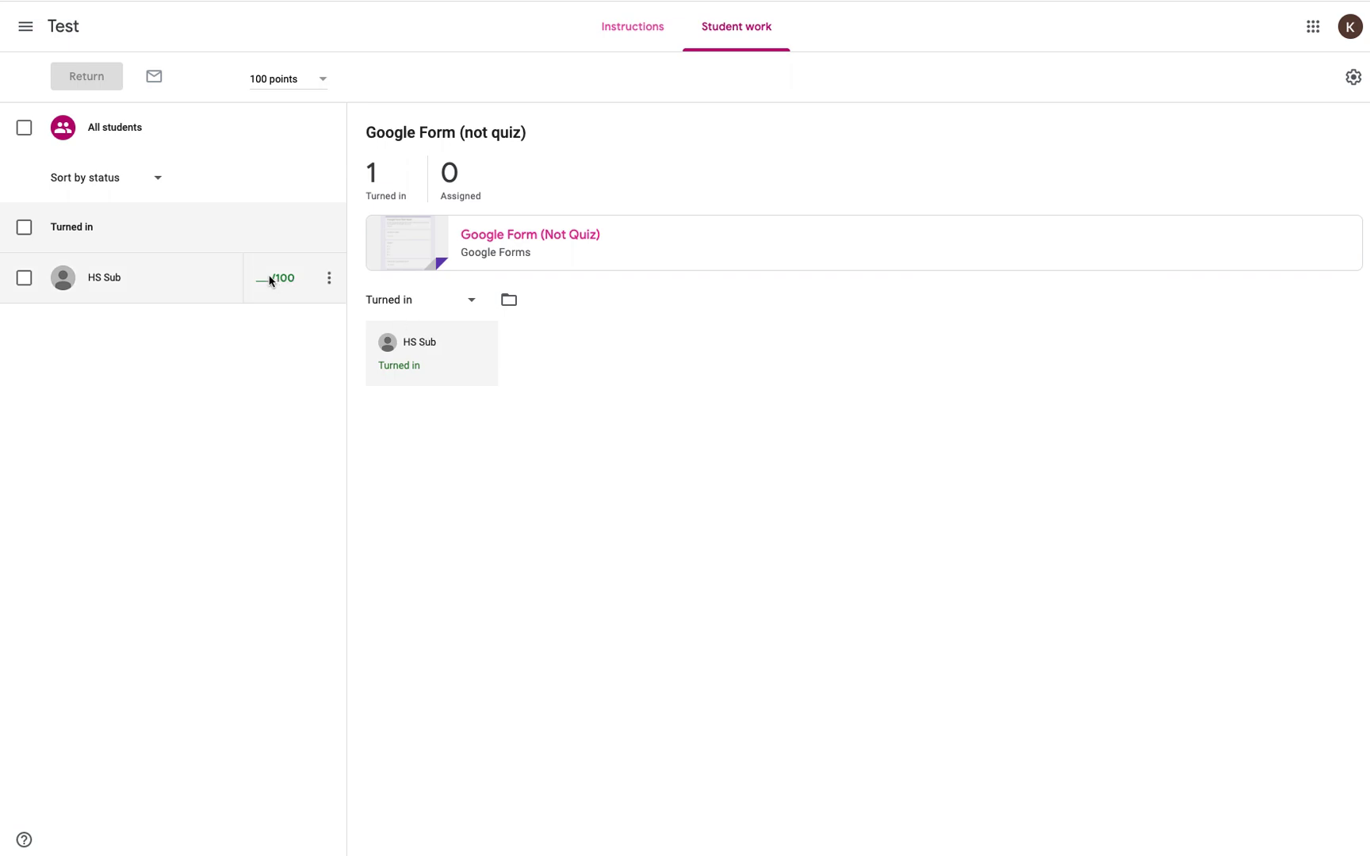
Step: Grade the Google Form (not quiz) submission 100/100 and return it to the student
{"action": "left_click", "coordinate": [274, 277]}
{"action": "type", "text": "100"}
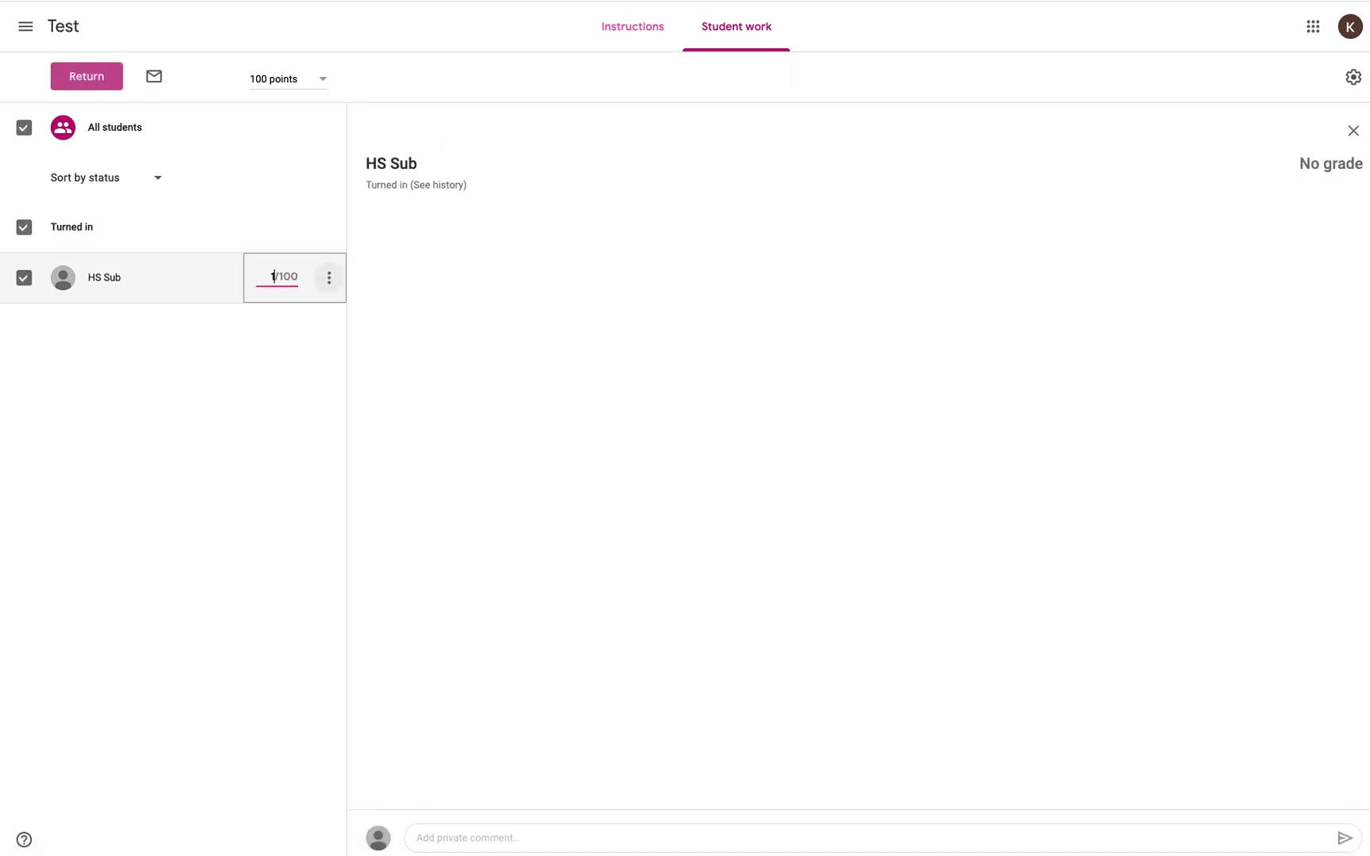
{"action": "key", "text": "Return"}
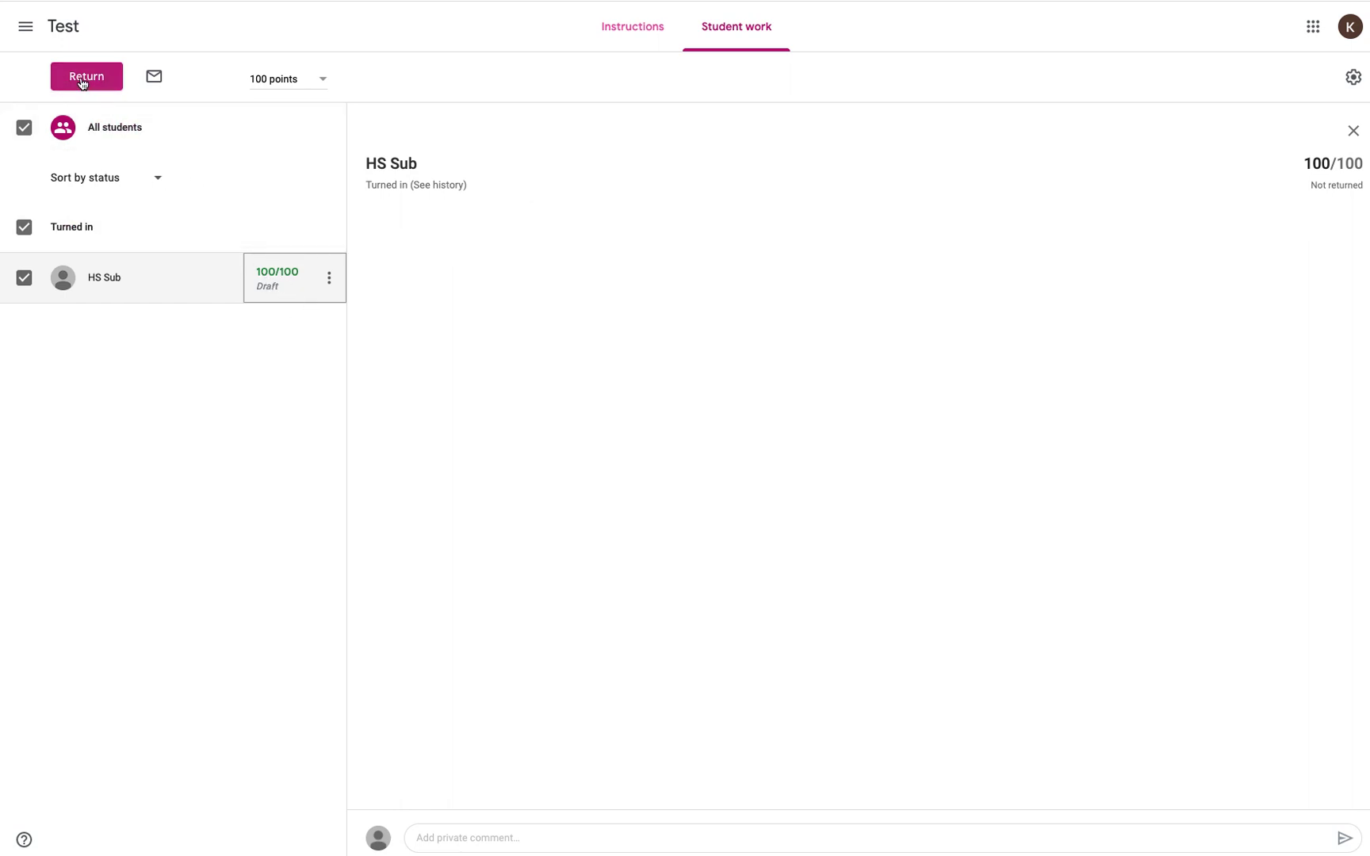
{"action": "left_click", "coordinate": [83, 79]}
{"action": "left_click", "coordinate": [819, 511]}
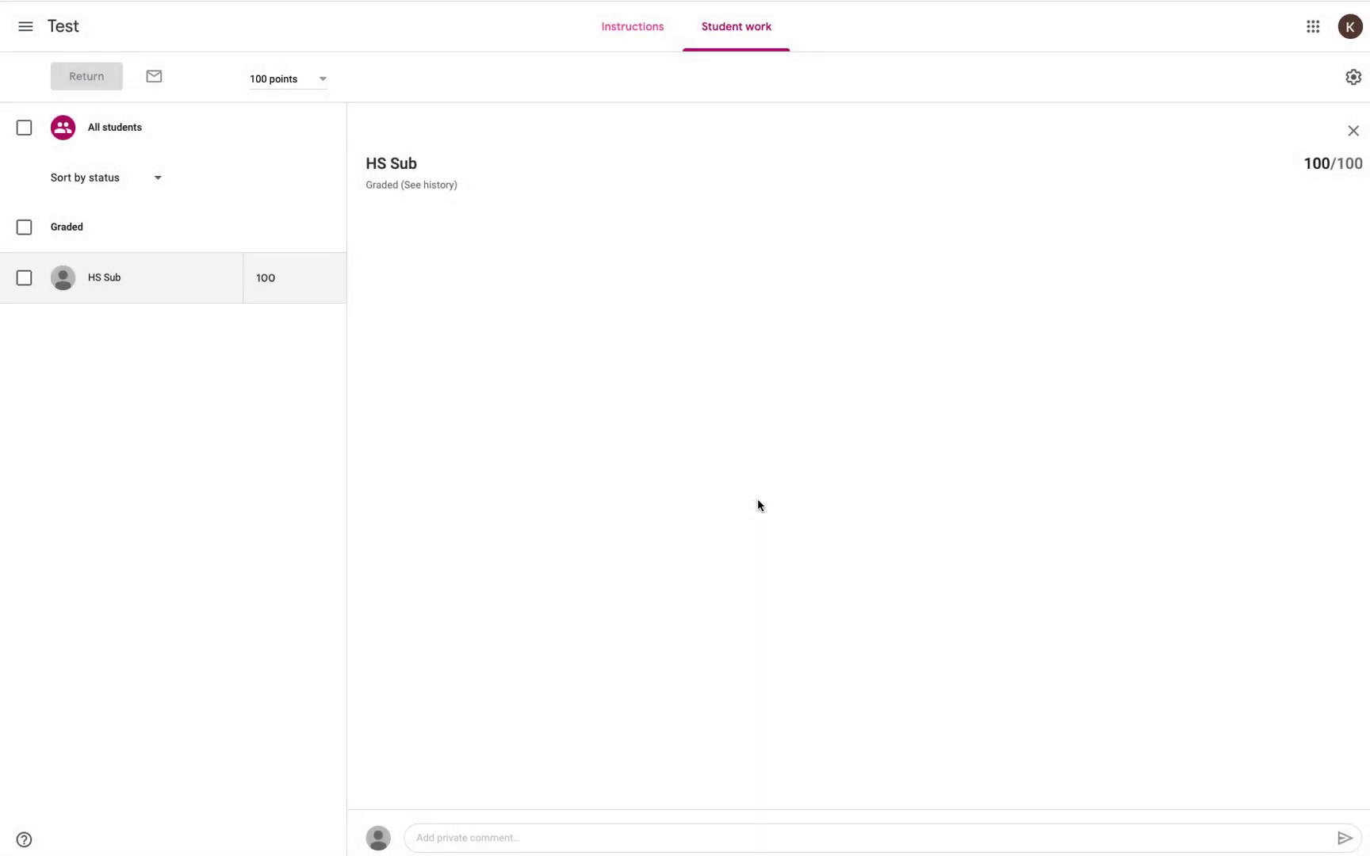
{"action": "left_click", "coordinate": [66, 30]}
{"action": "left_click", "coordinate": [644, 27]}
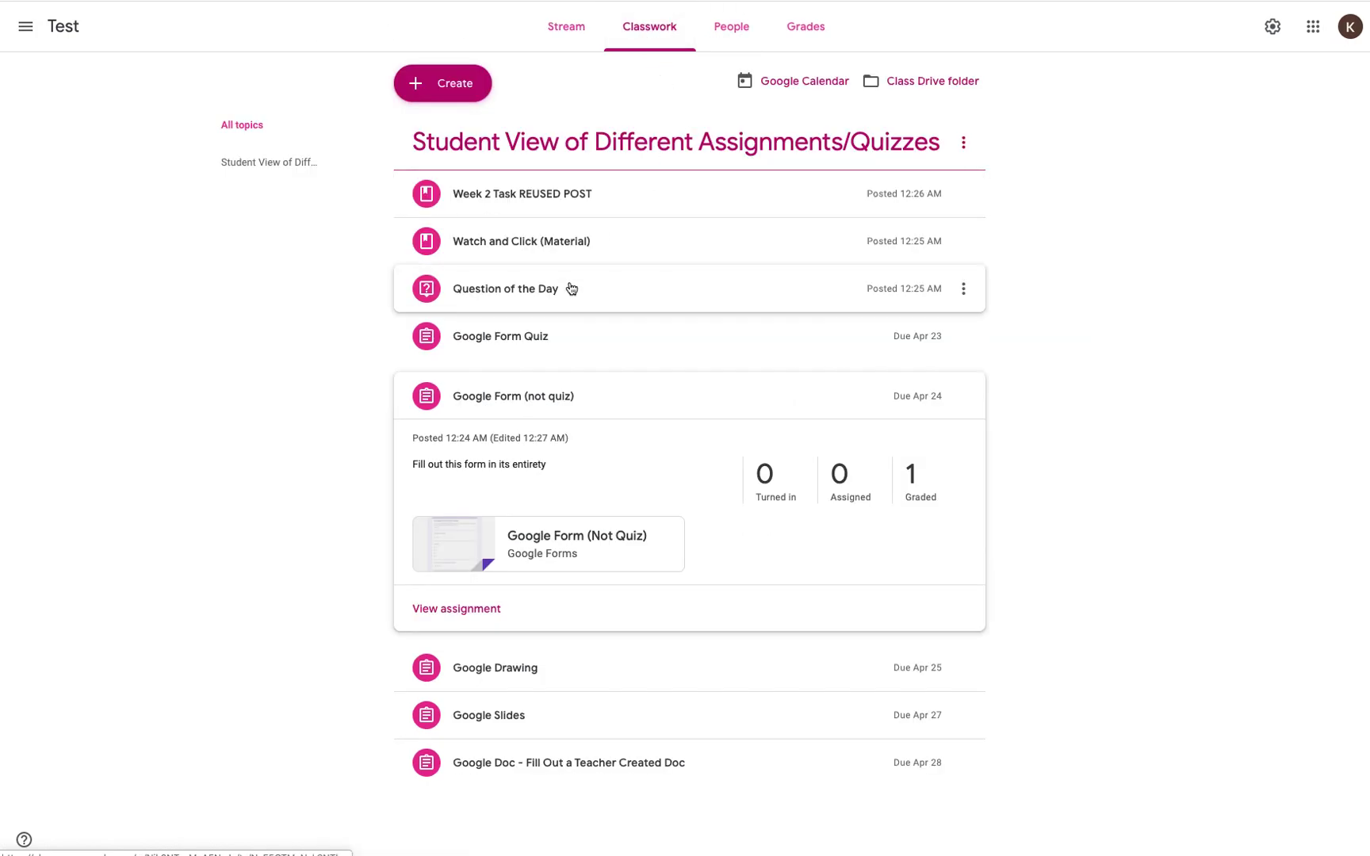
Step: Open the Google Form Quiz turned-in work and import its grades from Forms
{"action": "left_click", "coordinate": [532, 344]}
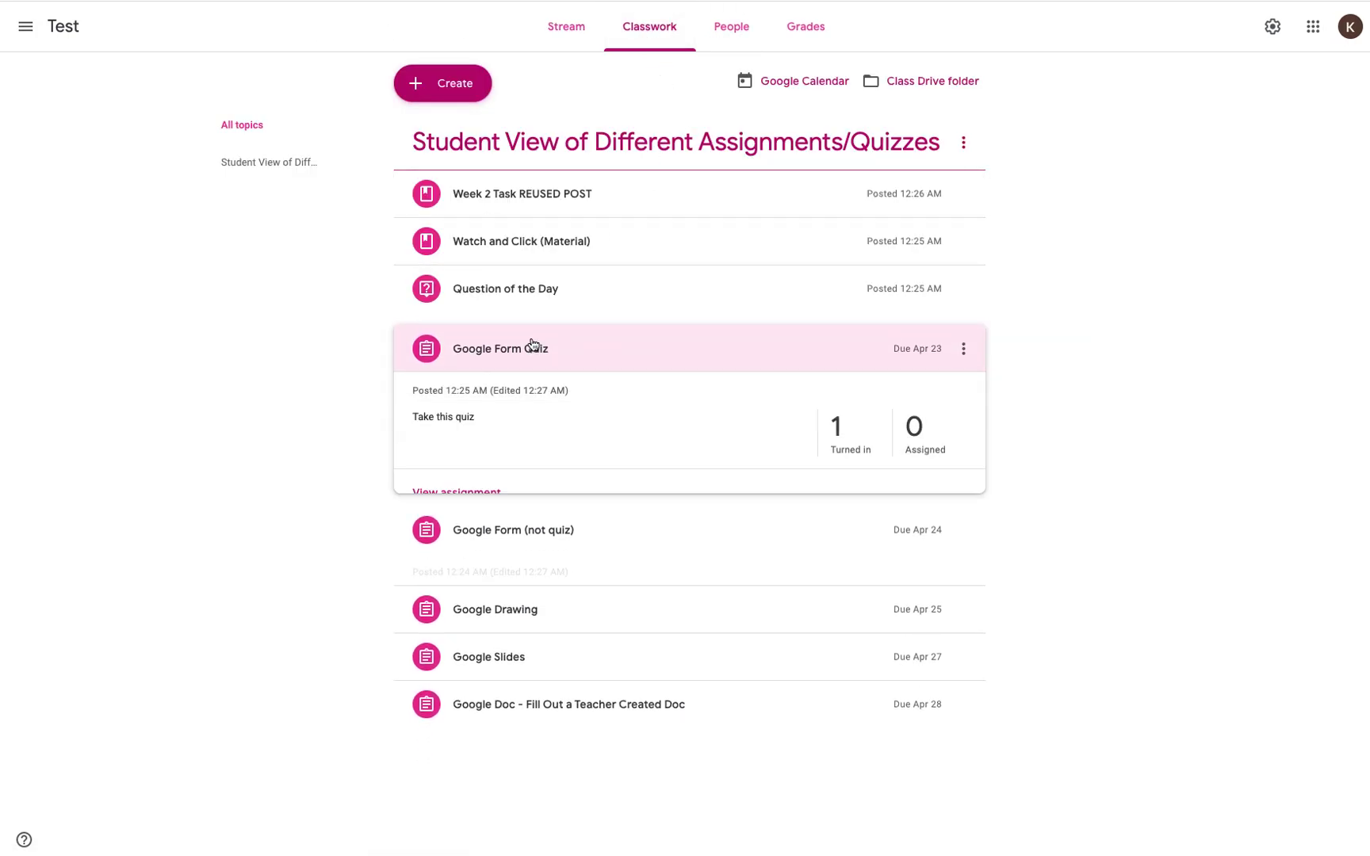
{"action": "left_click", "coordinate": [838, 430]}
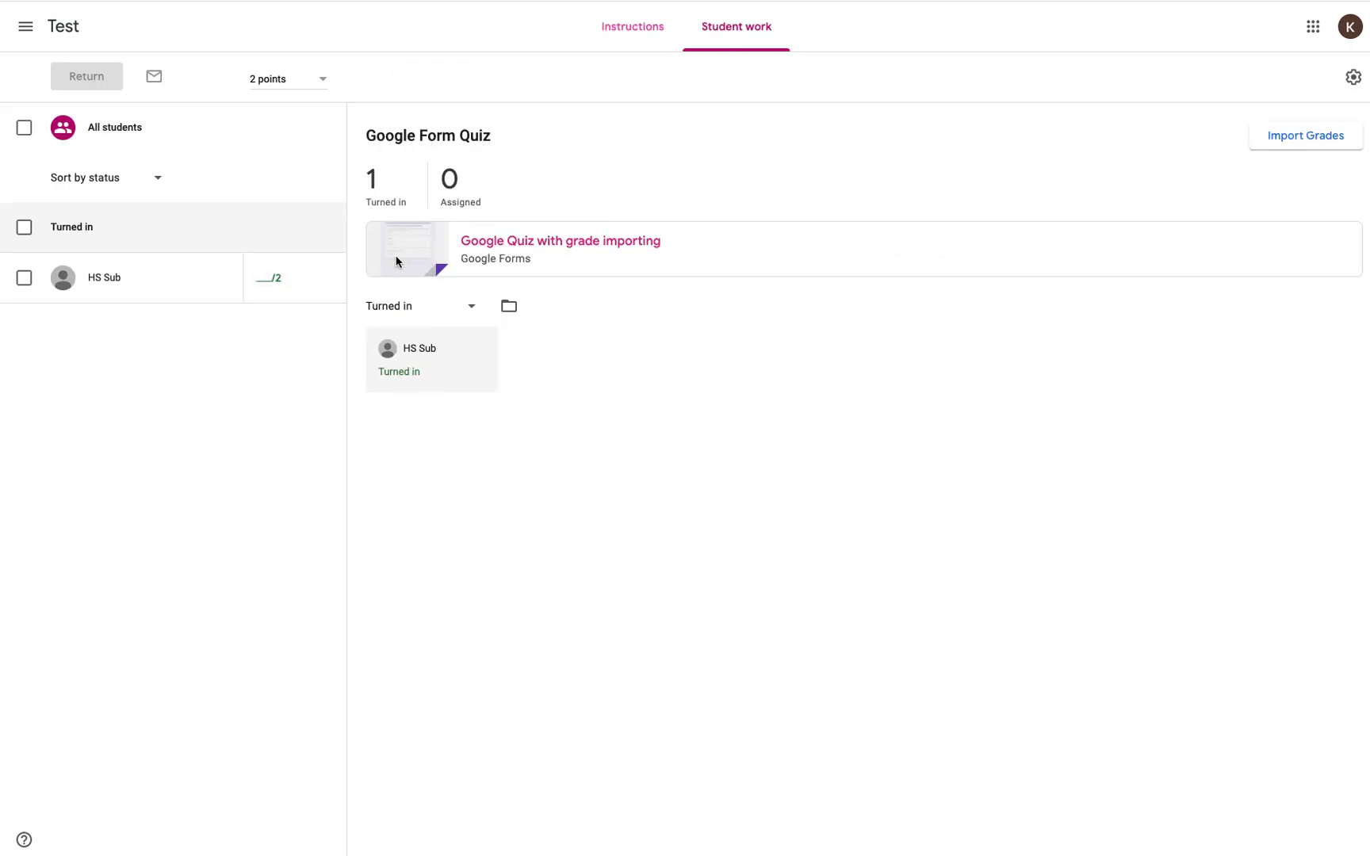
{"action": "left_click", "coordinate": [395, 263]}
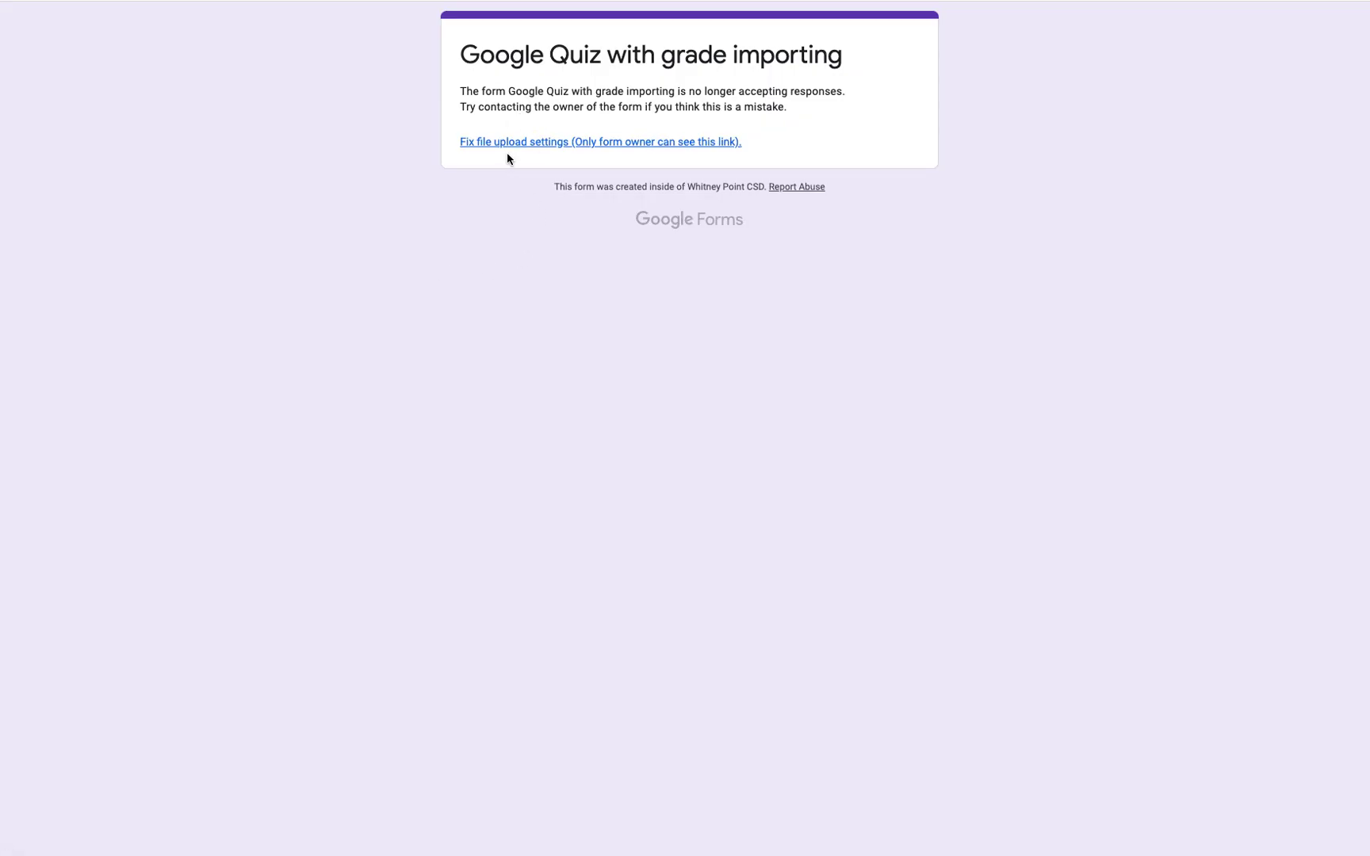
{"action": "key", "text": "super+w"}
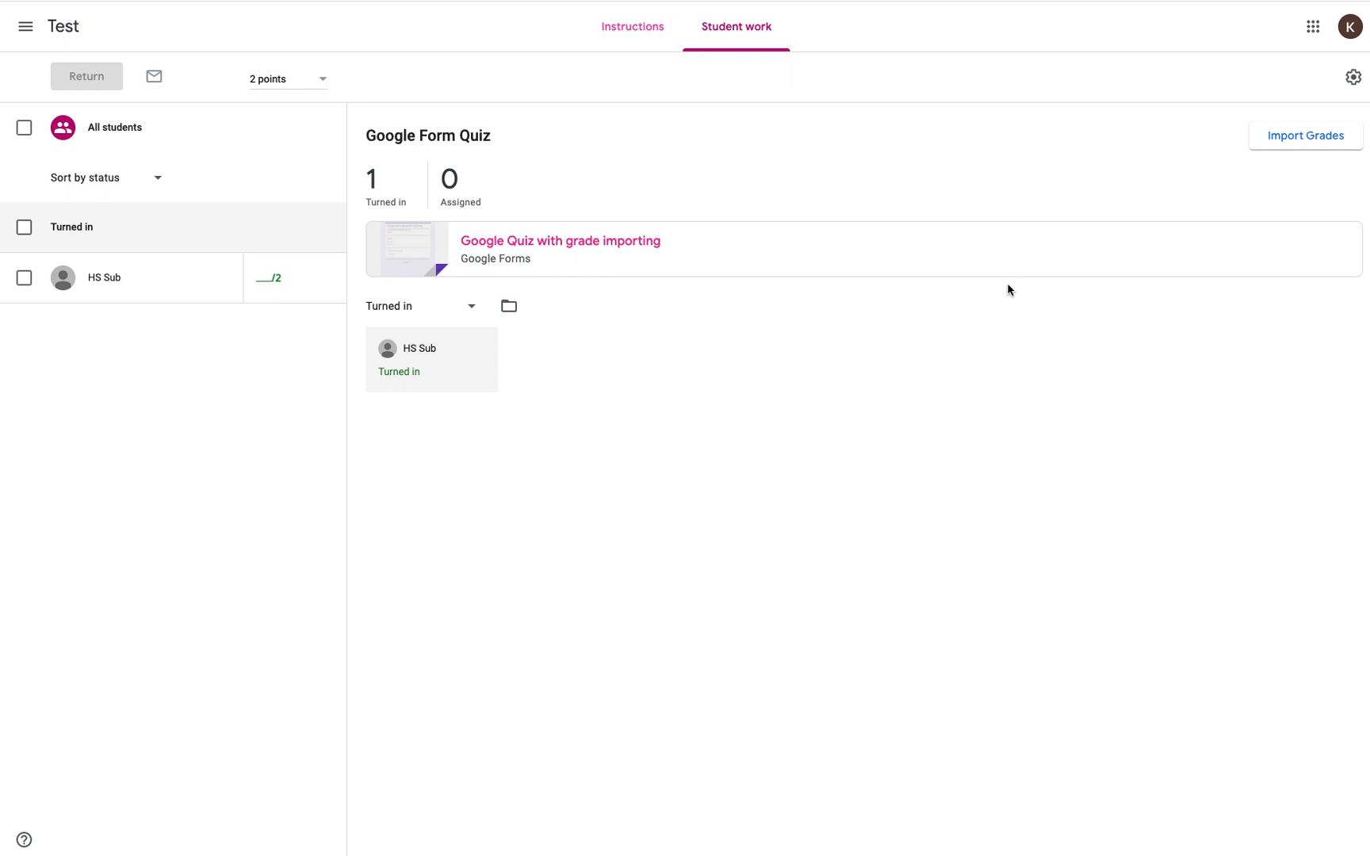
{"action": "left_click", "coordinate": [1295, 141]}
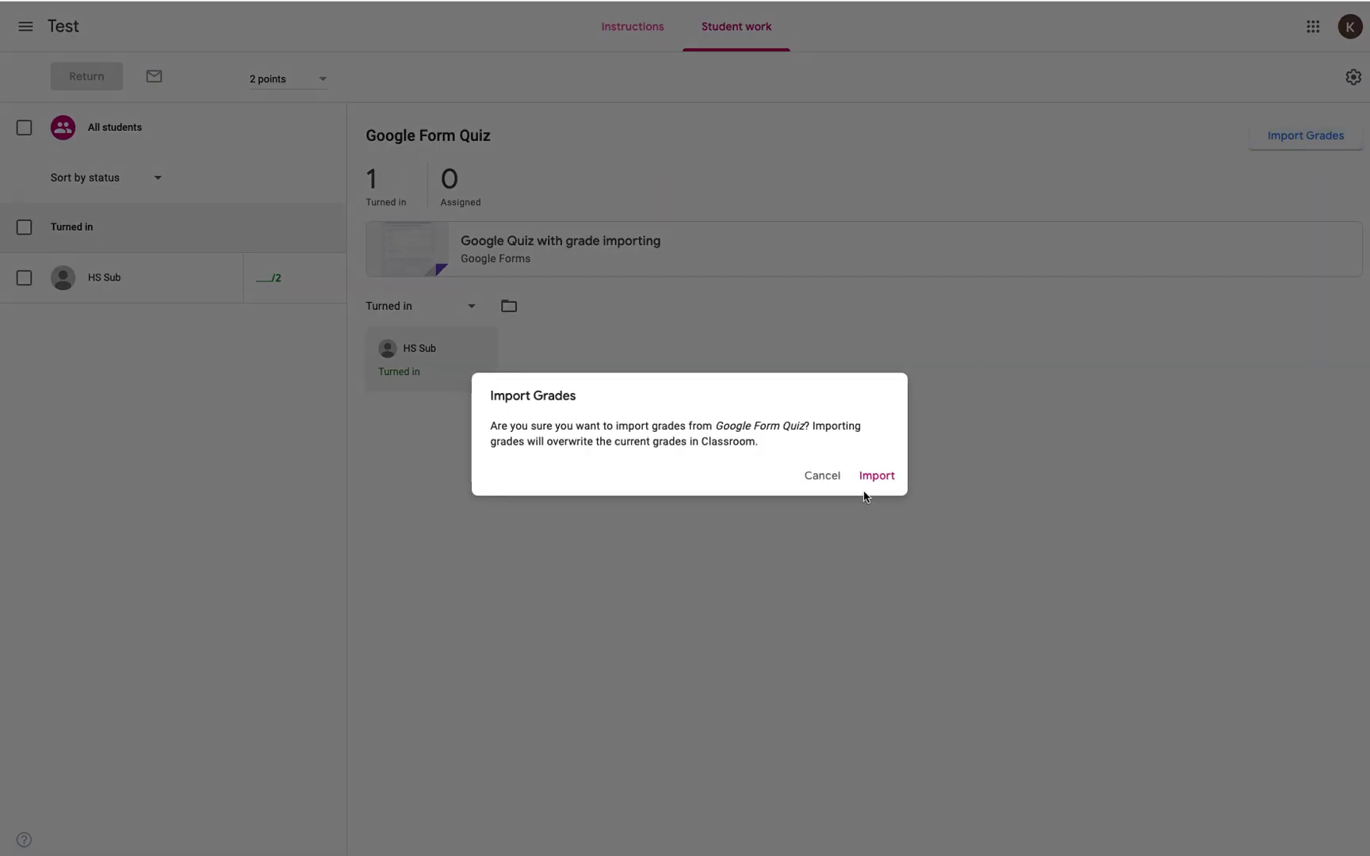
{"action": "left_click", "coordinate": [883, 478]}
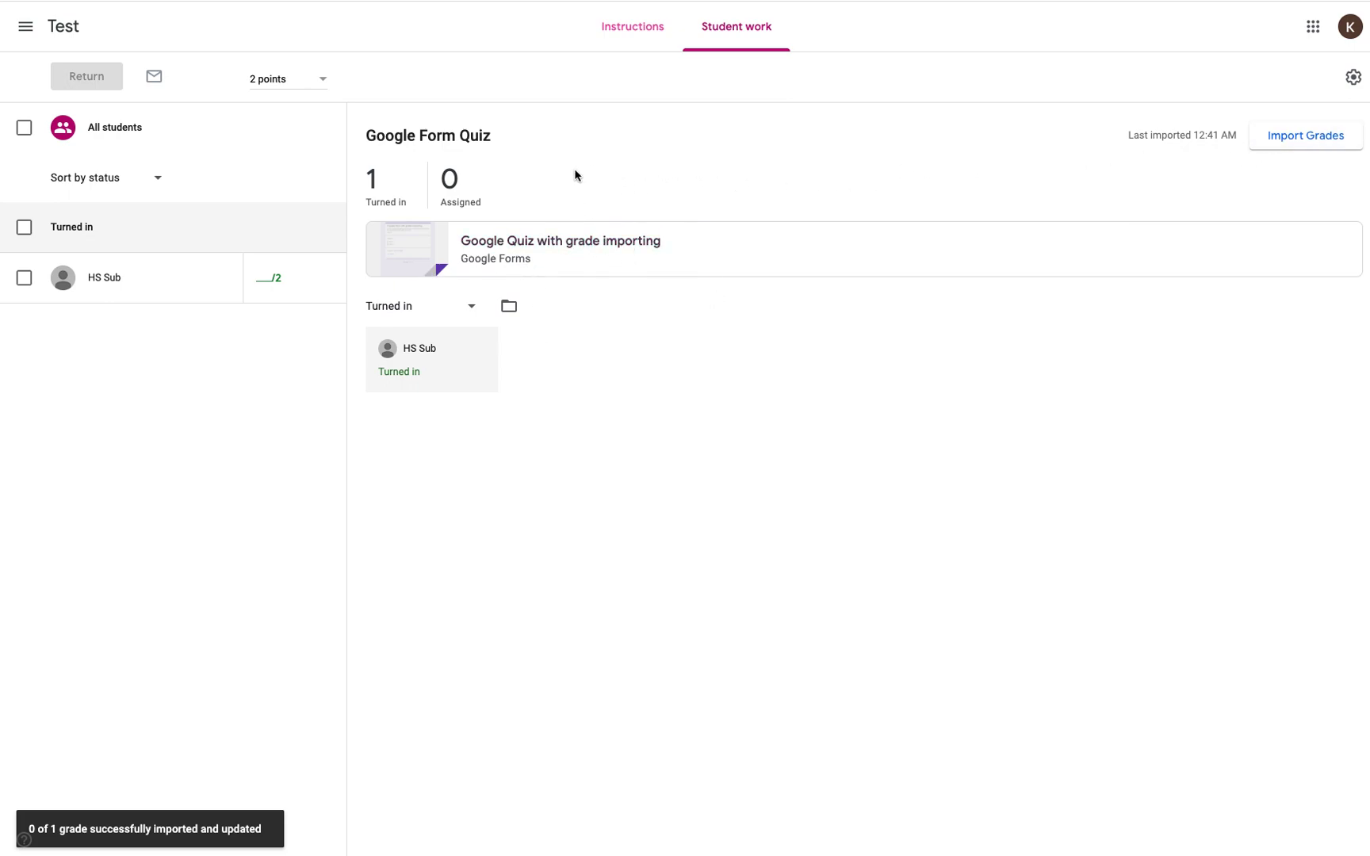
Step: Give the student's quiz a 2/2 grade and return it
{"action": "left_click", "coordinate": [293, 286]}
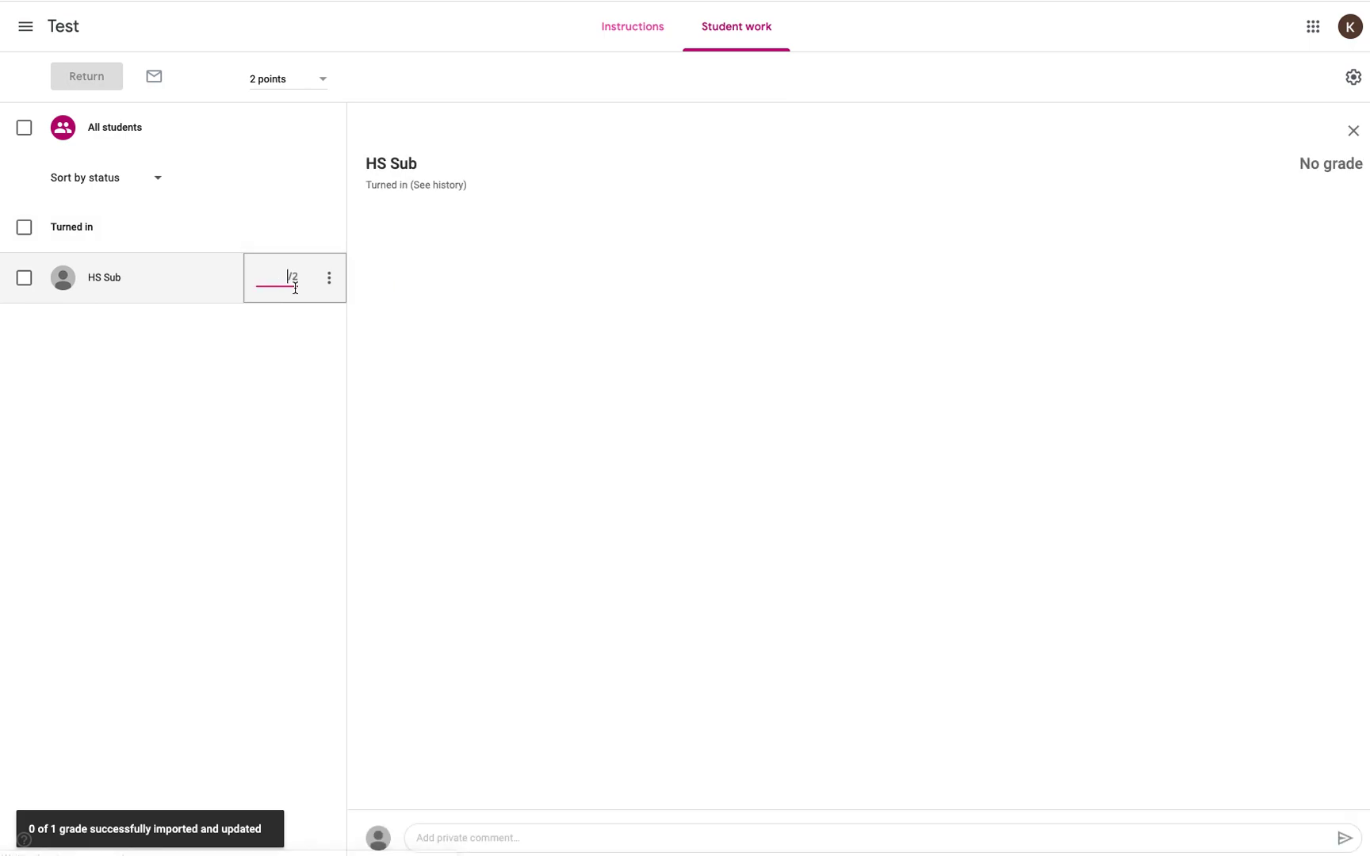
{"action": "type", "text": "2"}
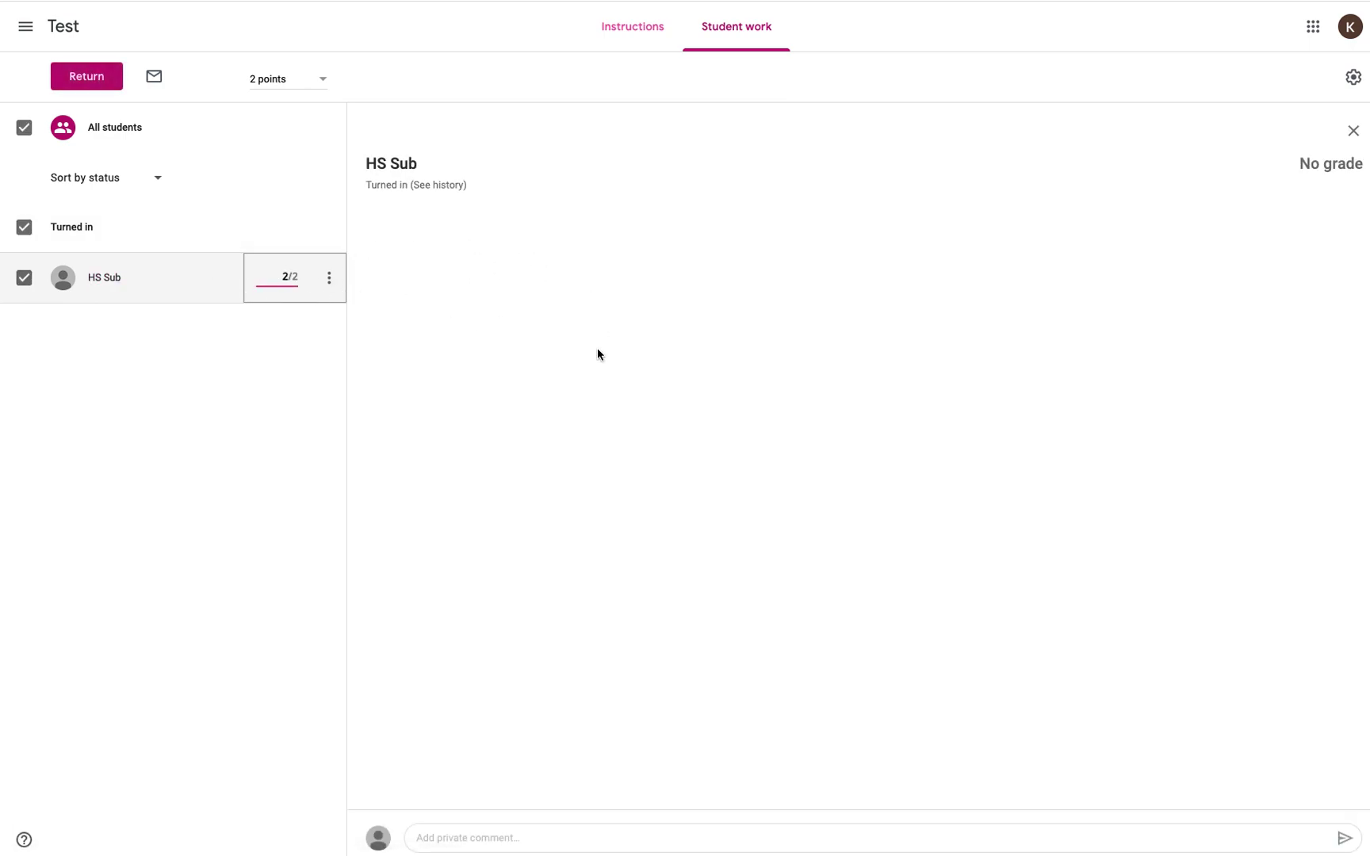
{"action": "left_click", "coordinate": [597, 354]}
{"action": "left_click", "coordinate": [69, 77]}
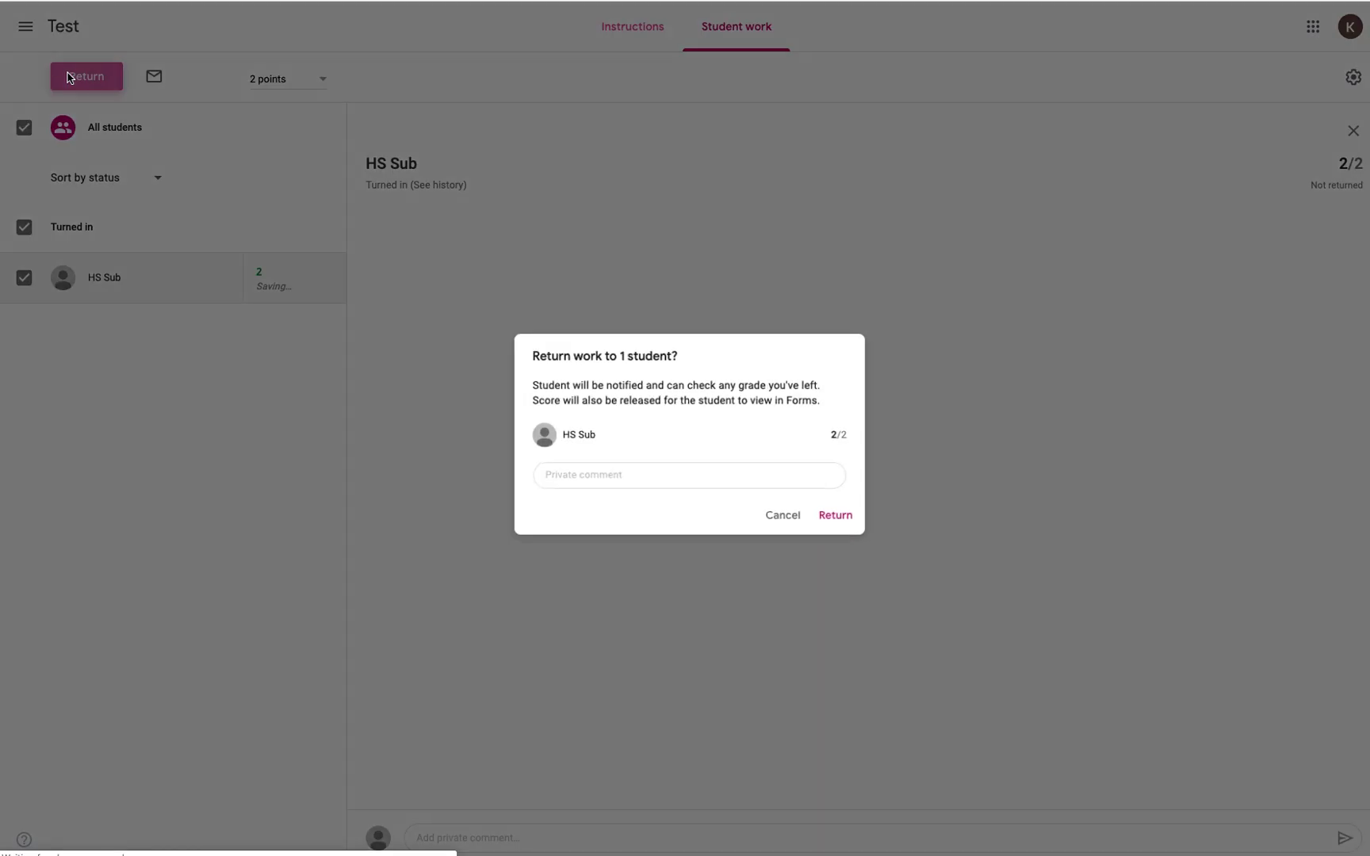
{"action": "left_click", "coordinate": [836, 515]}
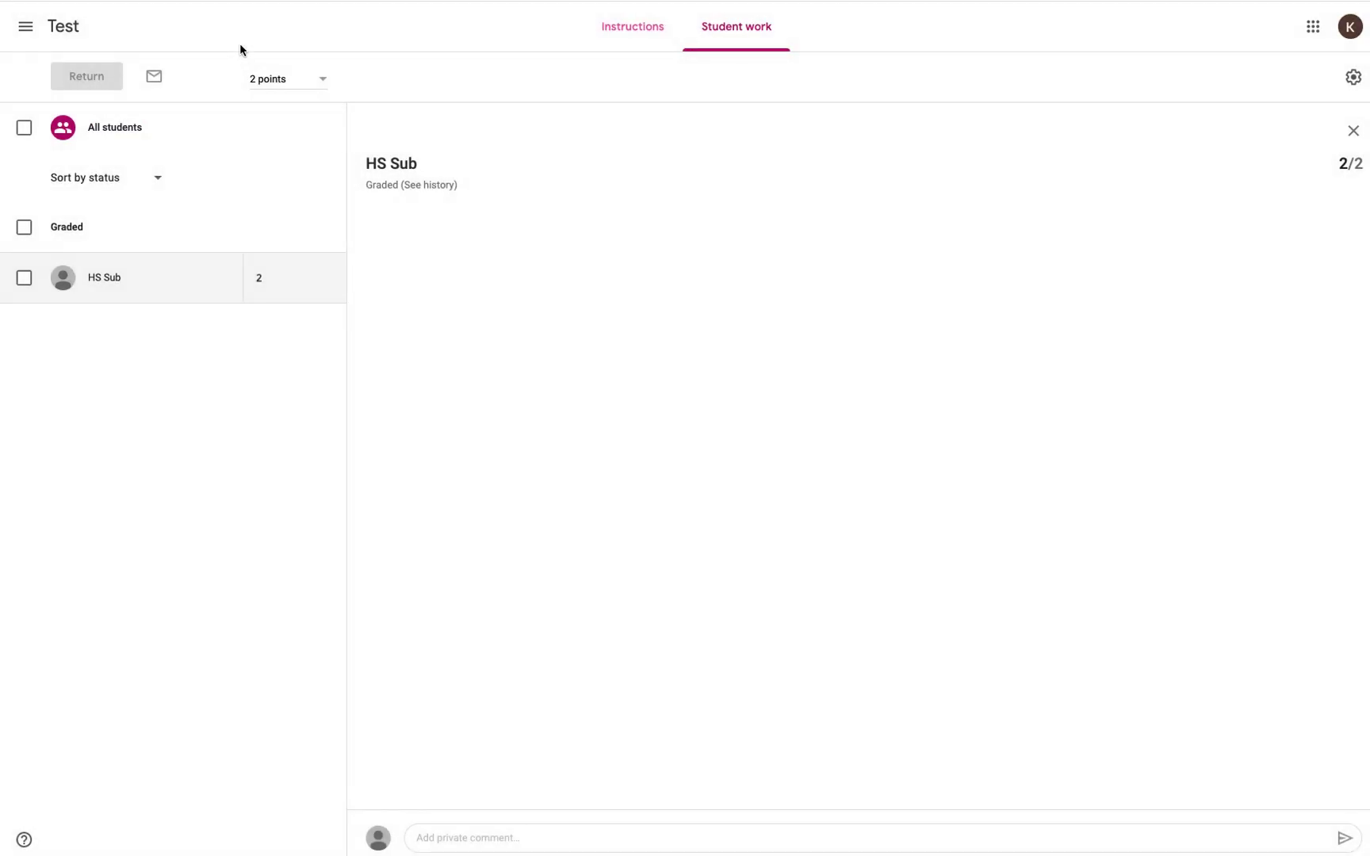
{"action": "left_click", "coordinate": [63, 28]}
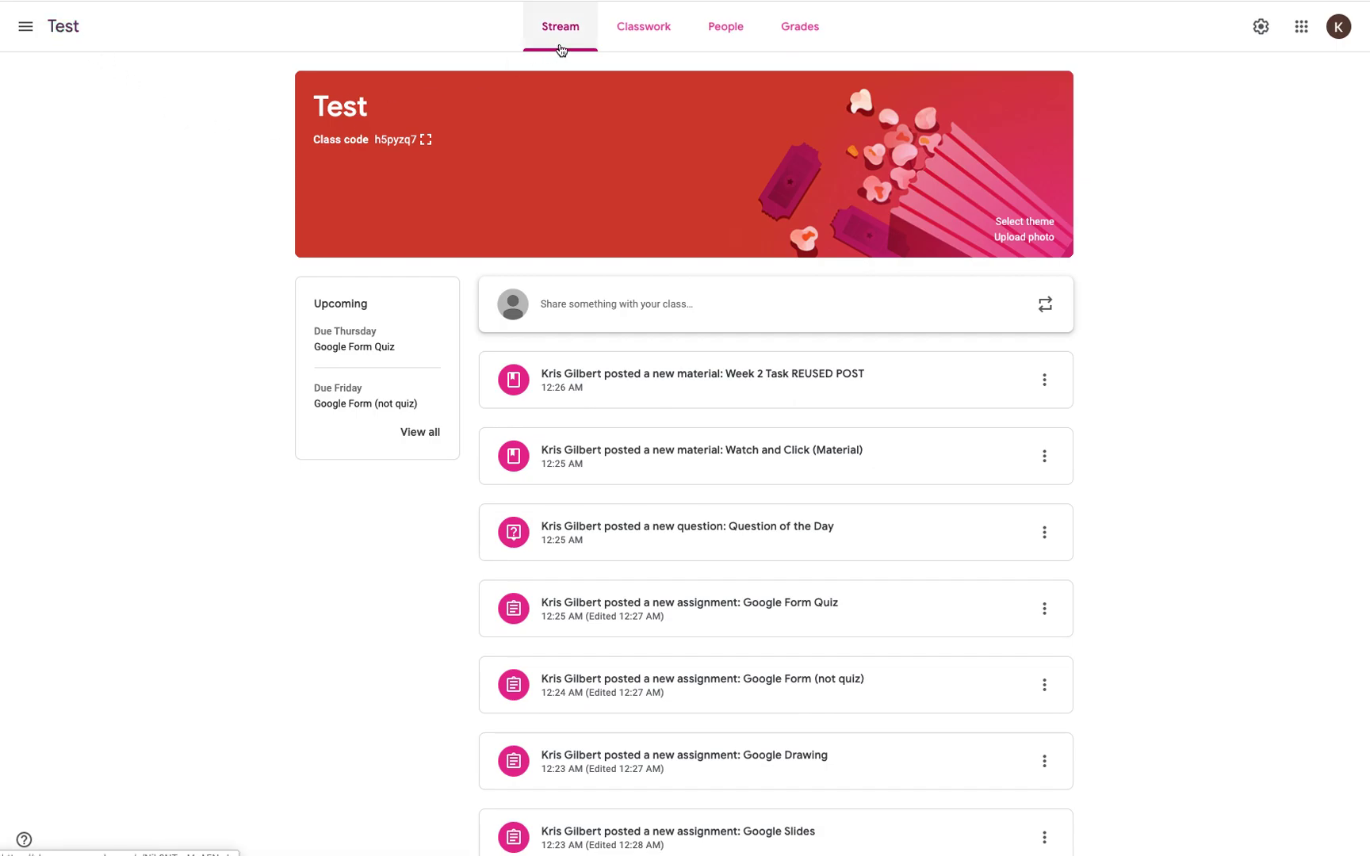
{"action": "left_click", "coordinate": [648, 24]}
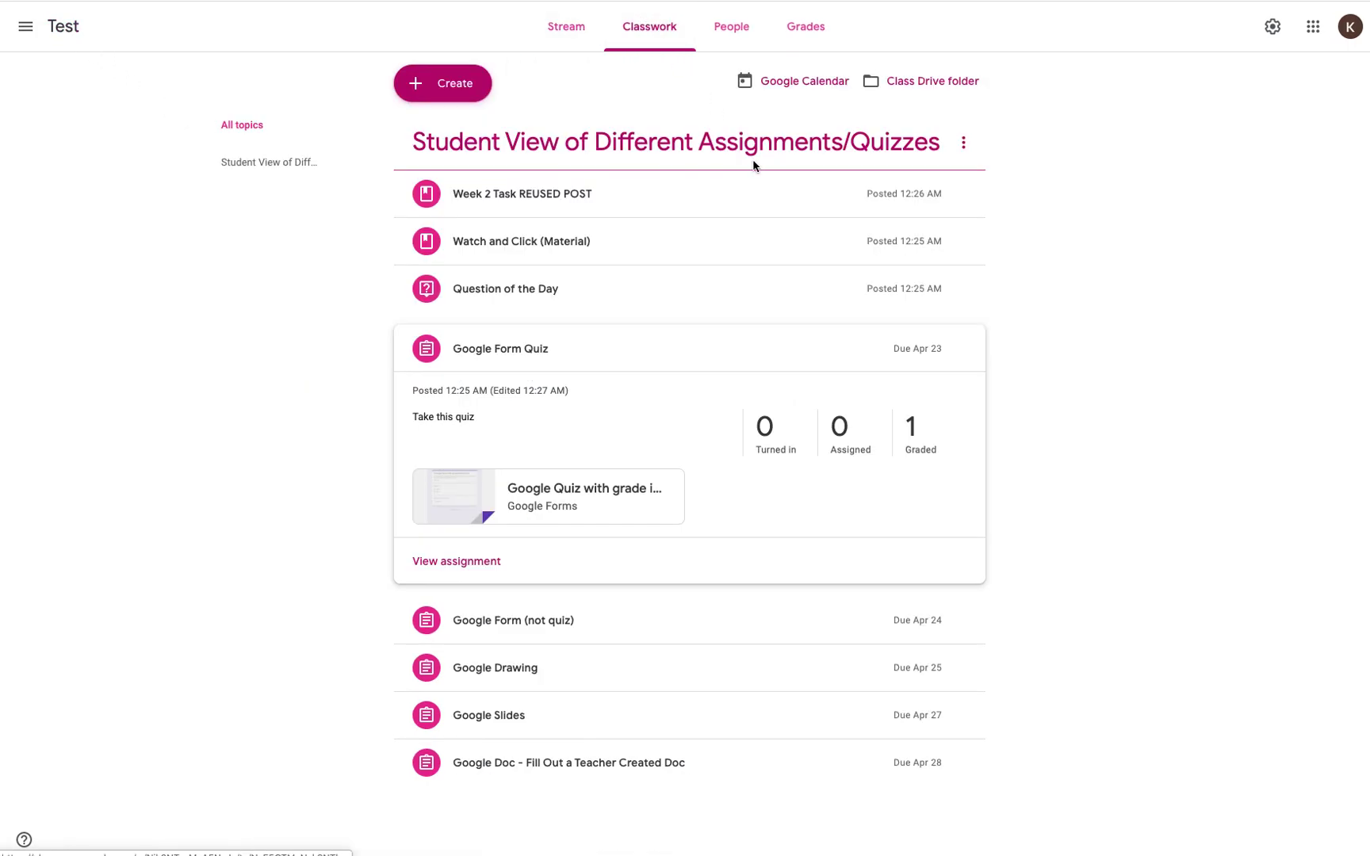
{"action": "left_click", "coordinate": [559, 238]}
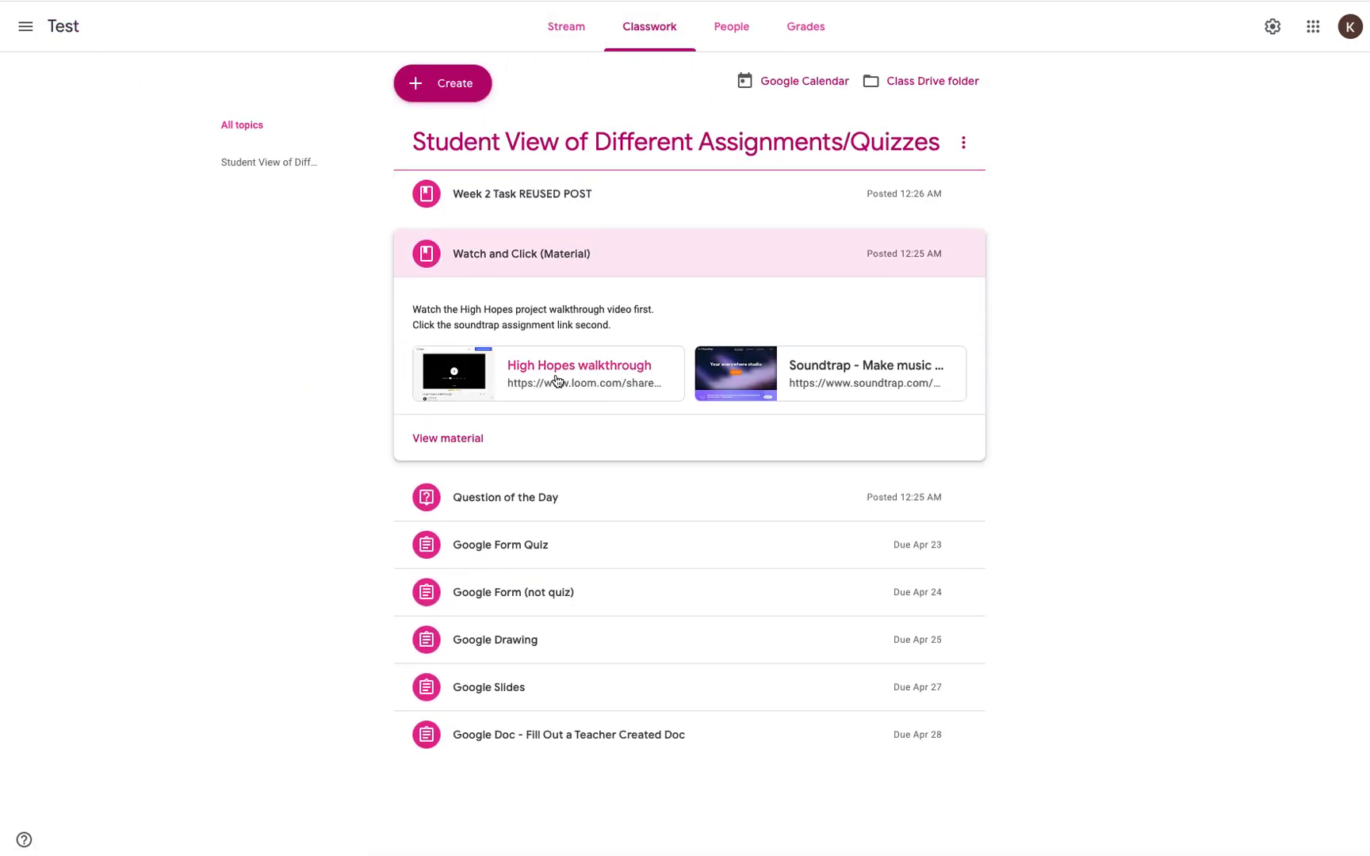
{"action": "left_click", "coordinate": [514, 200]}
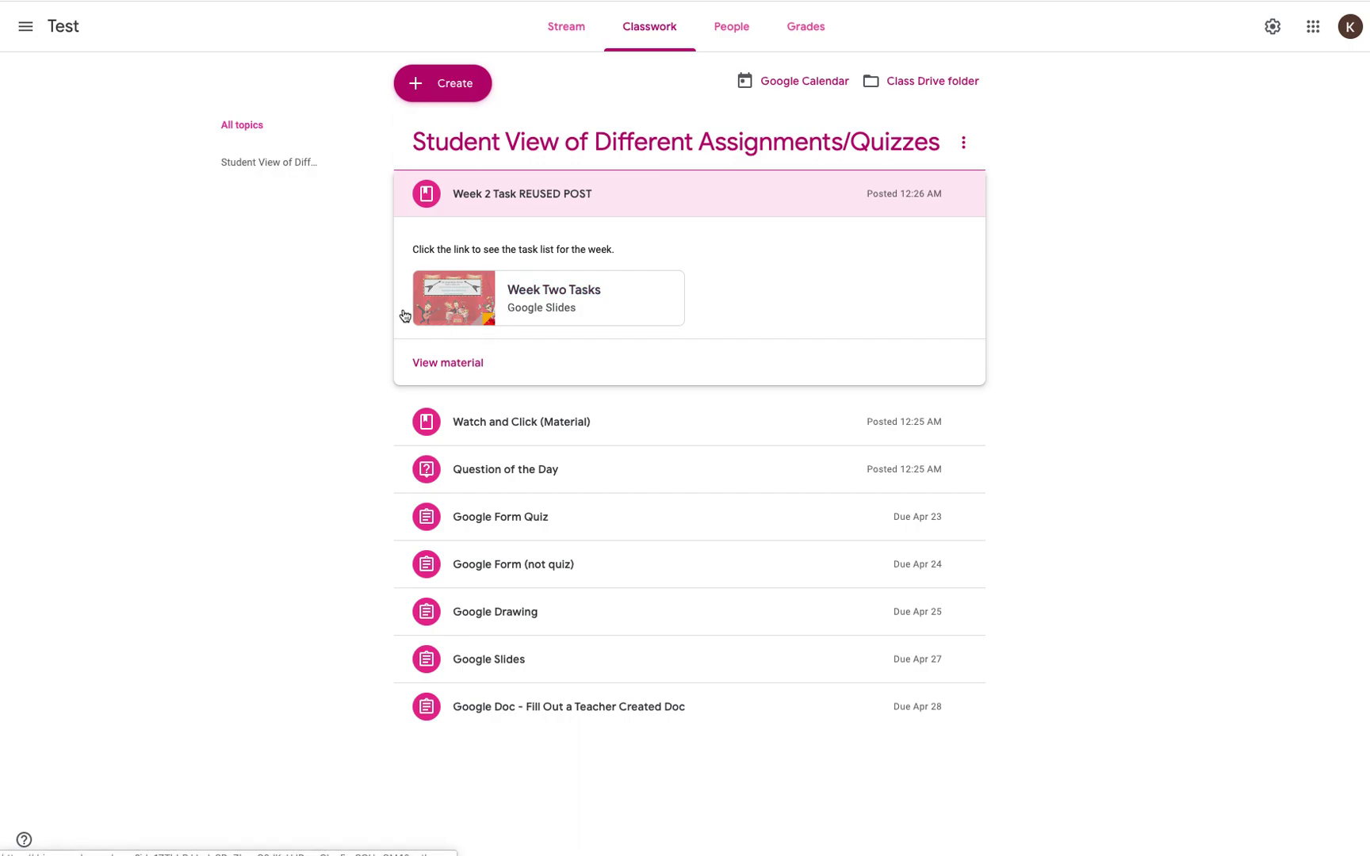
{"action": "left_click", "coordinate": [325, 337]}
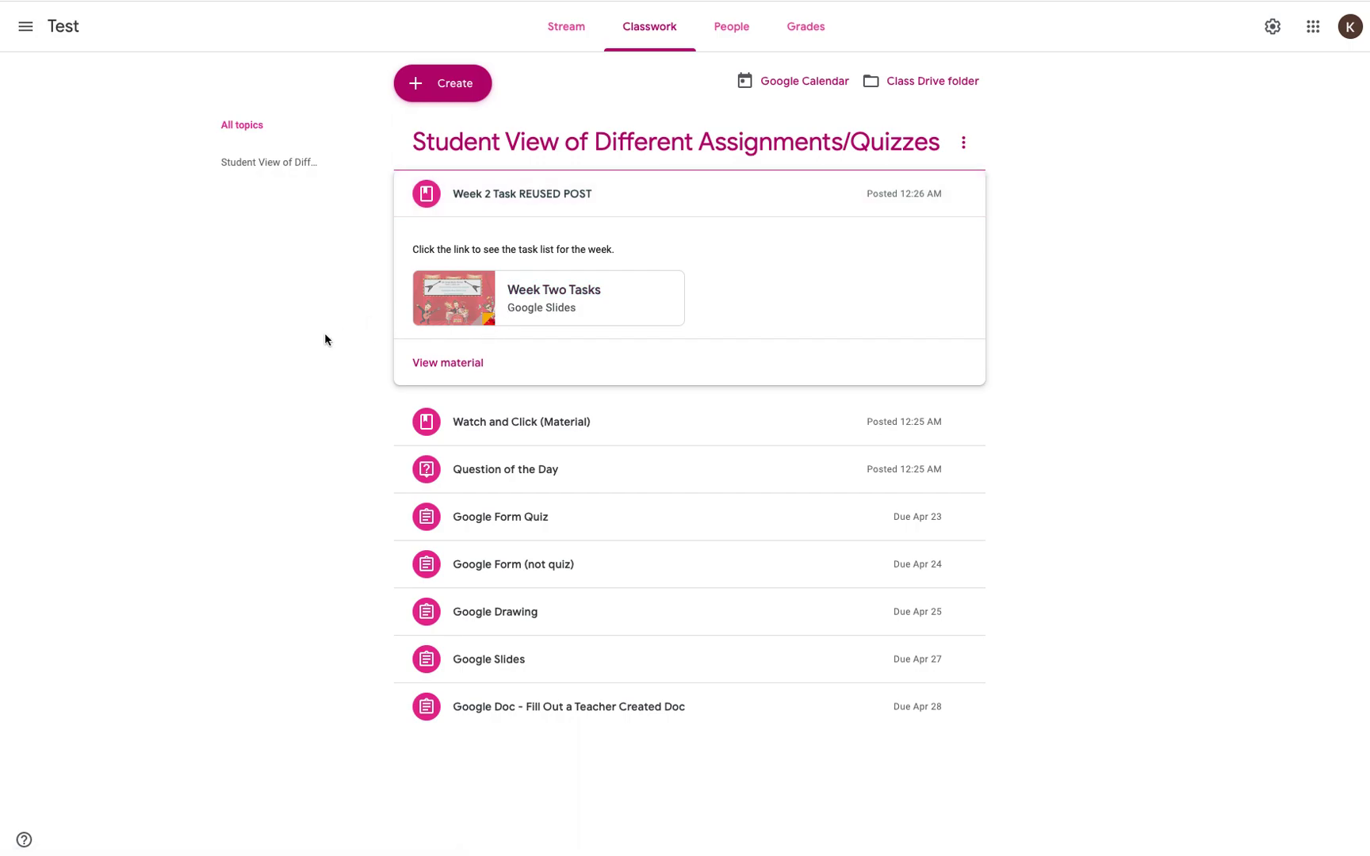
{"action": "left_click", "coordinate": [254, 164]}
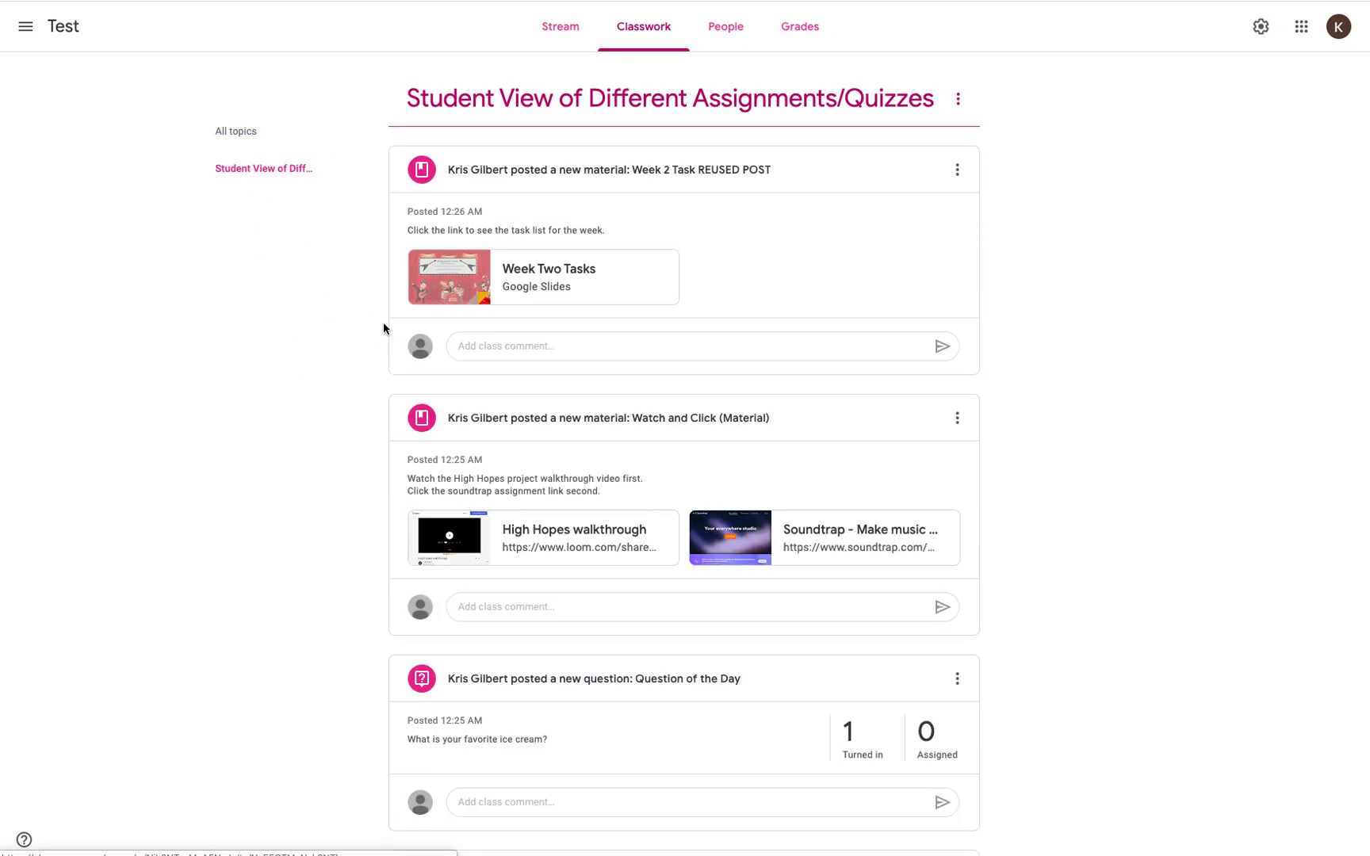
{"action": "scroll", "coordinate": [368, 312], "scroll_direction": "down", "scroll_amount": 15}
{"action": "scroll", "coordinate": [368, 315], "scroll_direction": "up", "scroll_amount": 1}
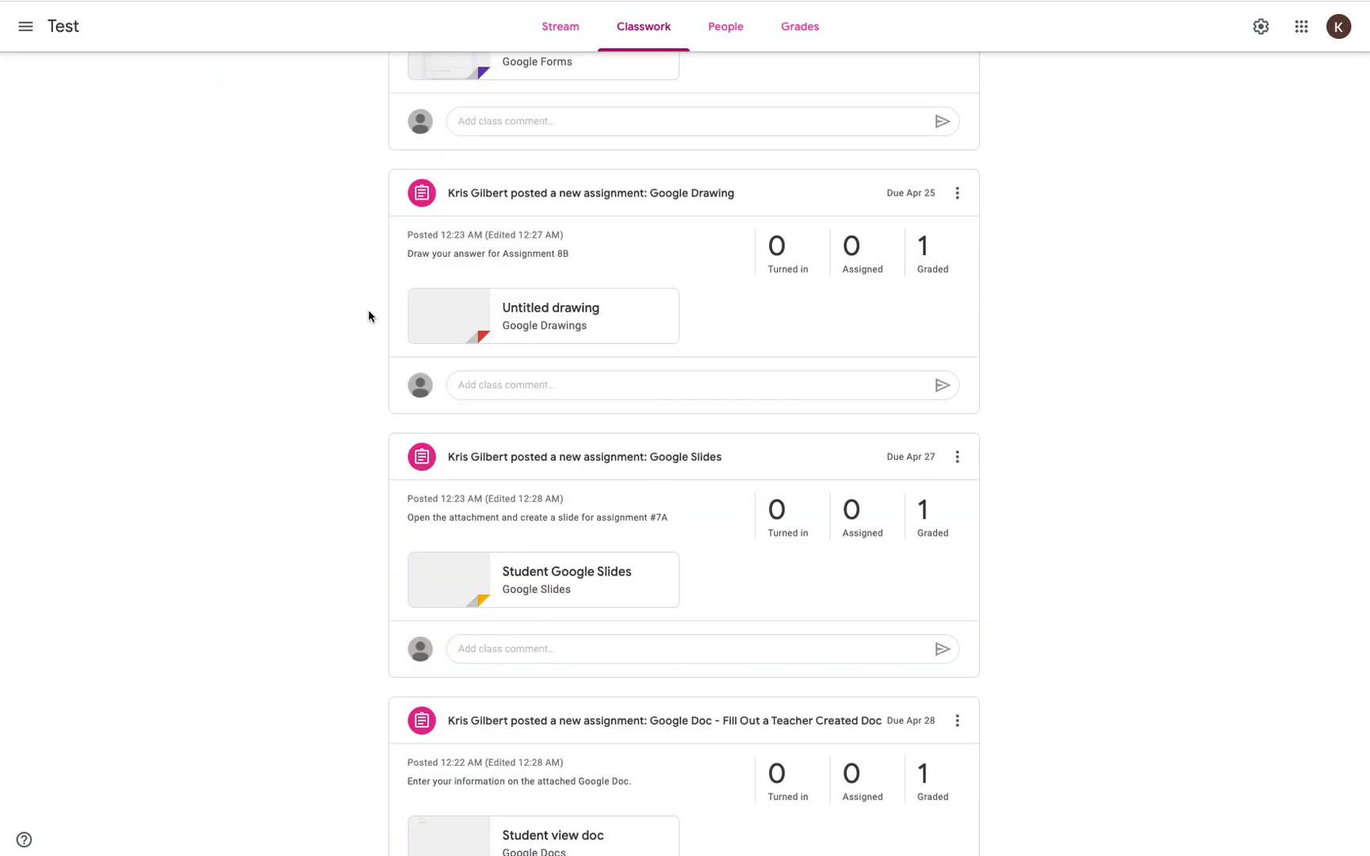
{"action": "scroll", "coordinate": [368, 315], "scroll_direction": "down", "scroll_amount": 1}
{"action": "scroll", "coordinate": [368, 315], "scroll_direction": "up", "scroll_amount": 1}
{"action": "scroll", "coordinate": [368, 315], "scroll_direction": "down", "scroll_amount": 1}
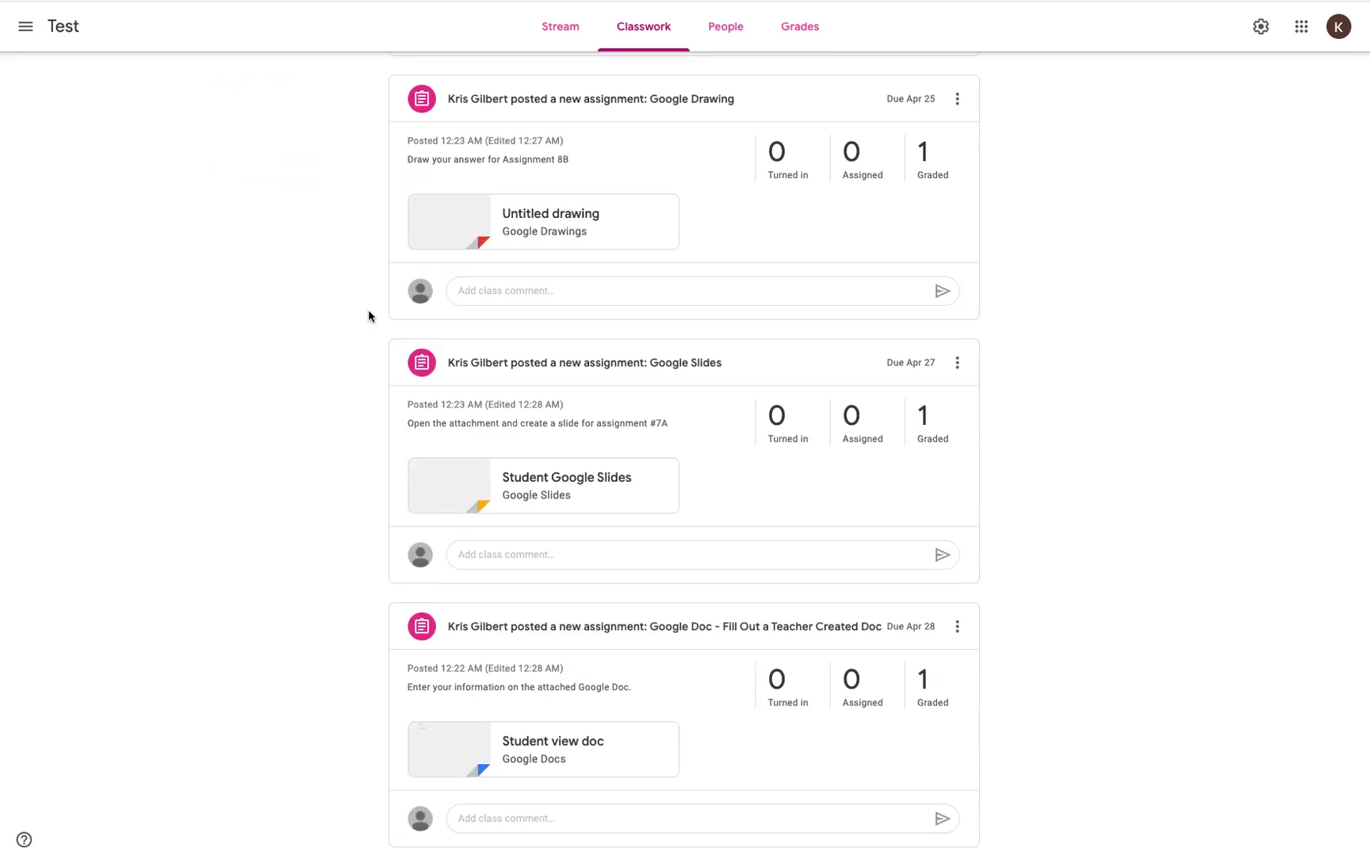
{"action": "scroll", "coordinate": [367, 315], "scroll_direction": "up", "scroll_amount": 16}
{"action": "scroll", "coordinate": [368, 315], "scroll_direction": "down", "scroll_amount": 16}
{"action": "scroll", "coordinate": [367, 315], "scroll_direction": "up", "scroll_amount": 10}
{"action": "scroll", "coordinate": [367, 315], "scroll_direction": "up", "scroll_amount": 2}
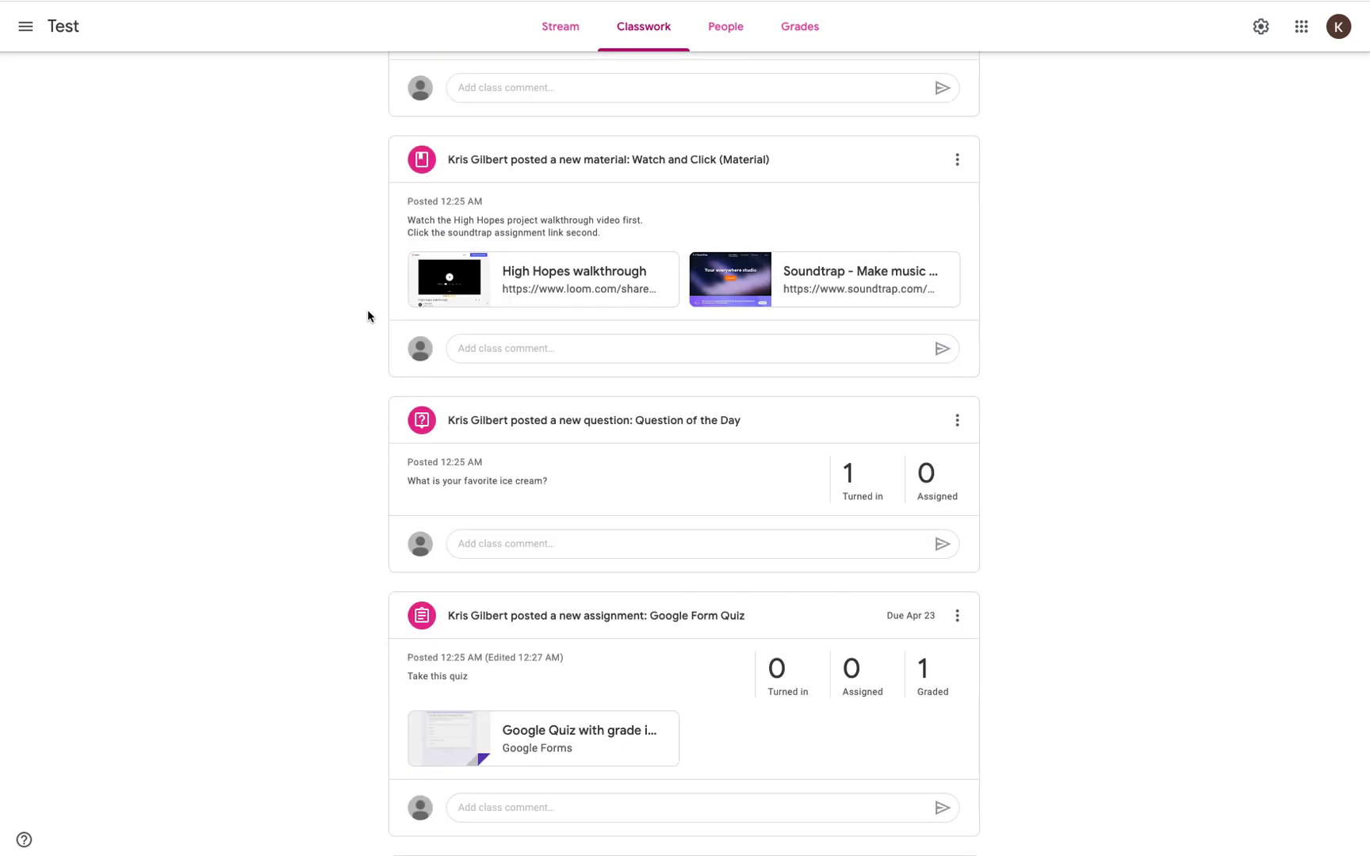
{"action": "left_click", "coordinate": [847, 473]}
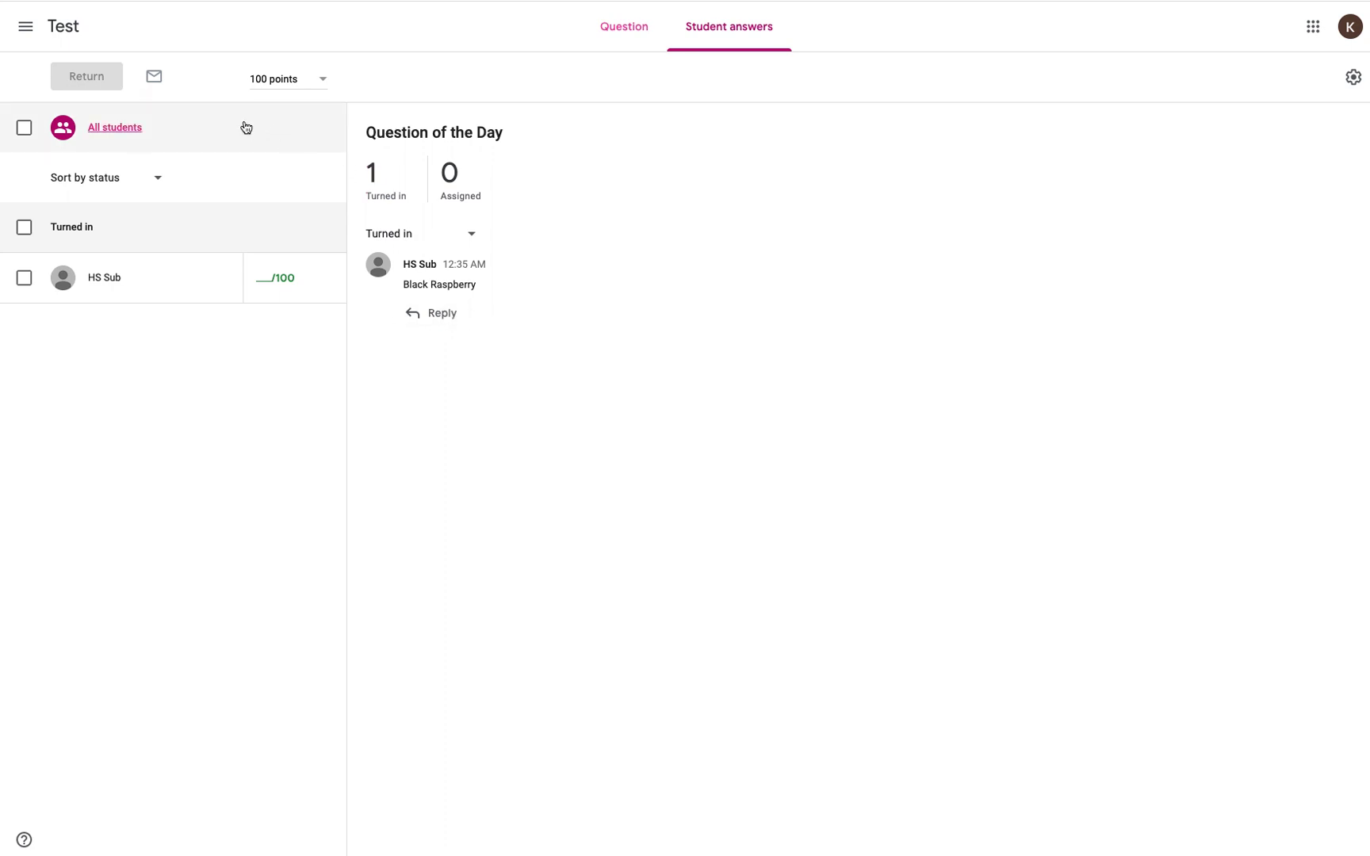
{"action": "left_click", "coordinate": [64, 29]}
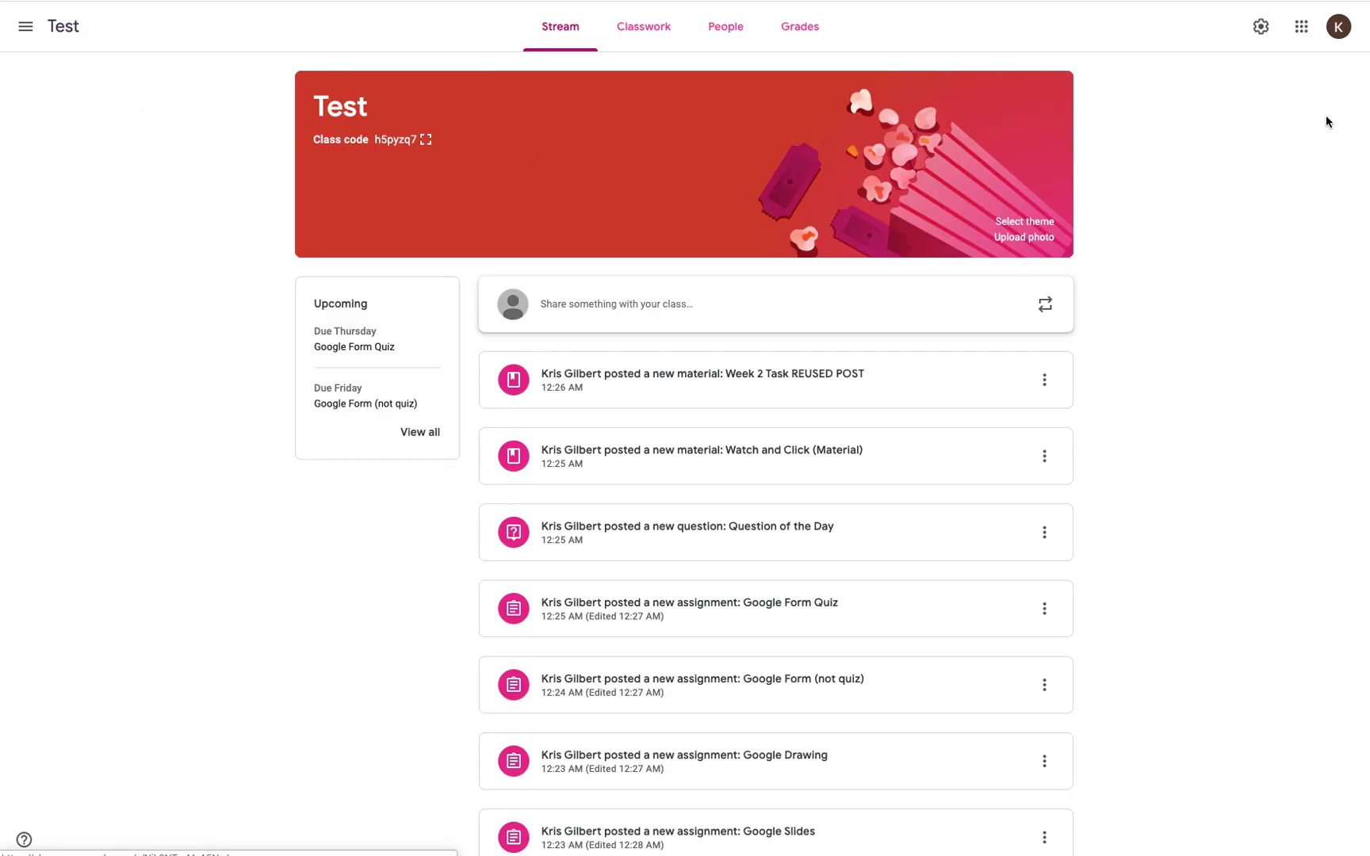
Step: Sign the teacher out of Google and the Okta apps dashboard
{"action": "left_click", "coordinate": [1338, 32]}
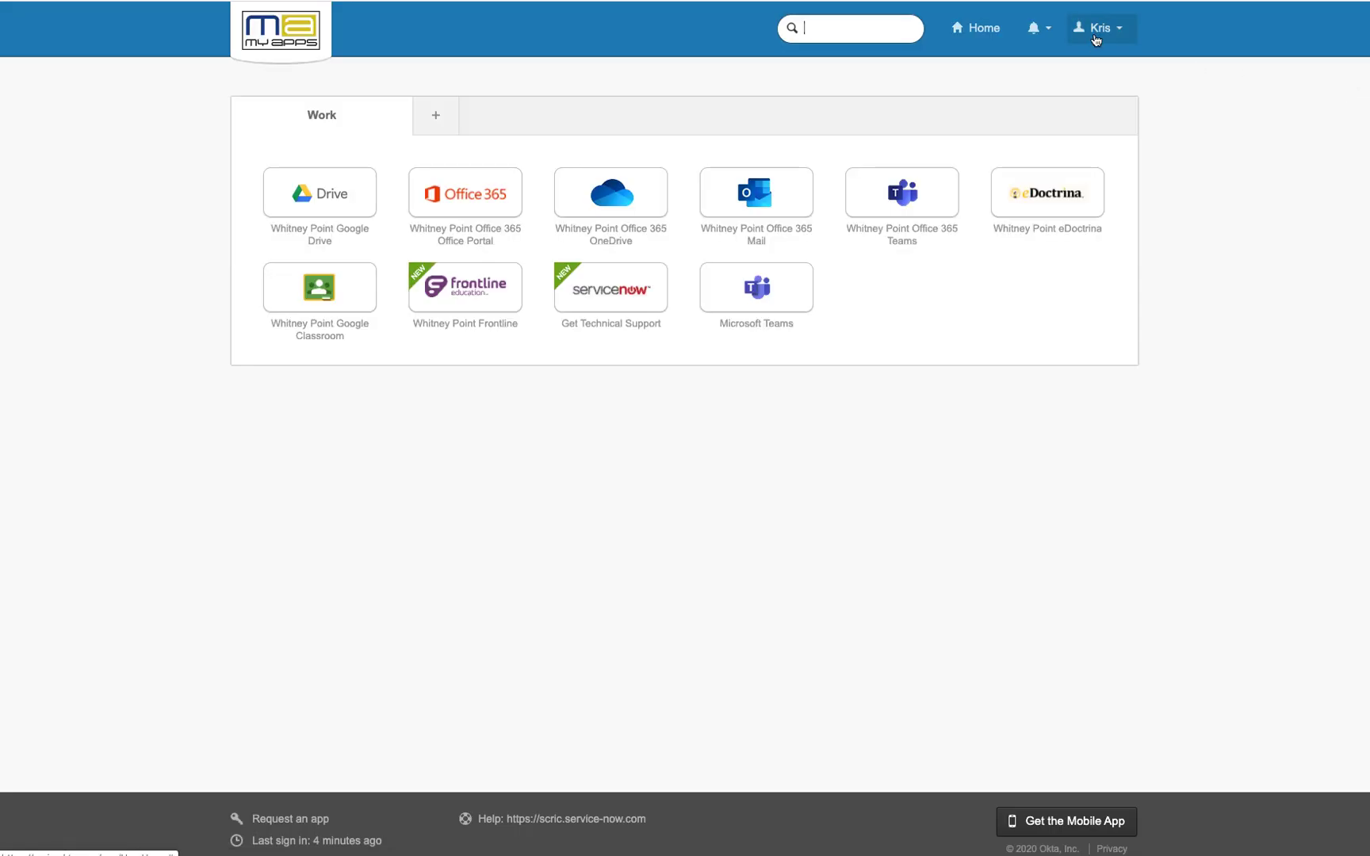
{"action": "left_click", "coordinate": [1107, 30]}
{"action": "left_click", "coordinate": [1102, 93]}
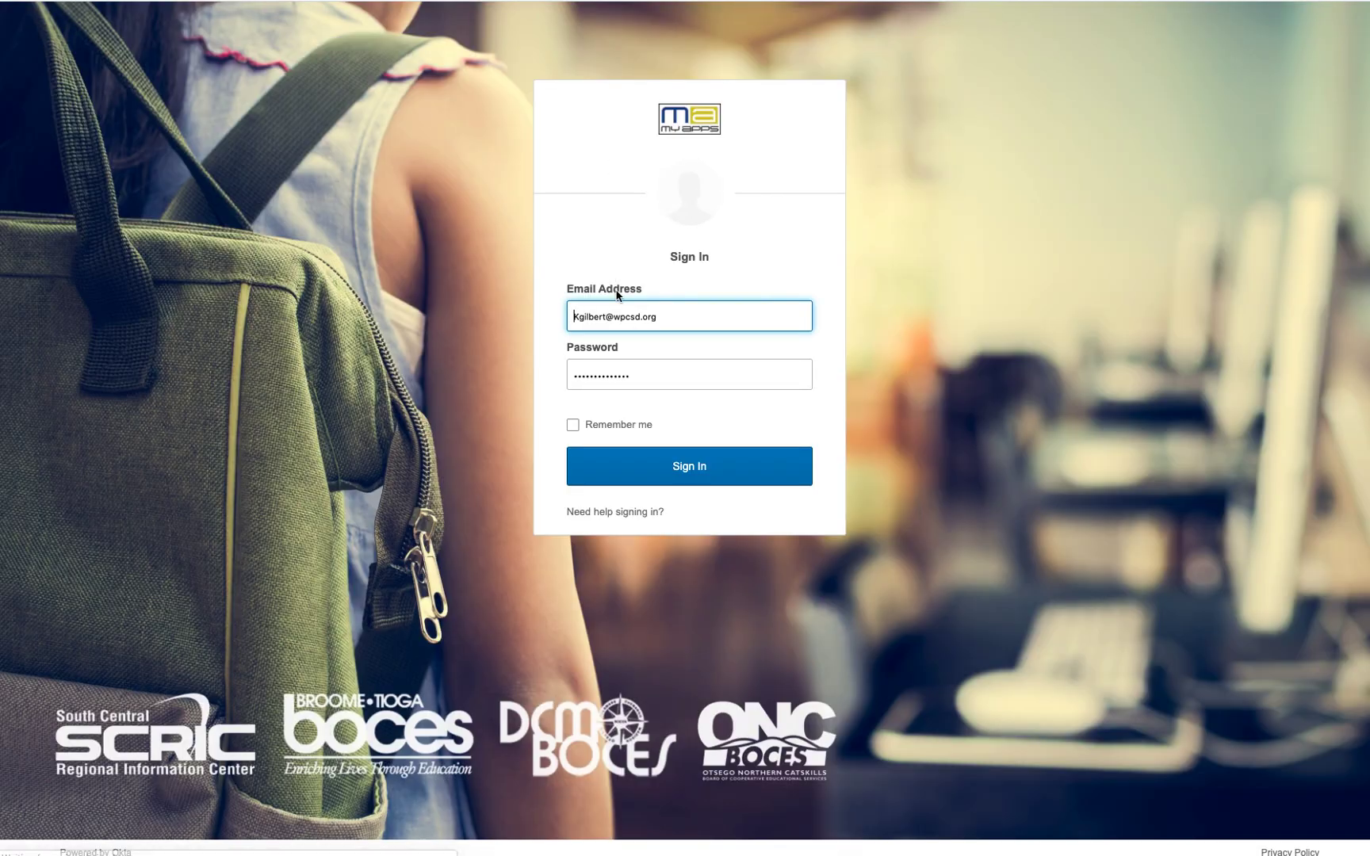
Step: Sign into Okta with the student's saved login and continue as the student's Google account
{"action": "left_click", "coordinate": [619, 315]}
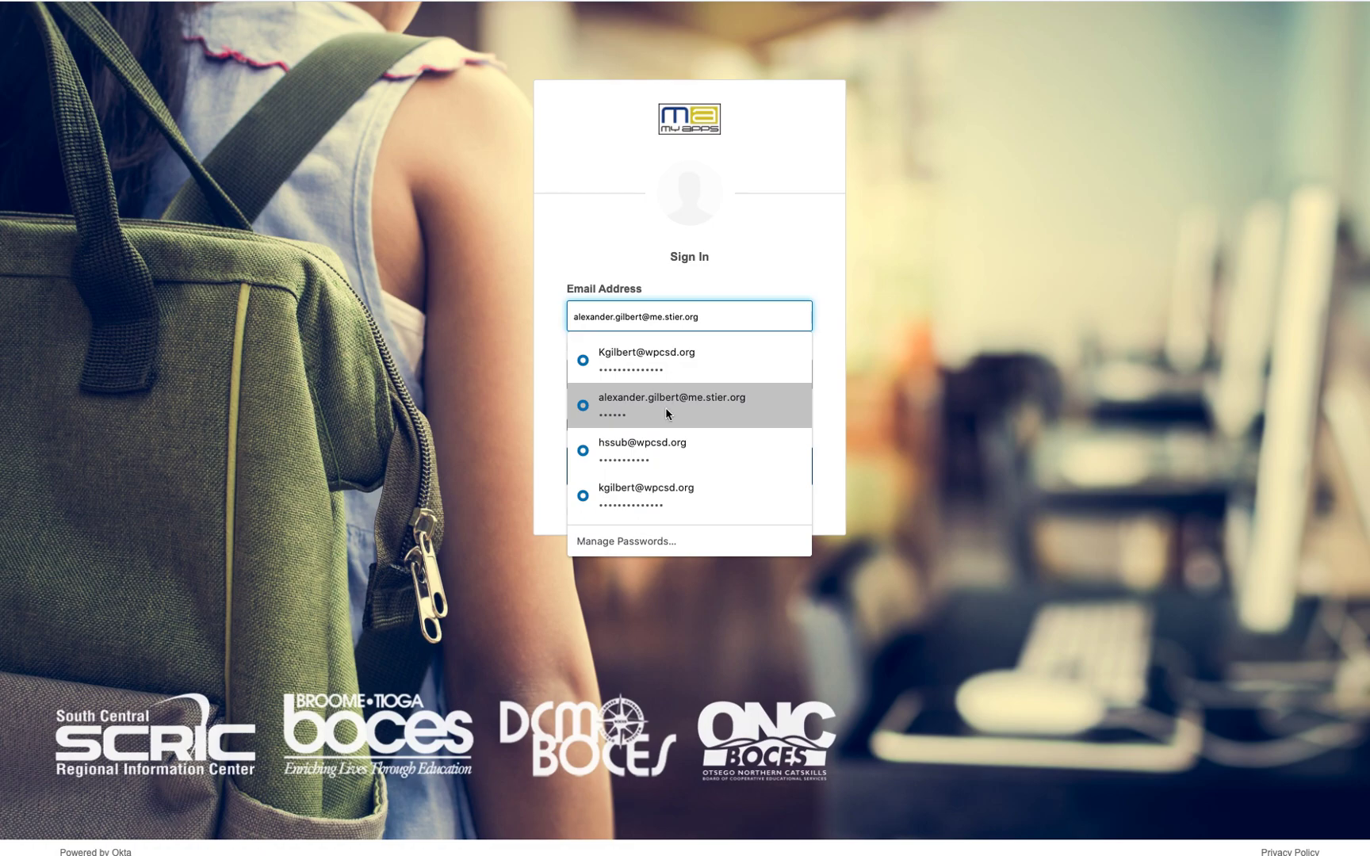
{"action": "left_click", "coordinate": [668, 450]}
{"action": "left_click", "coordinate": [669, 454]}
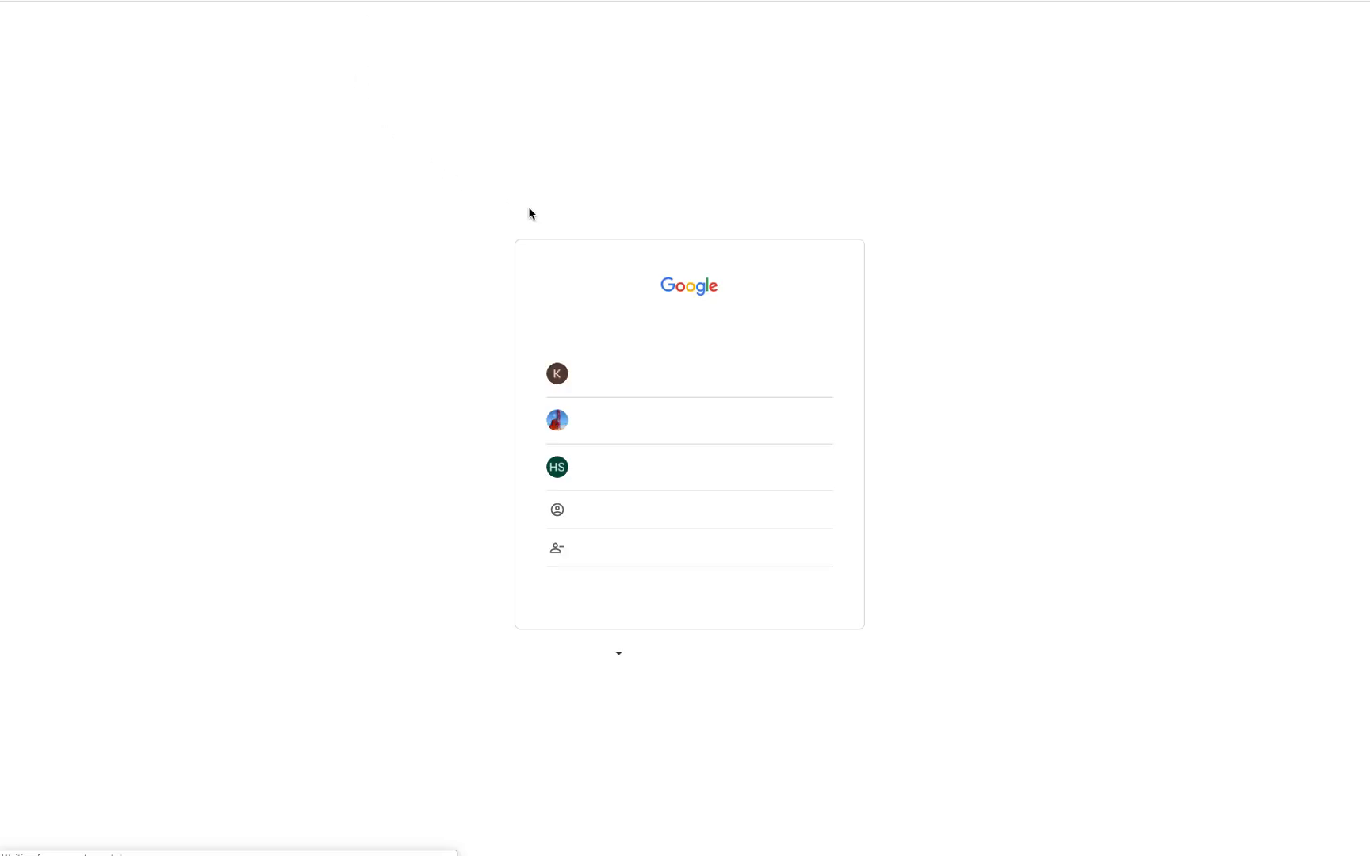
{"action": "left_click", "coordinate": [617, 466]}
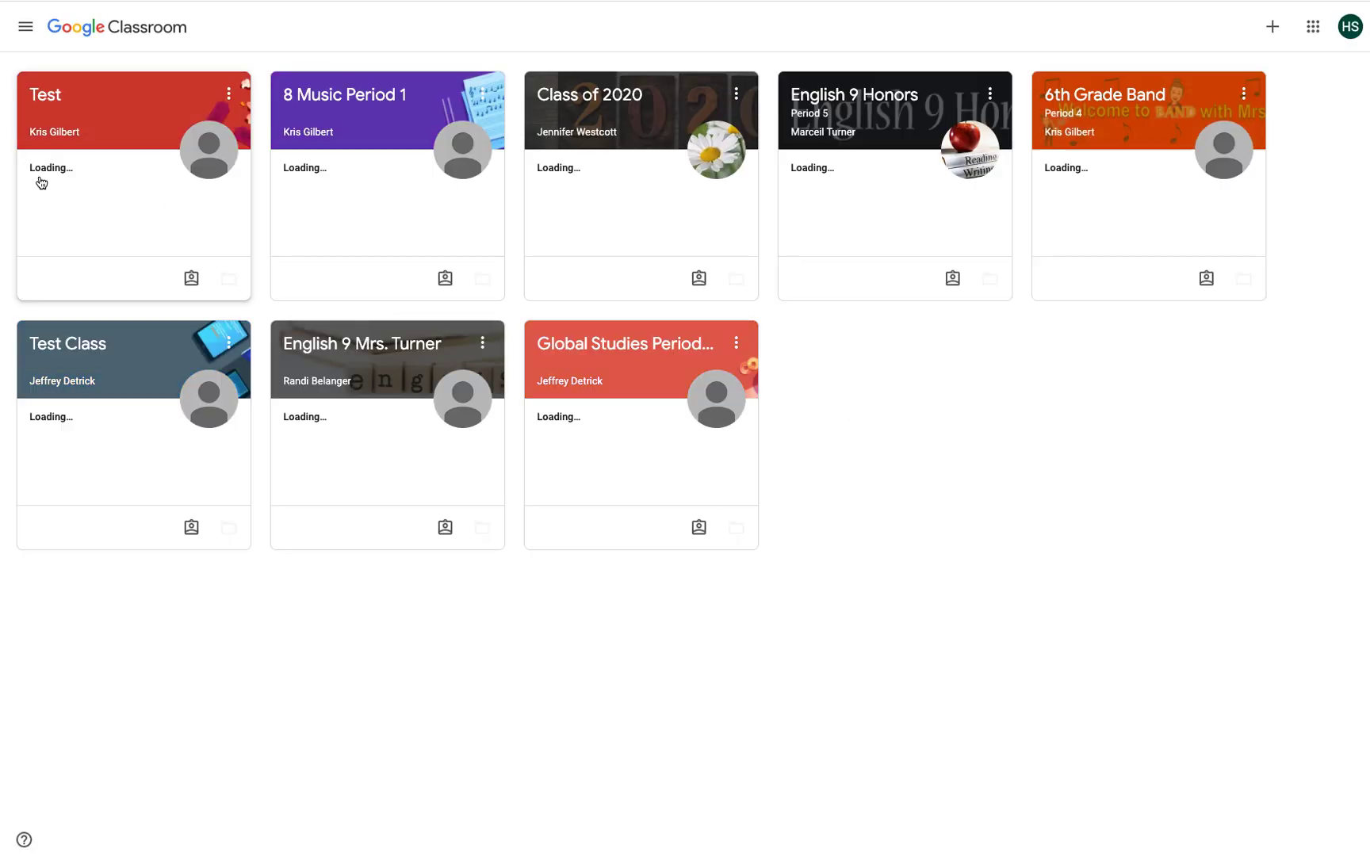
Step: In the Test class, view the student's work through the Assigned, Returned with grade and Missing filters
{"action": "left_click", "coordinate": [32, 93]}
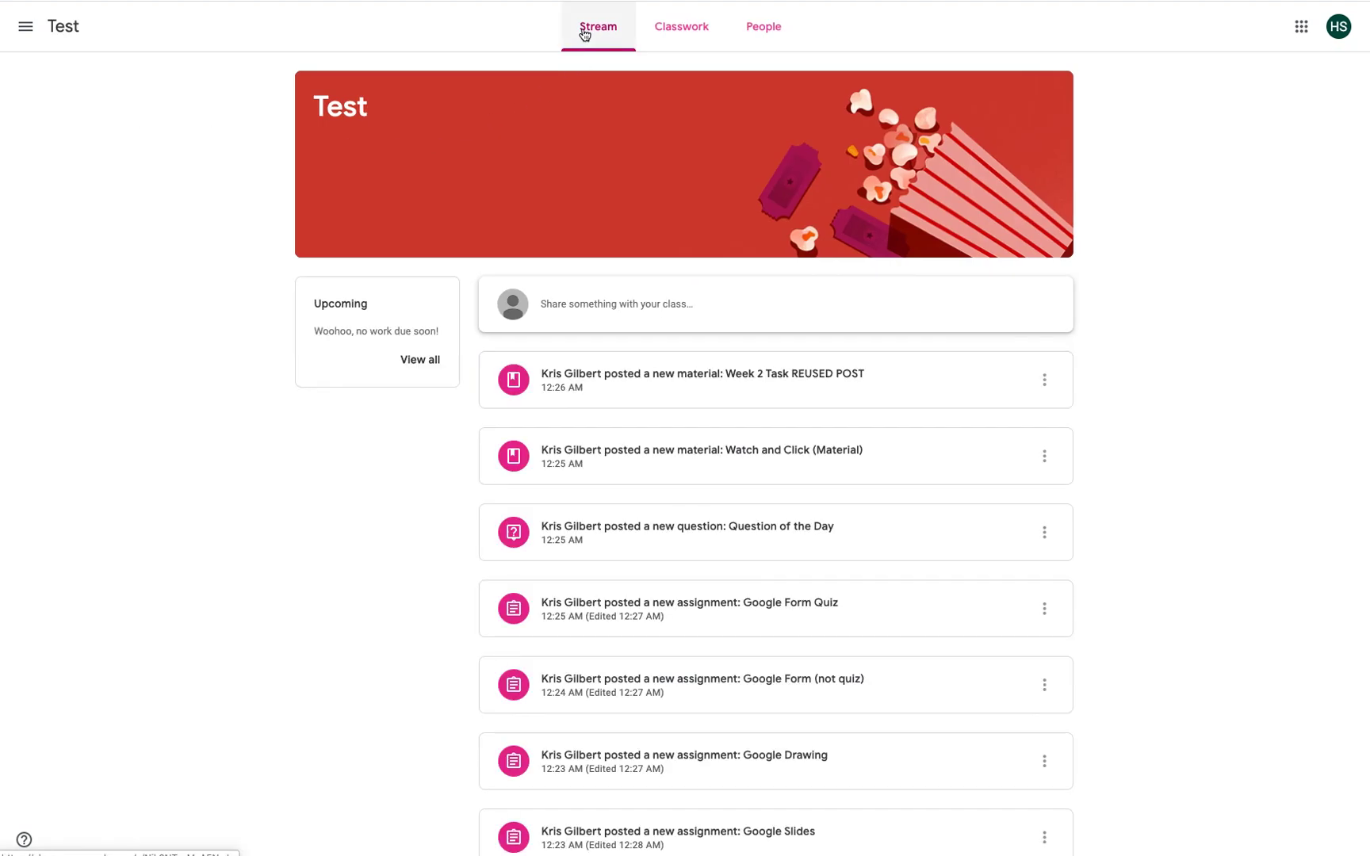
{"action": "left_click", "coordinate": [670, 28]}
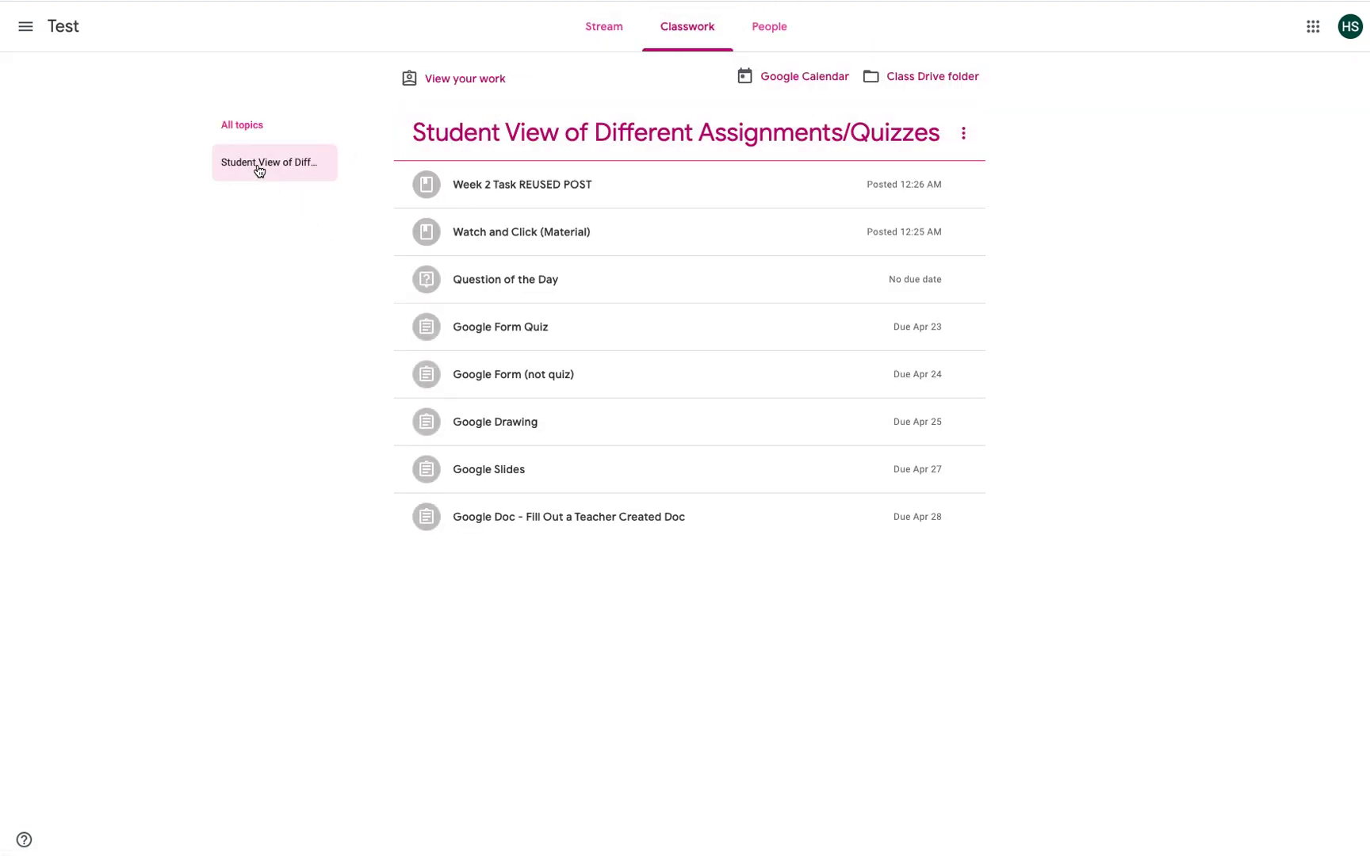
{"action": "left_click", "coordinate": [454, 82]}
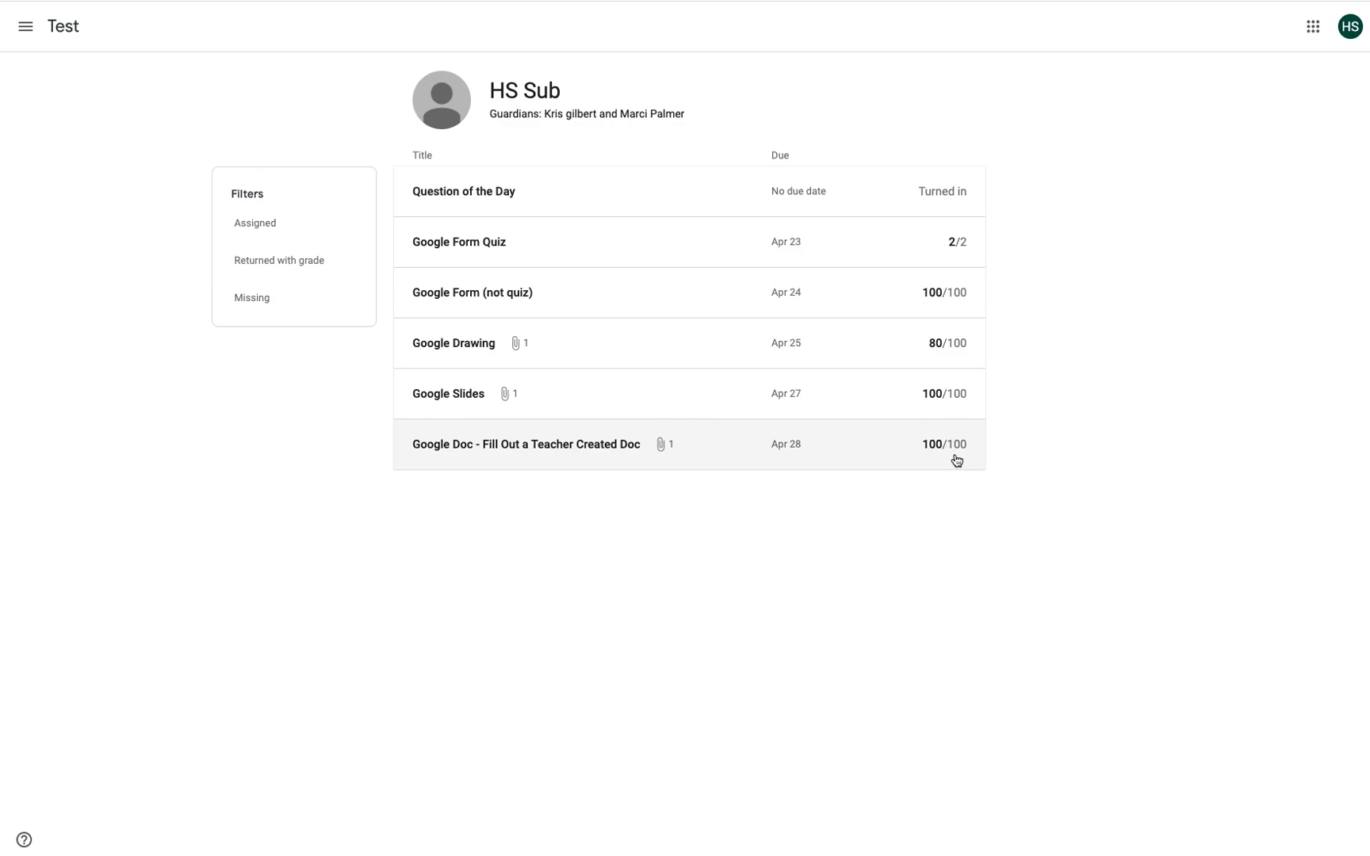
{"action": "left_click", "coordinate": [266, 225]}
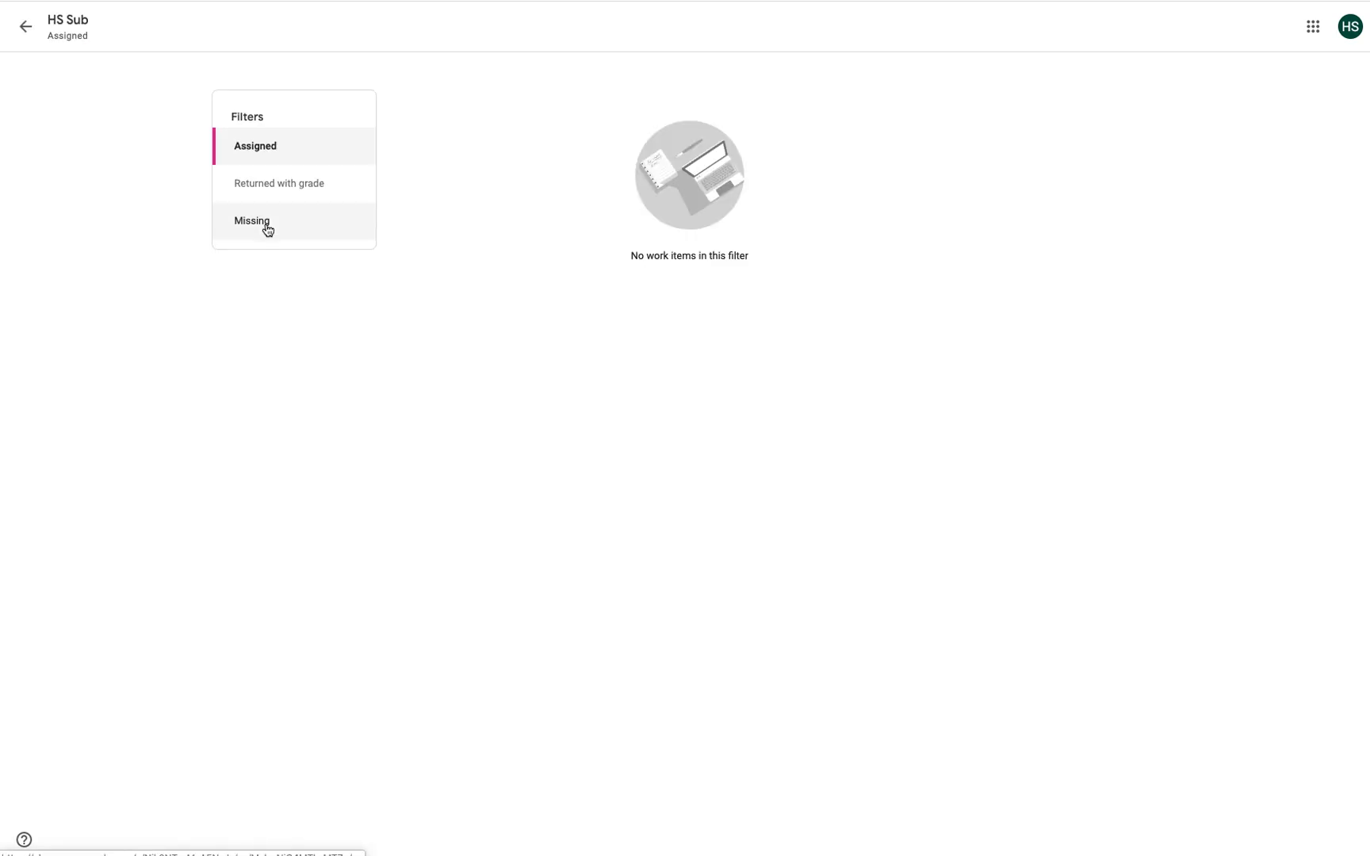
{"action": "left_click", "coordinate": [291, 202]}
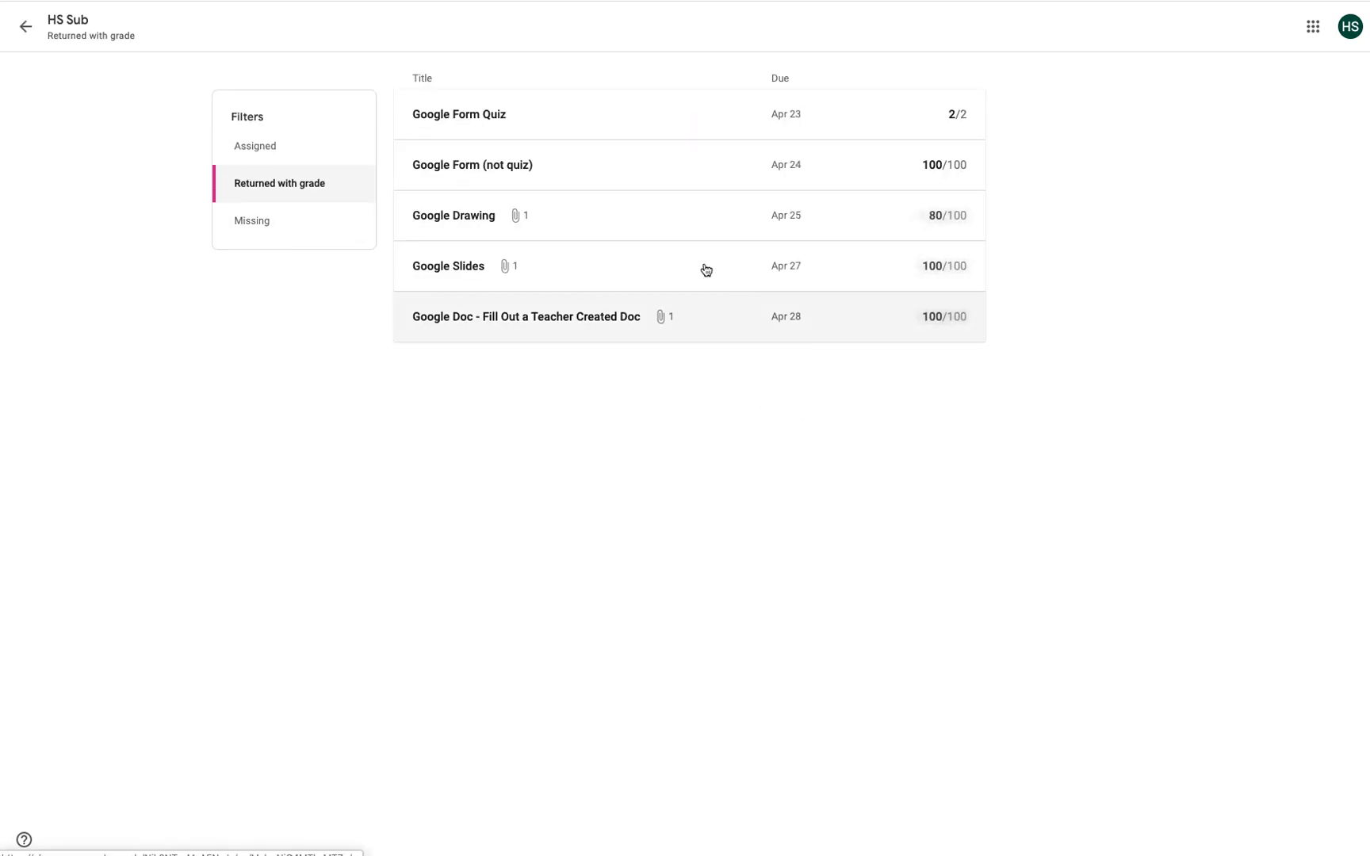
{"action": "left_click", "coordinate": [264, 229]}
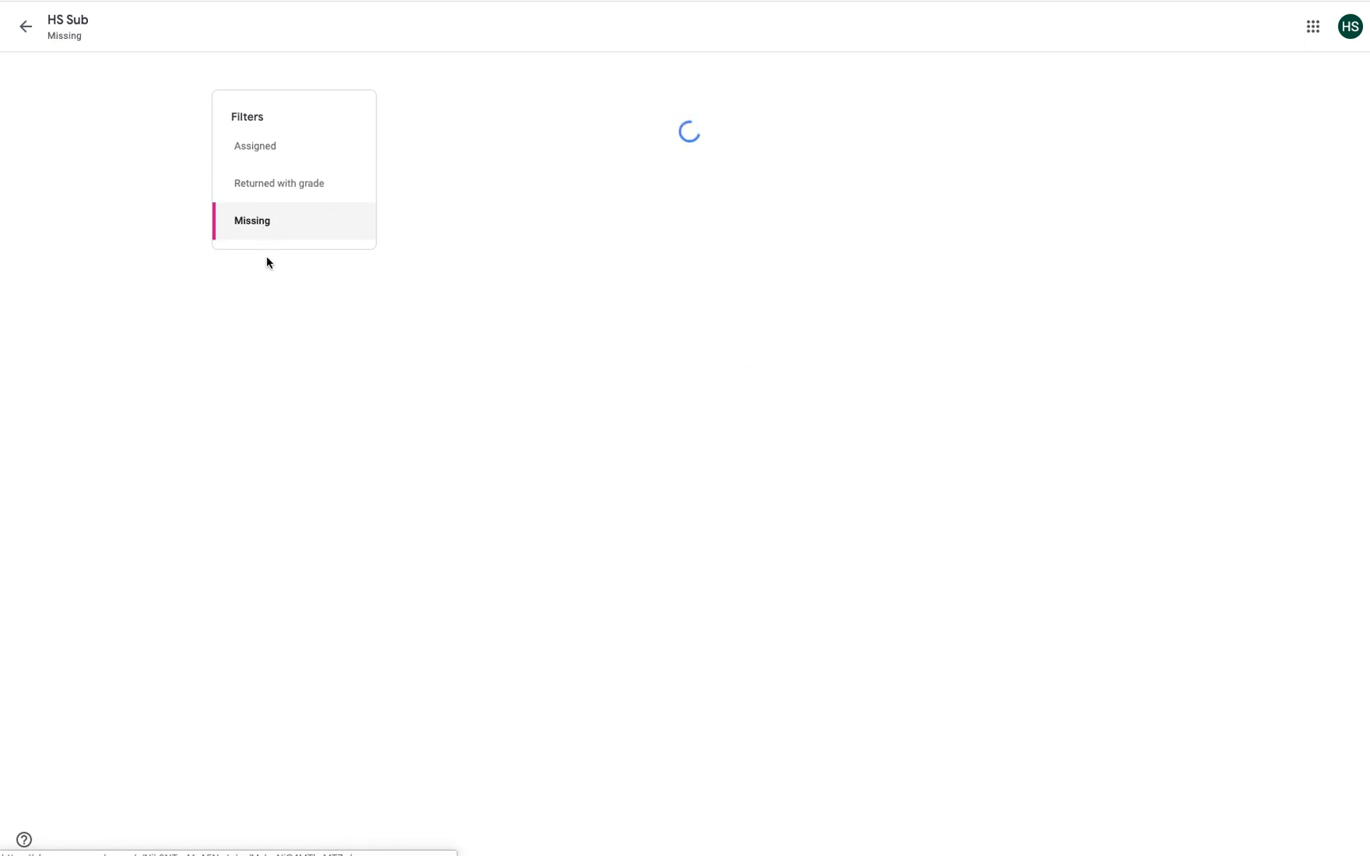
{"action": "left_click", "coordinate": [249, 151]}
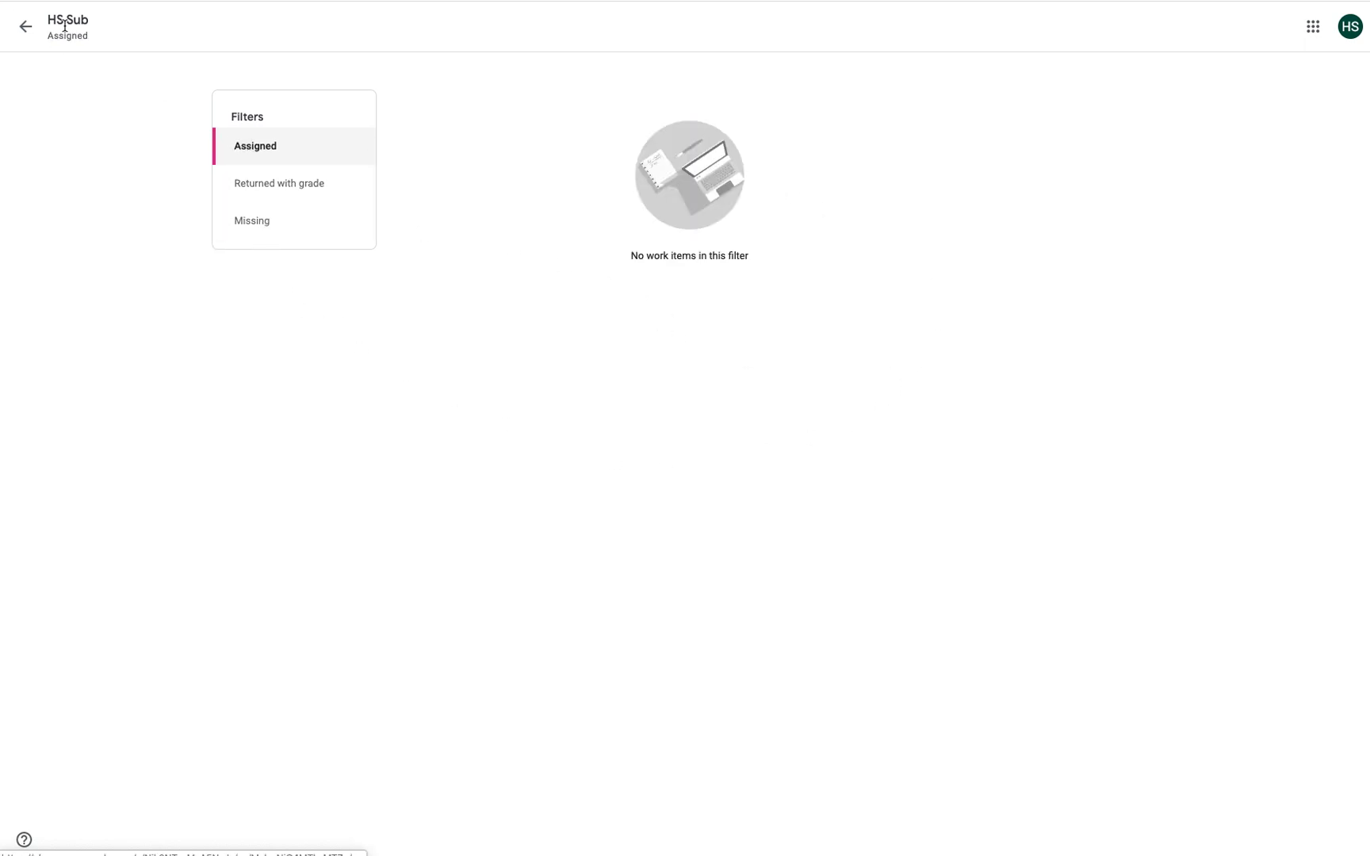
{"action": "left_click", "coordinate": [26, 31]}
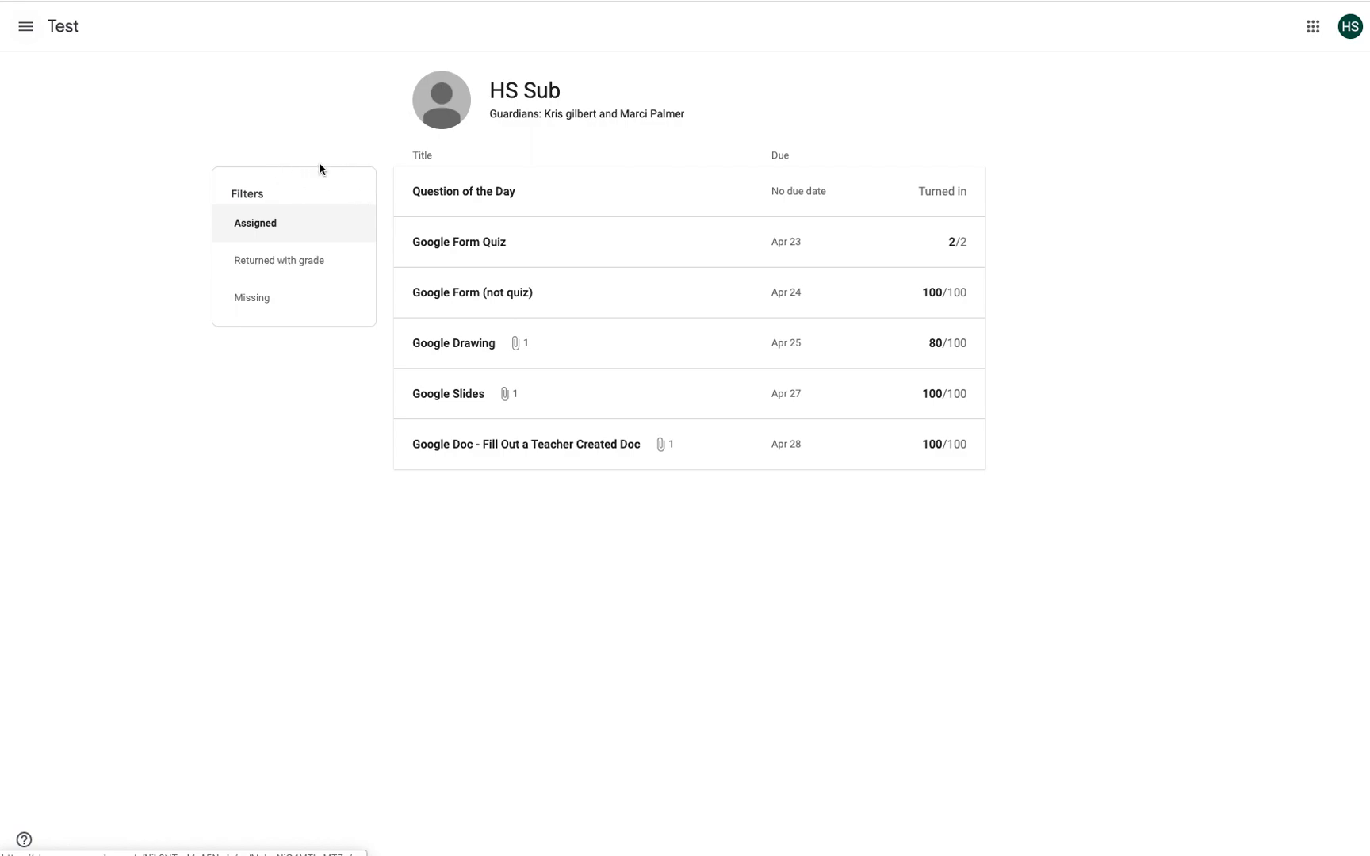
Step: Open the full page of the Google Doc - Fill Out a Teacher Created Doc assignment
{"action": "left_click", "coordinate": [62, 28]}
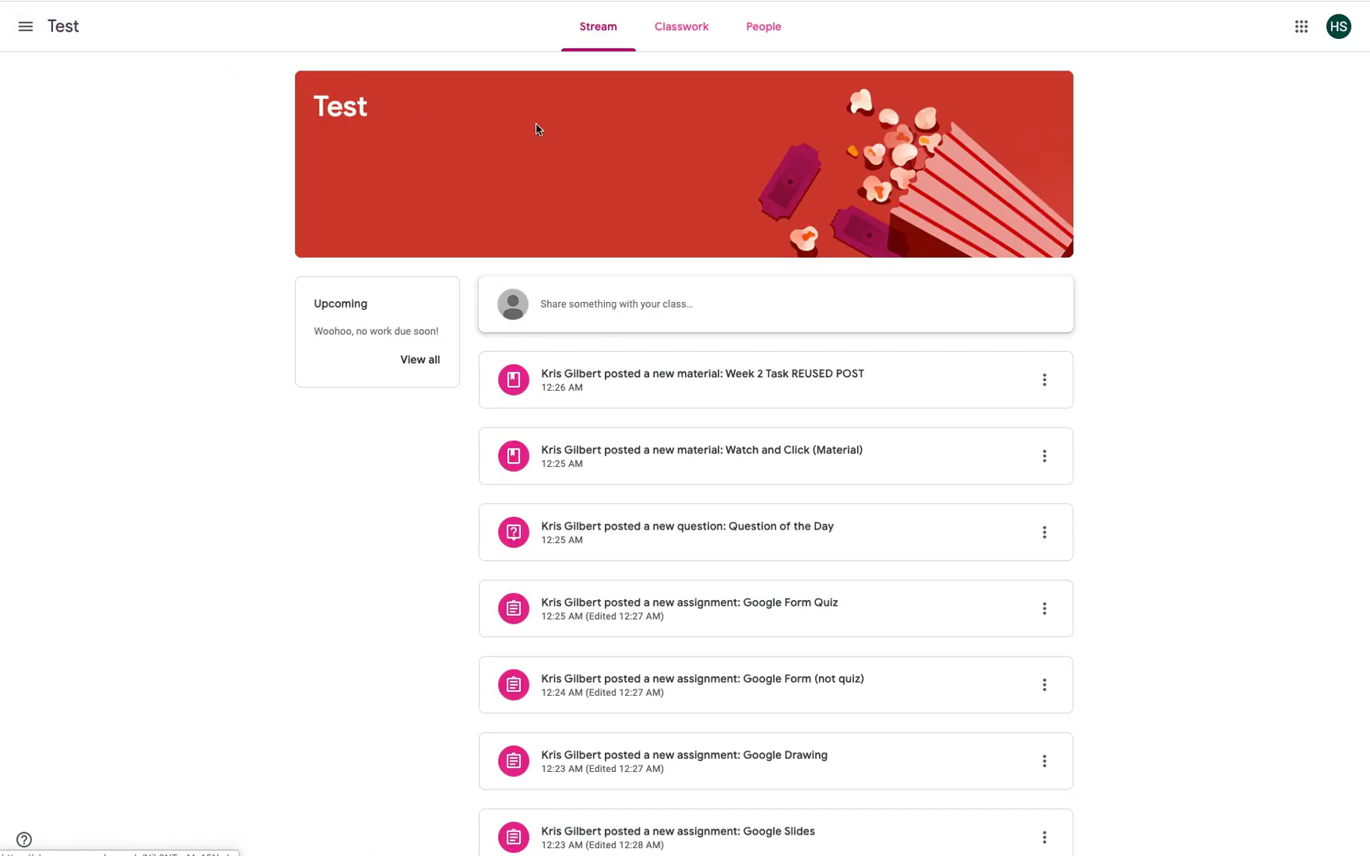
{"action": "left_click", "coordinate": [680, 29]}
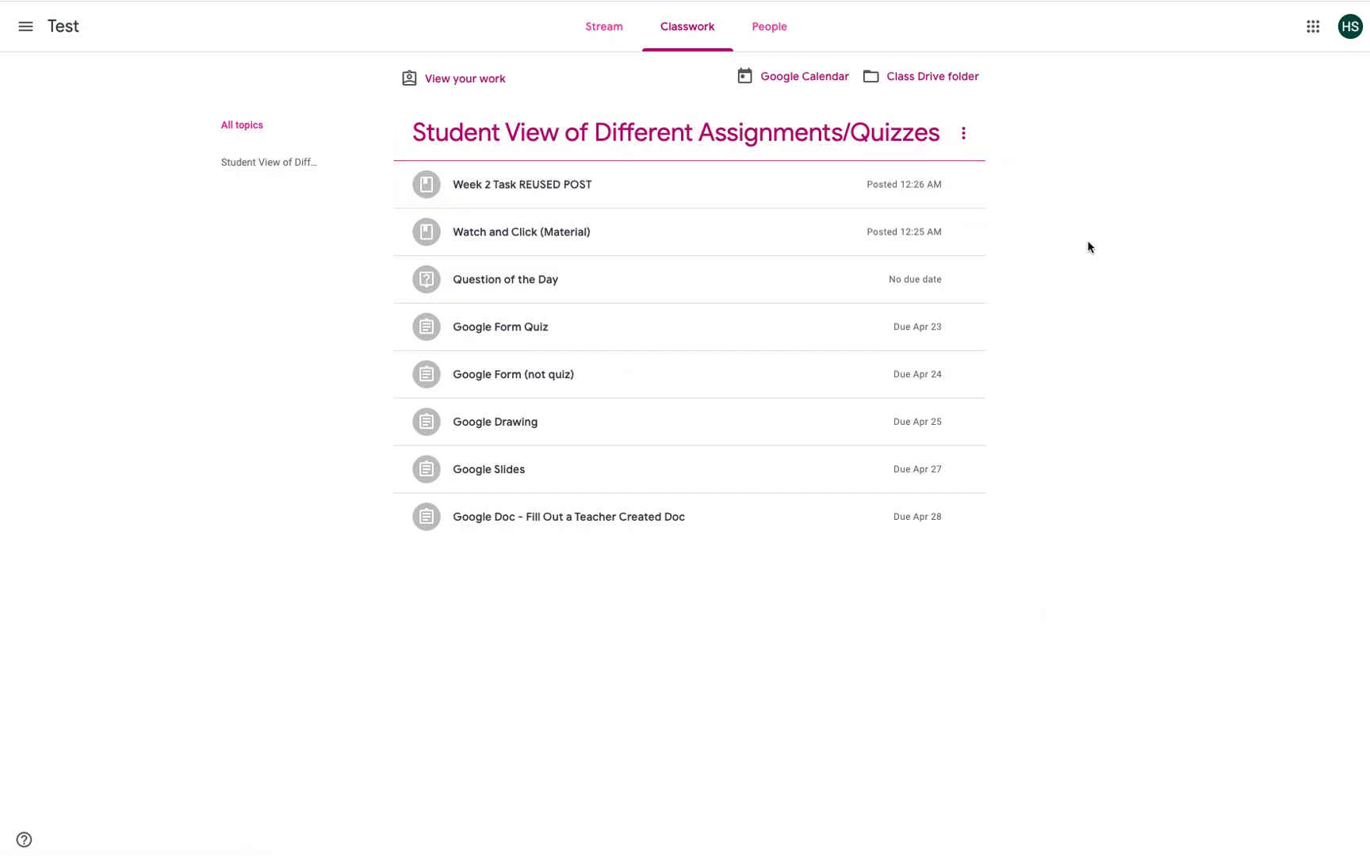
{"action": "left_click", "coordinate": [548, 517]}
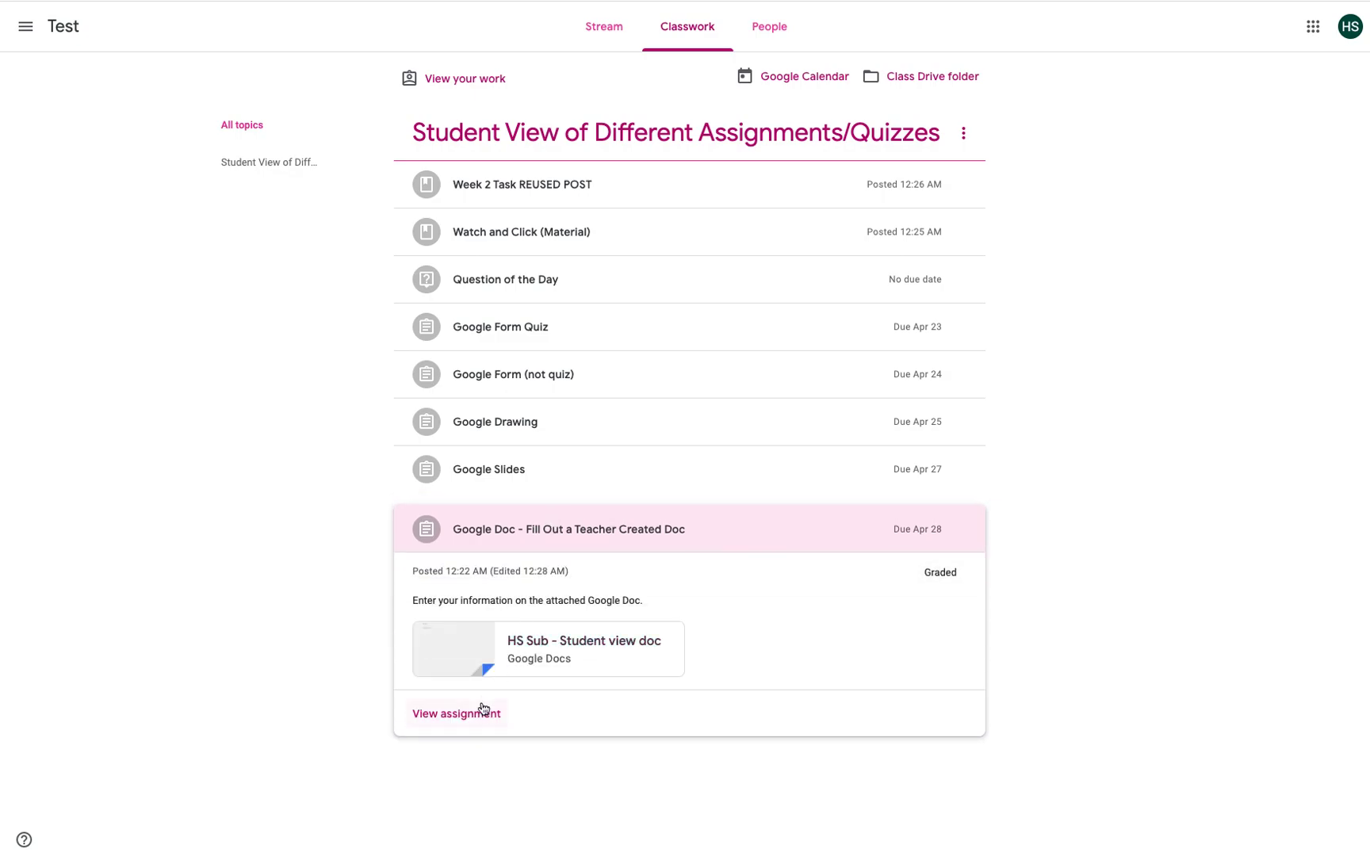
{"action": "left_click", "coordinate": [477, 713]}
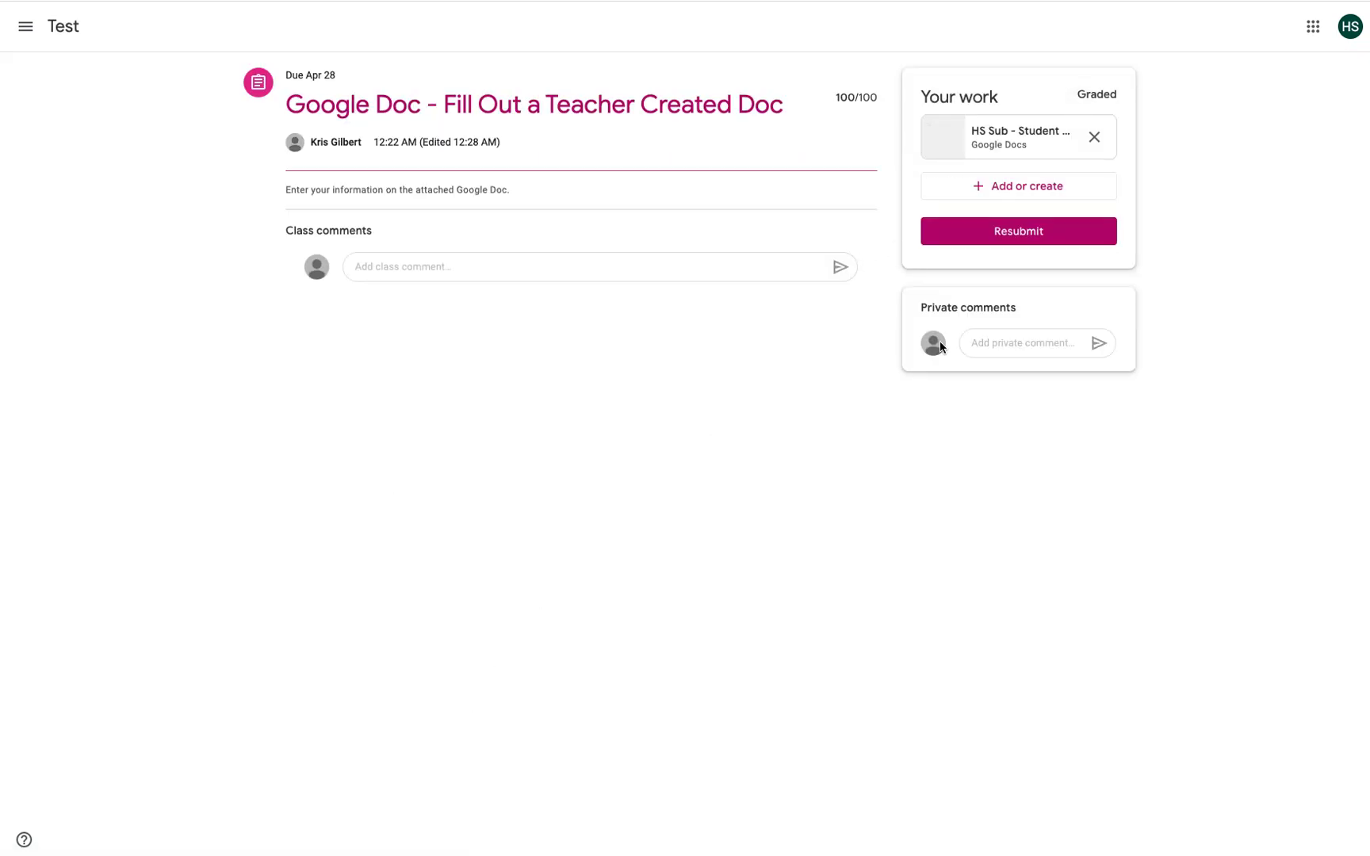